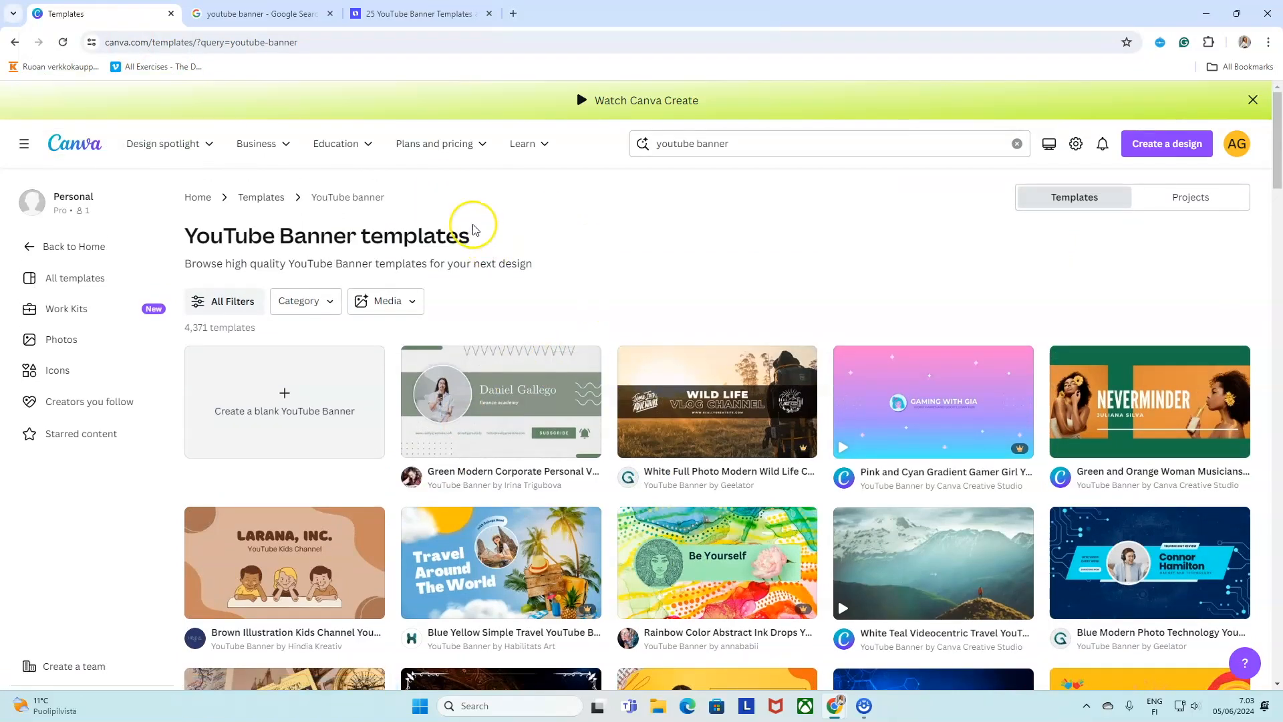
Scroll up and down through the YouTube banner template results.
{"action": "scroll", "coordinate": [725, 310], "scroll_direction": "down", "scroll_amount": 3}
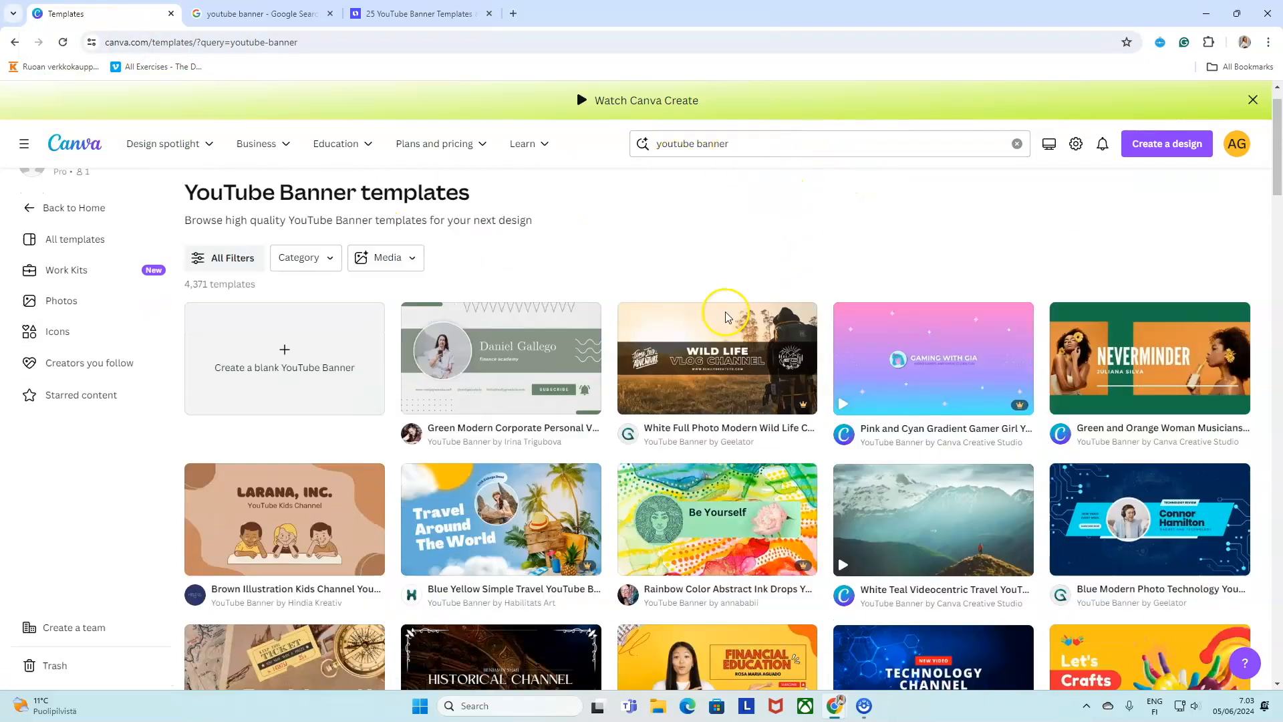
{"action": "scroll", "coordinate": [675, 360], "scroll_direction": "down", "scroll_amount": 1}
{"action": "scroll", "coordinate": [635, 301], "scroll_direction": "up", "scroll_amount": 2}
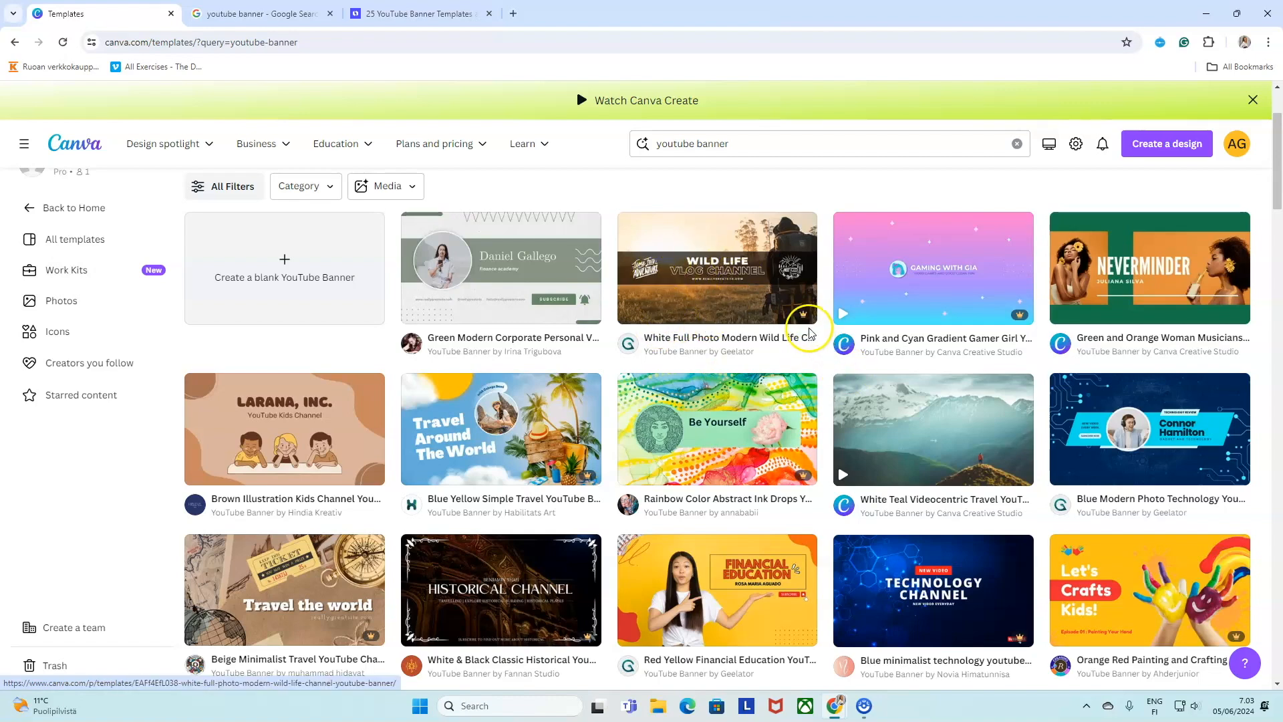
{"action": "mouse_move", "coordinate": [798, 324]}
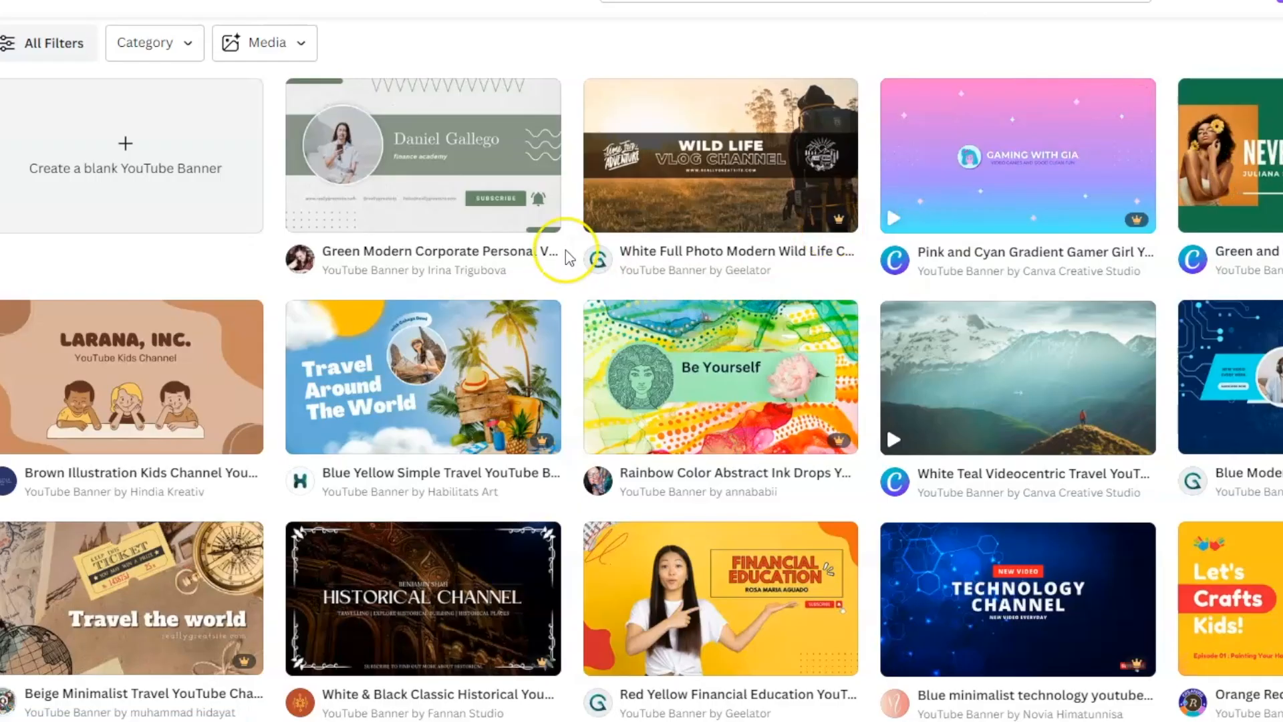
{"action": "scroll", "coordinate": [146, 432], "scroll_direction": "down", "scroll_amount": 4}
{"action": "scroll", "coordinate": [560, 244], "scroll_direction": "down", "scroll_amount": 5}
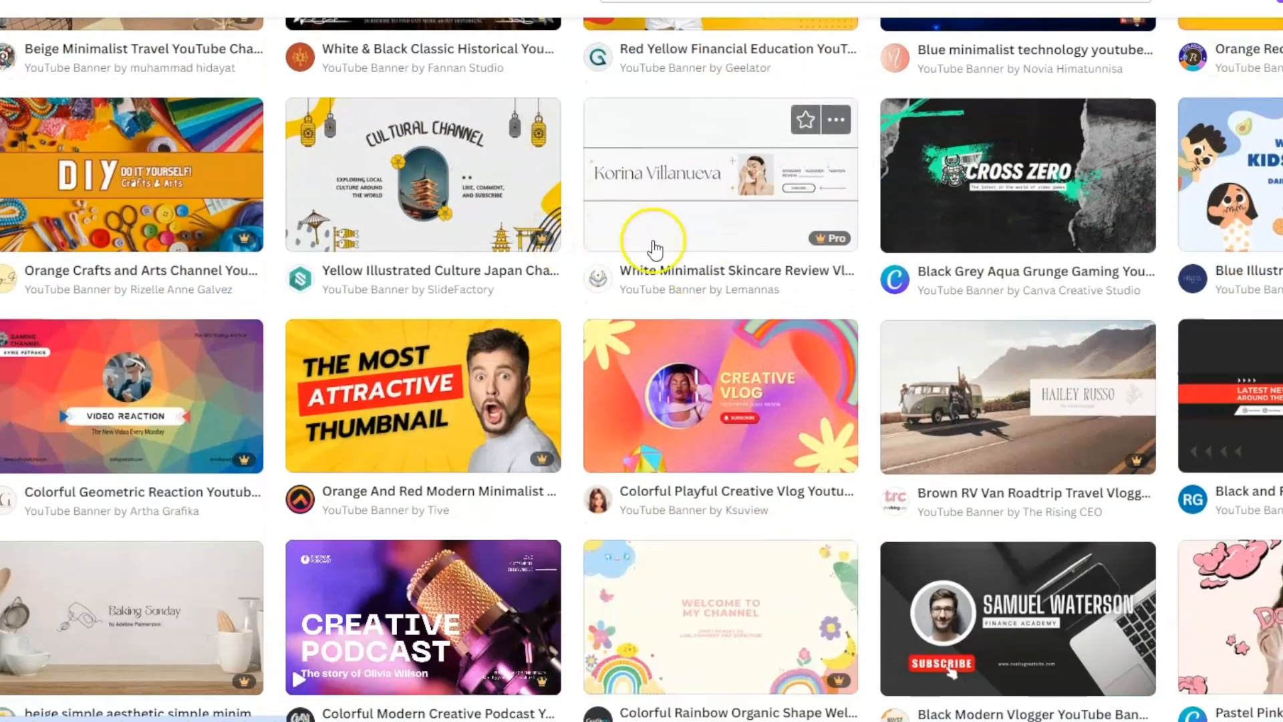
{"action": "scroll", "coordinate": [910, 232], "scroll_direction": "down", "scroll_amount": 4}
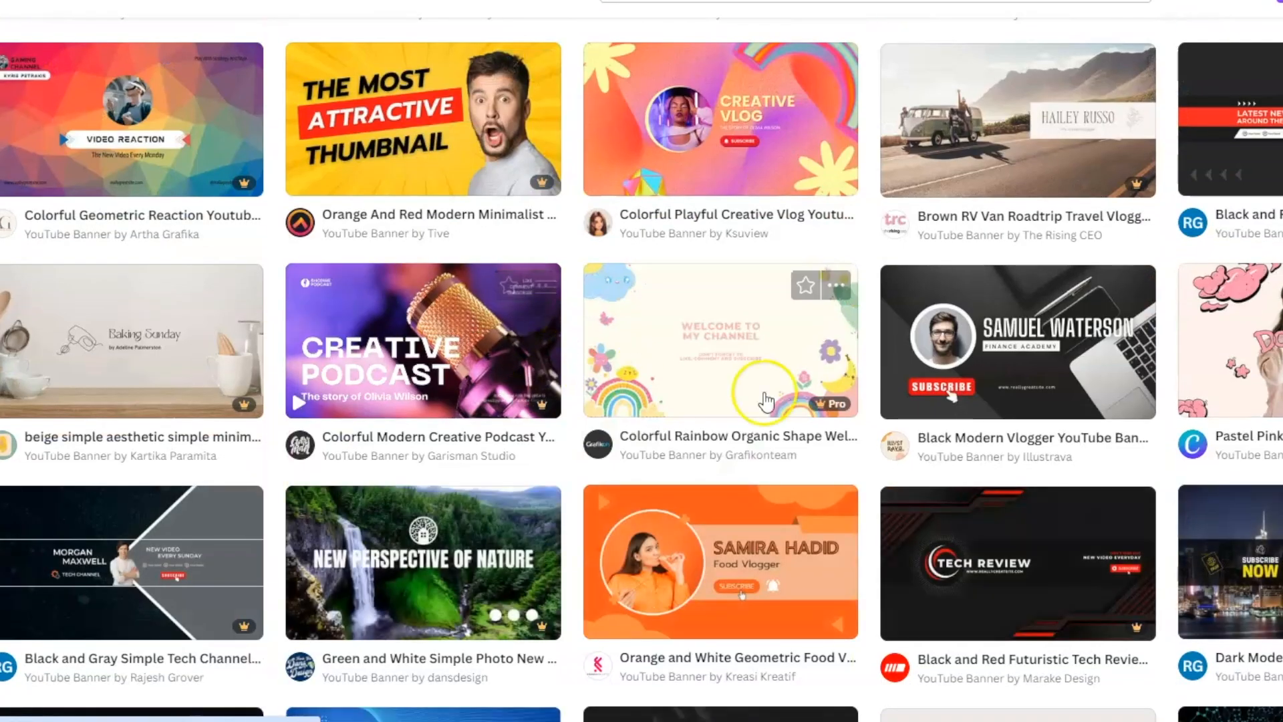
{"action": "scroll", "coordinate": [841, 404], "scroll_direction": "down", "scroll_amount": 5}
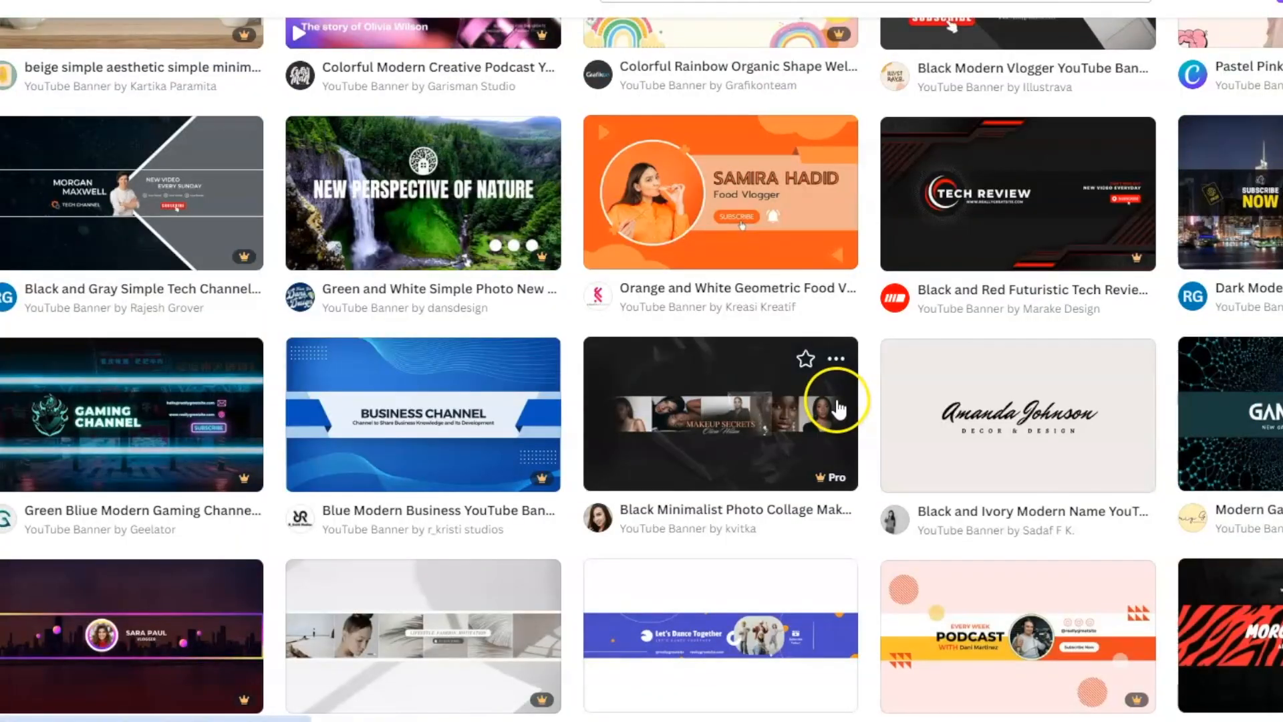
{"action": "scroll", "coordinate": [835, 401], "scroll_direction": "up", "scroll_amount": 5}
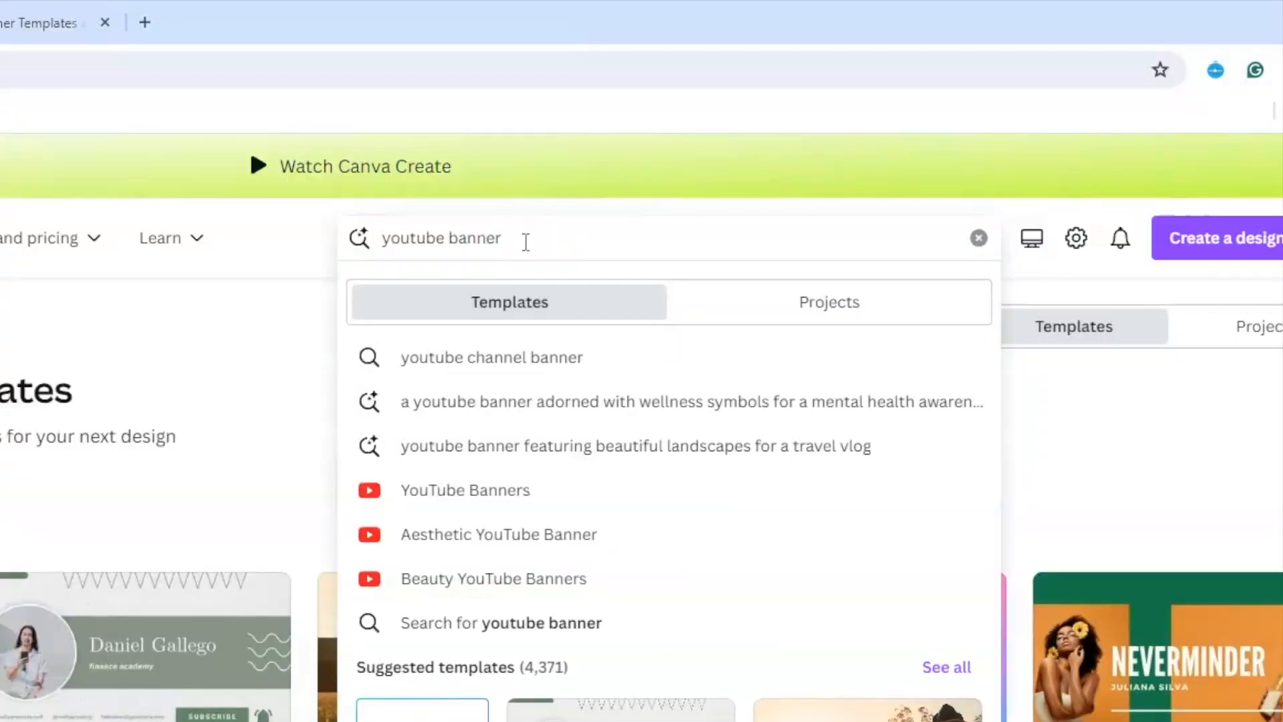
Search 'youtube banner yoga' and scroll through the yoga banner results.
{"action": "type", "text": "yoga"}
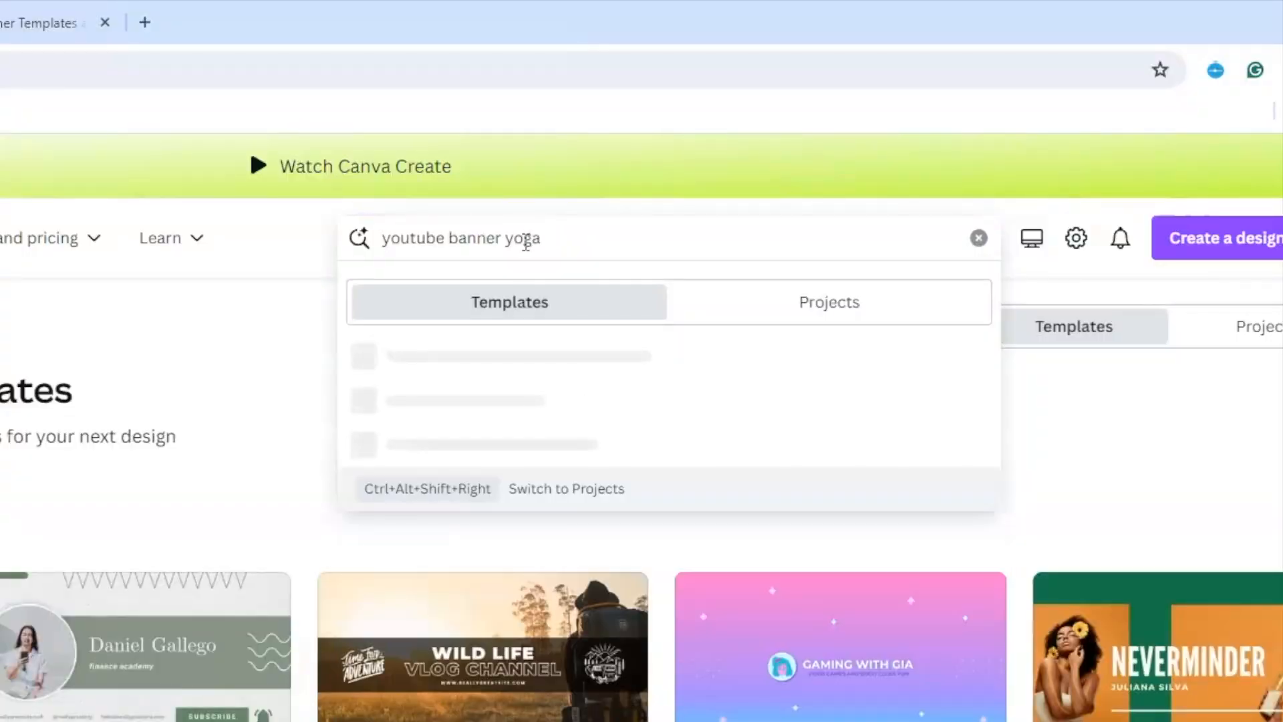
{"action": "key", "text": "Return"}
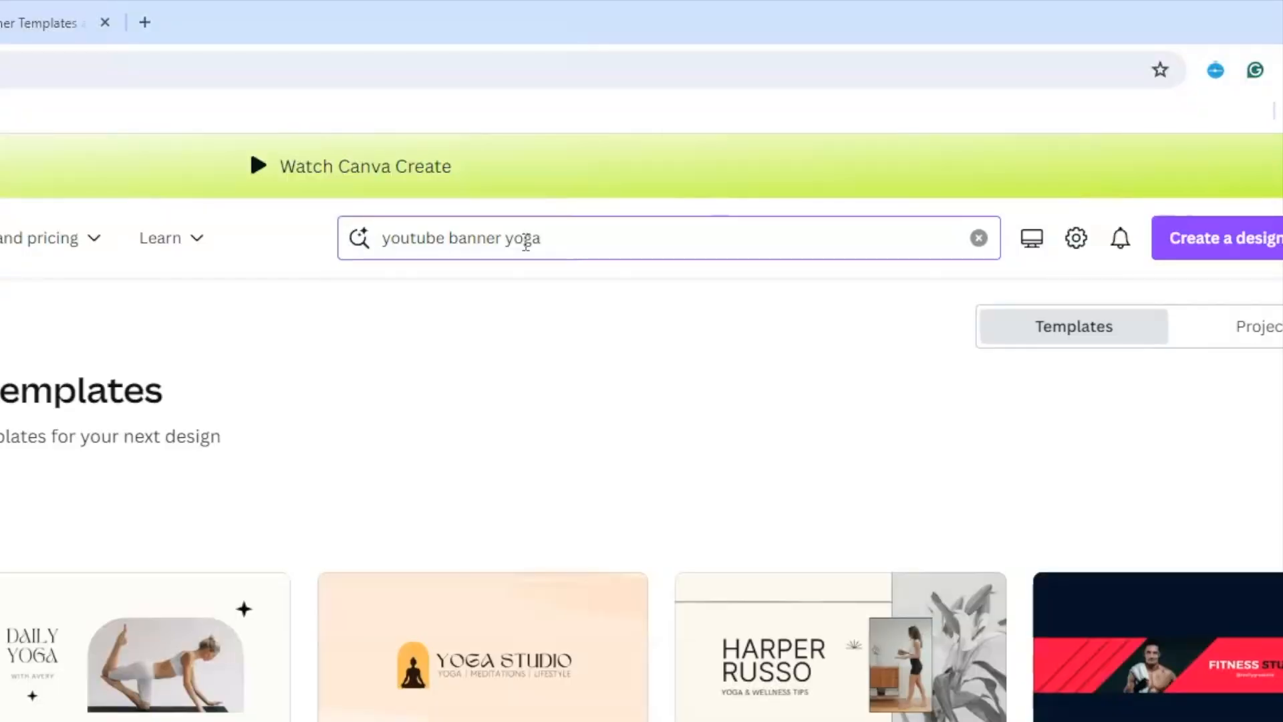
{"action": "scroll", "coordinate": [608, 501], "scroll_direction": "down", "scroll_amount": 2}
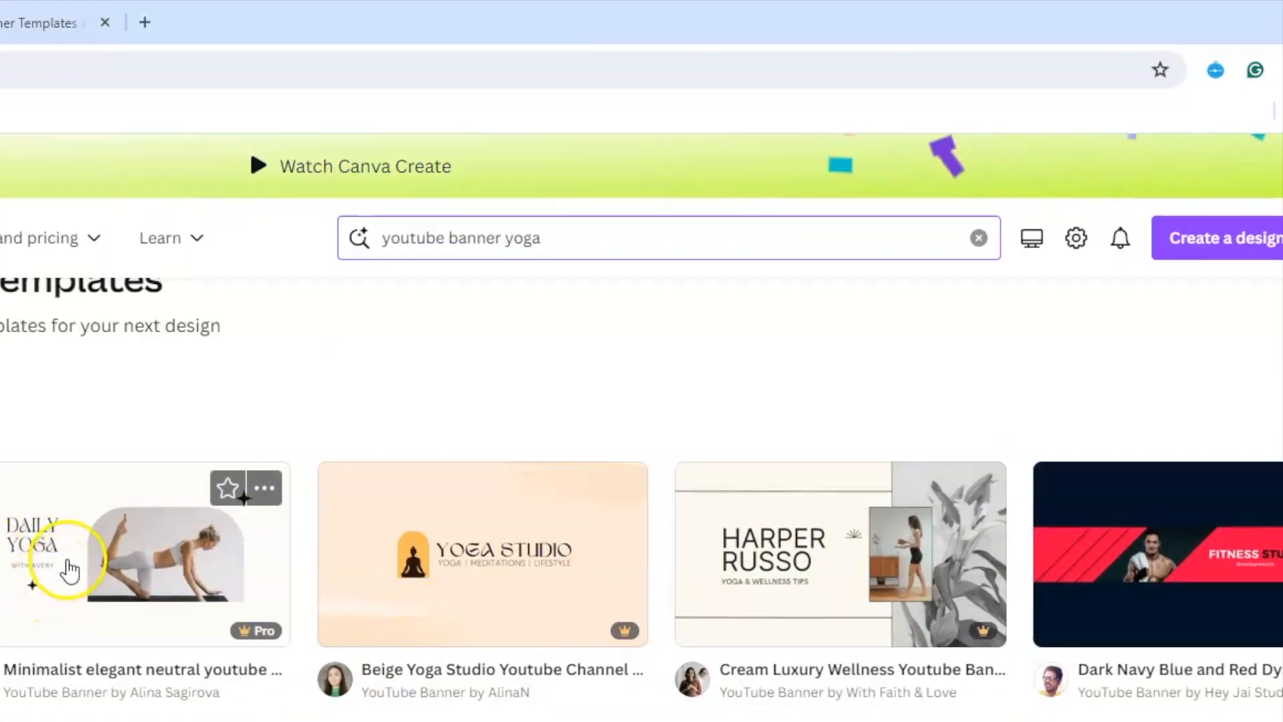
{"action": "scroll", "coordinate": [350, 593], "scroll_direction": "down", "scroll_amount": 3}
{"action": "scroll", "coordinate": [524, 666], "scroll_direction": "down", "scroll_amount": 3}
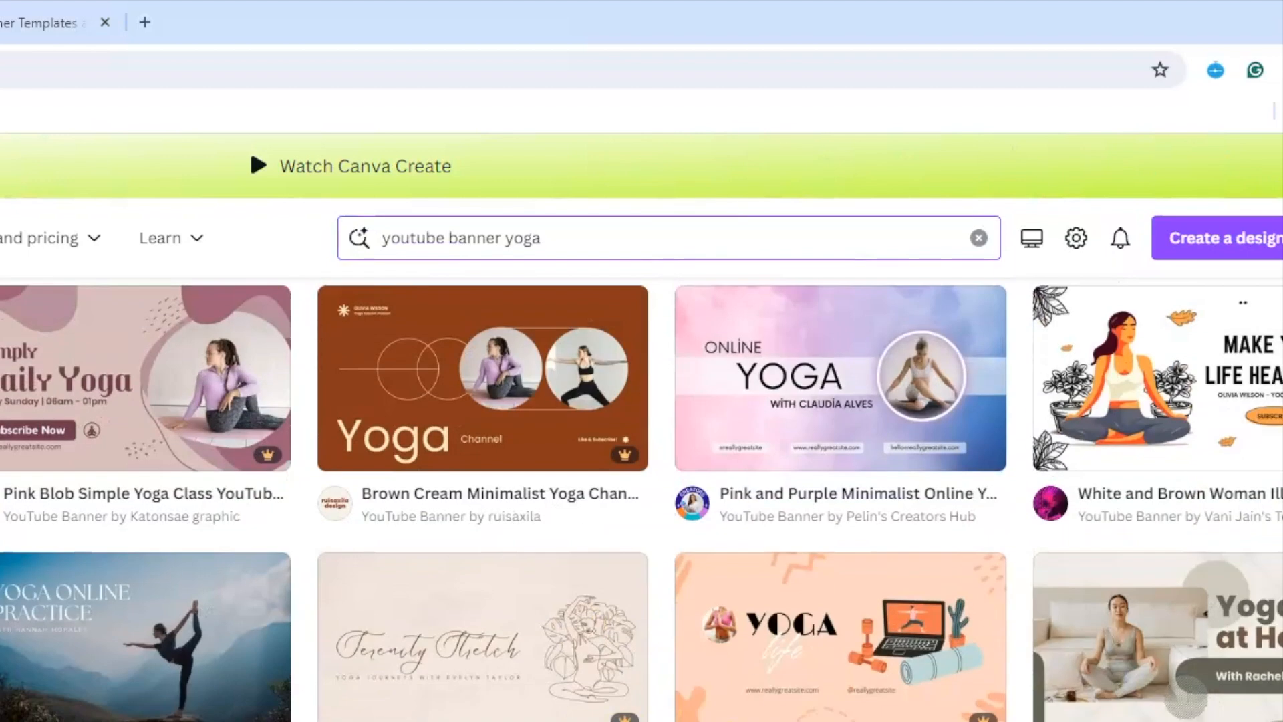
{"action": "scroll", "coordinate": [721, 458], "scroll_direction": "up", "scroll_amount": 3}
Replace yoga with 'finance' in the search and browse those banners.
{"action": "left_click_drag", "start_coordinate": [564, 235], "coordinate": [506, 241]}
{"action": "type", "text": "finance"}
{"action": "key", "text": "Return"}
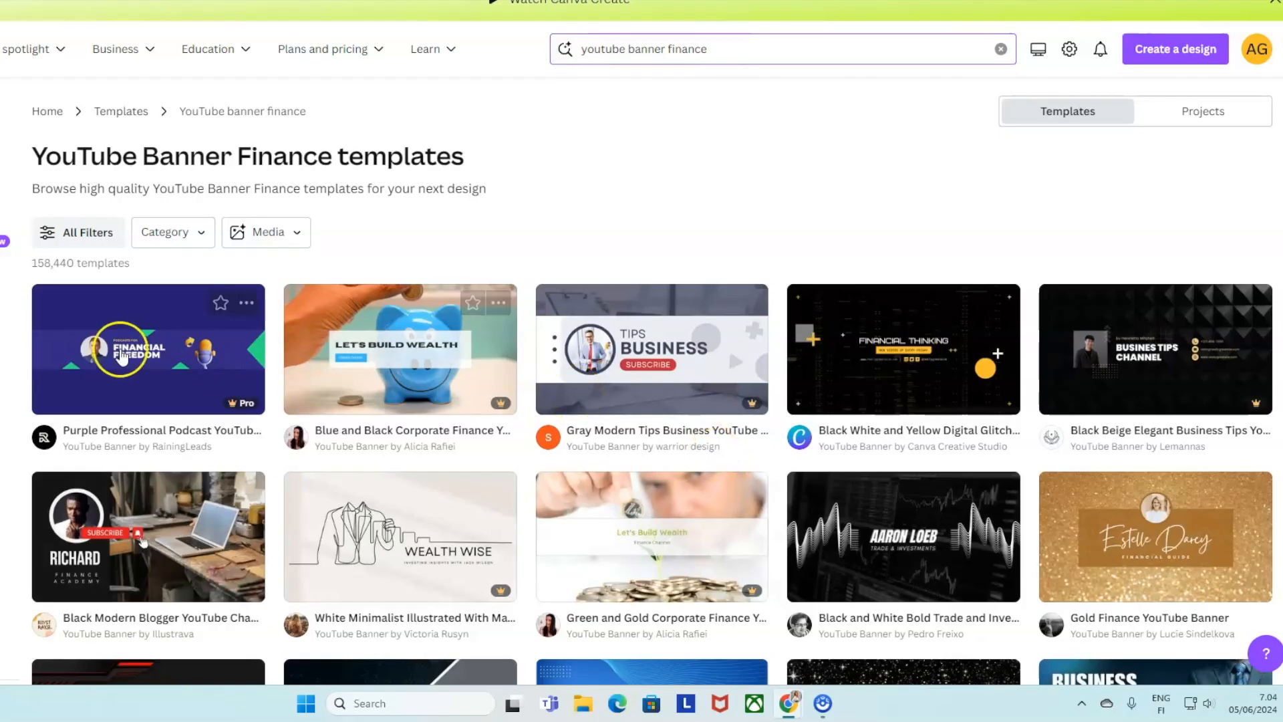
{"action": "scroll", "coordinate": [362, 707], "scroll_direction": "down", "scroll_amount": 2}
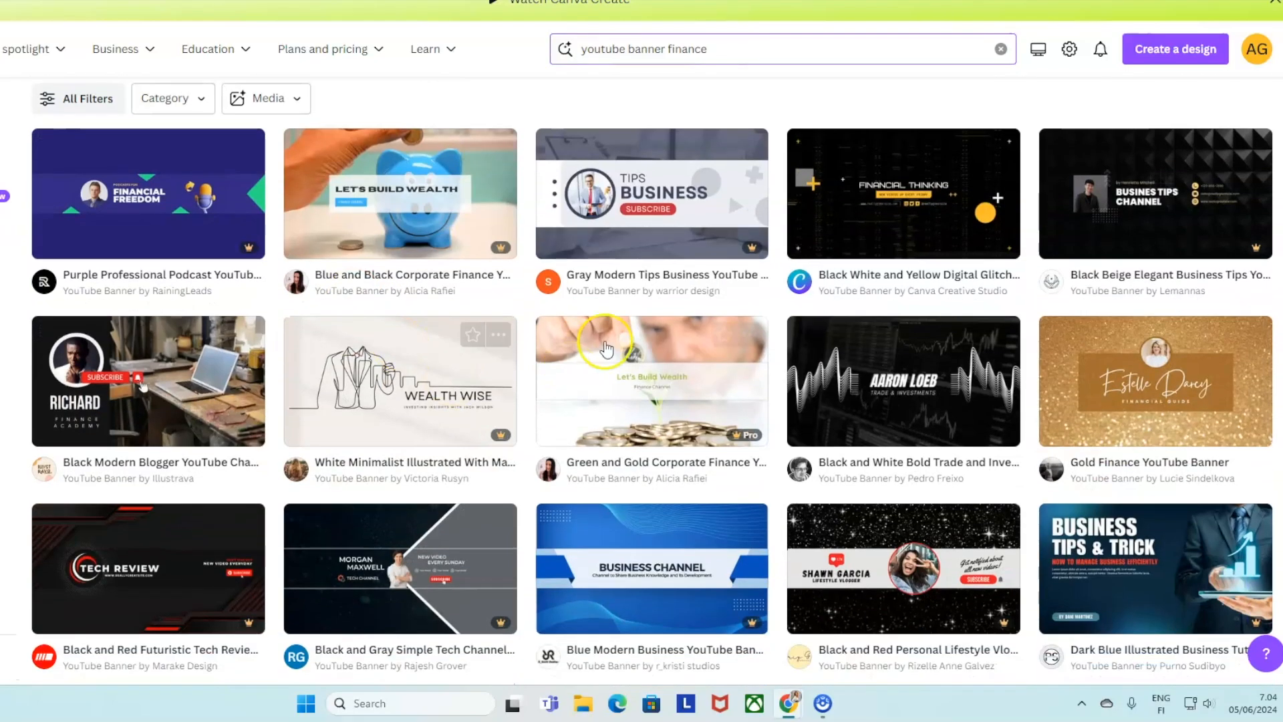
{"action": "scroll", "coordinate": [641, 374], "scroll_direction": "down", "scroll_amount": 3}
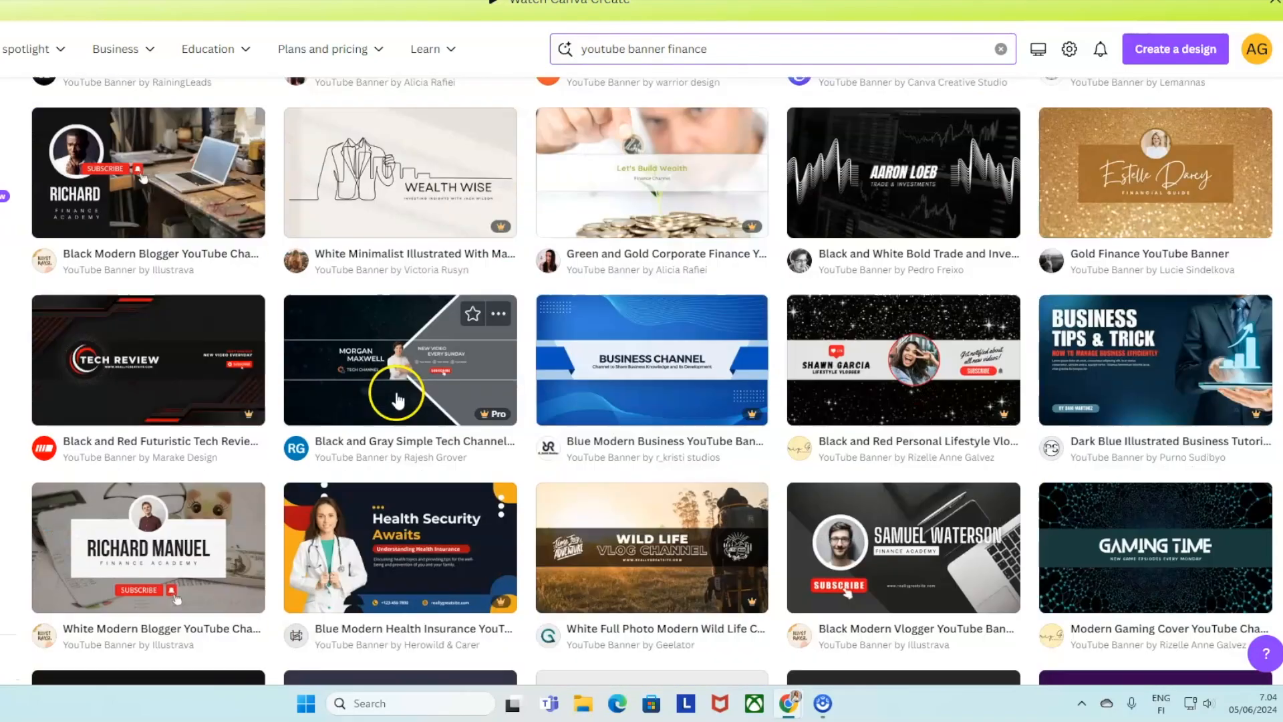
Search yoga banners again and preview the Cream Minimalist Online Yoga Lessons template.
{"action": "left_click", "coordinate": [724, 57]}
{"action": "key", "text": "BackSpace"}
{"action": "key", "text": "BackSpace"}
{"action": "key", "text": "BackSpace"}
{"action": "key", "text": "BackSpace"}
{"action": "key", "text": "BackSpace"}
{"action": "key", "text": "BackSpace"}
{"action": "key", "text": "BackSpace"}
{"action": "type", "text": "yoga"}
{"action": "key", "text": "Return"}
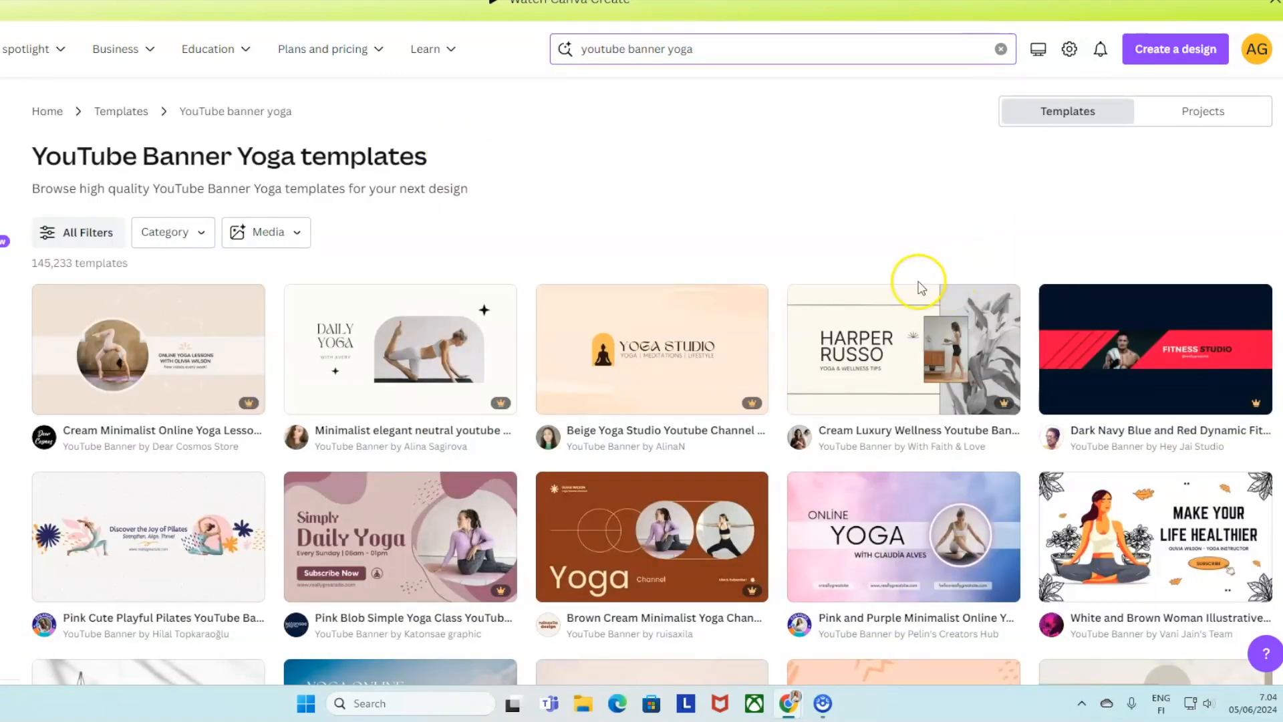
{"action": "left_click", "coordinate": [127, 359]}
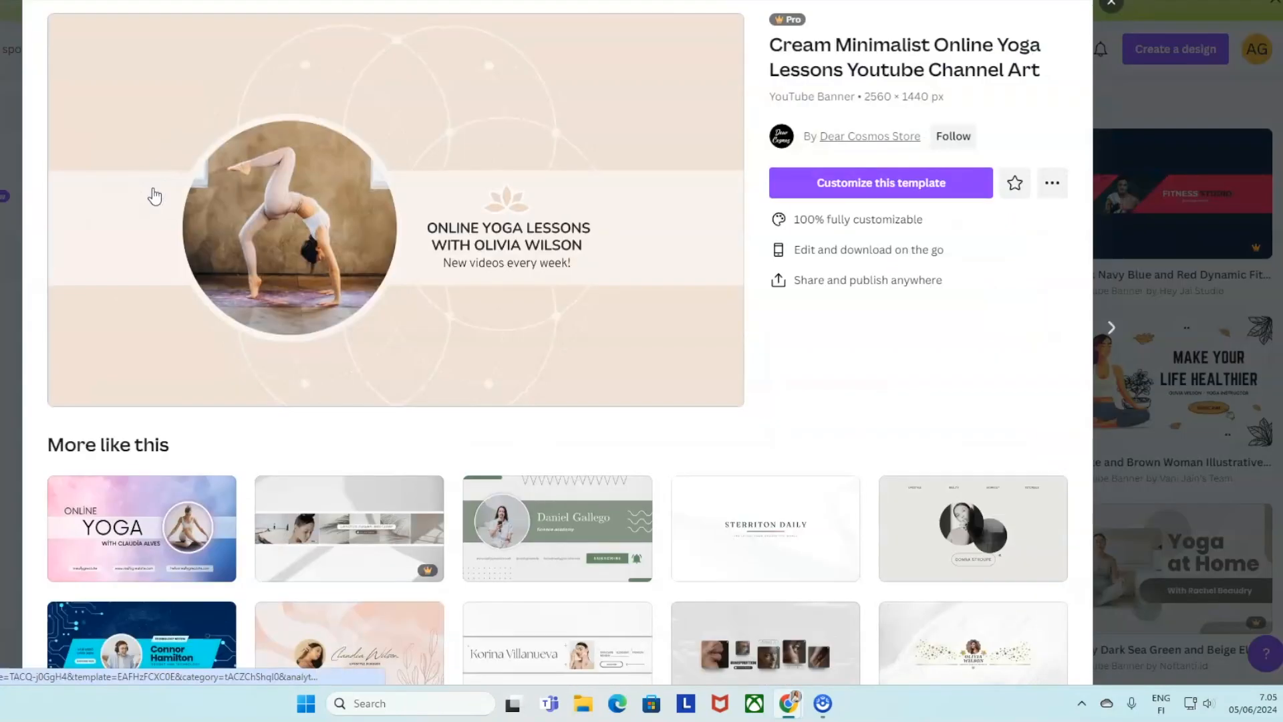
Open the Cream Minimalist Online Yoga Lessons template as an editable design with Customize this template.
{"action": "left_click", "coordinate": [871, 190]}
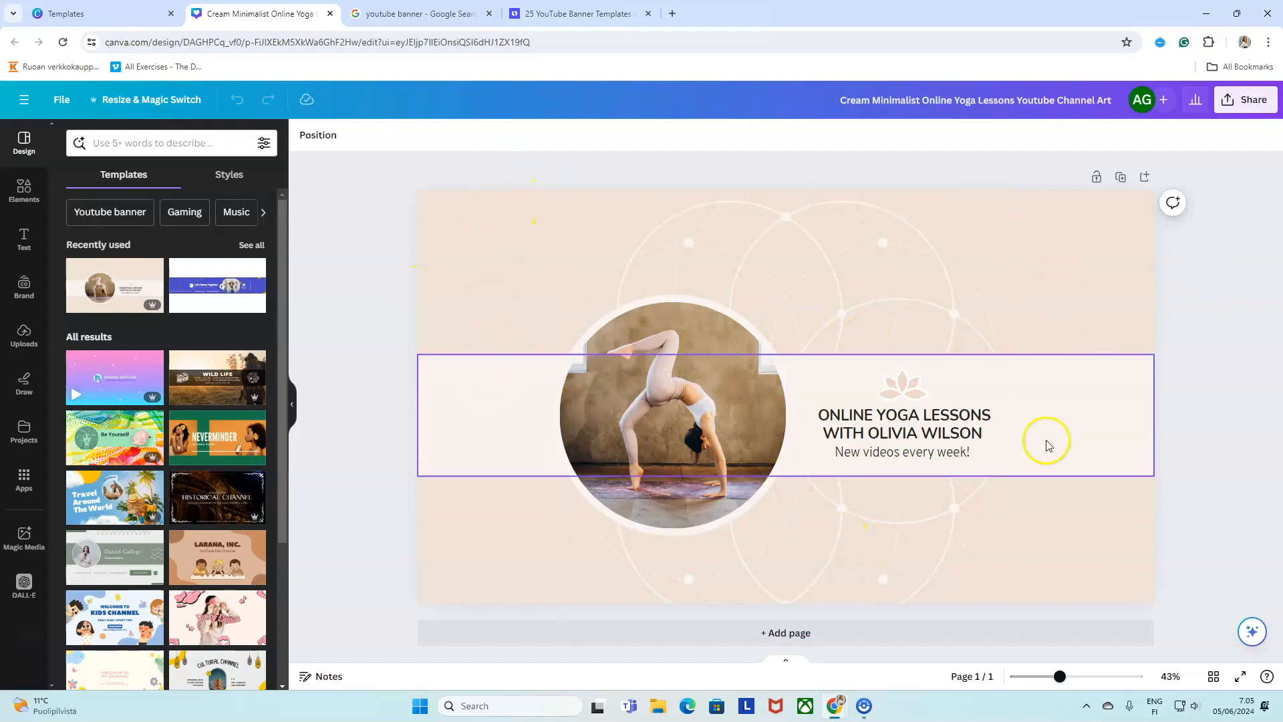
{"action": "left_click", "coordinate": [587, 221]}
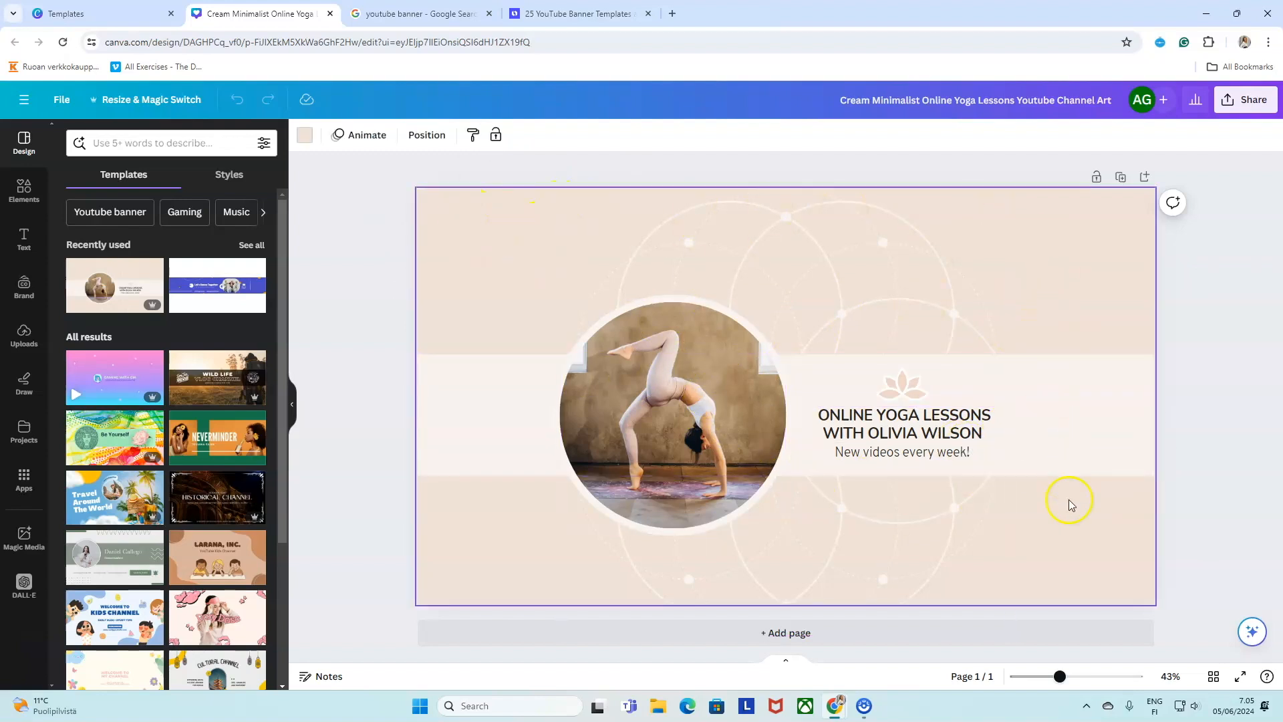
{"action": "left_click", "coordinate": [491, 388]}
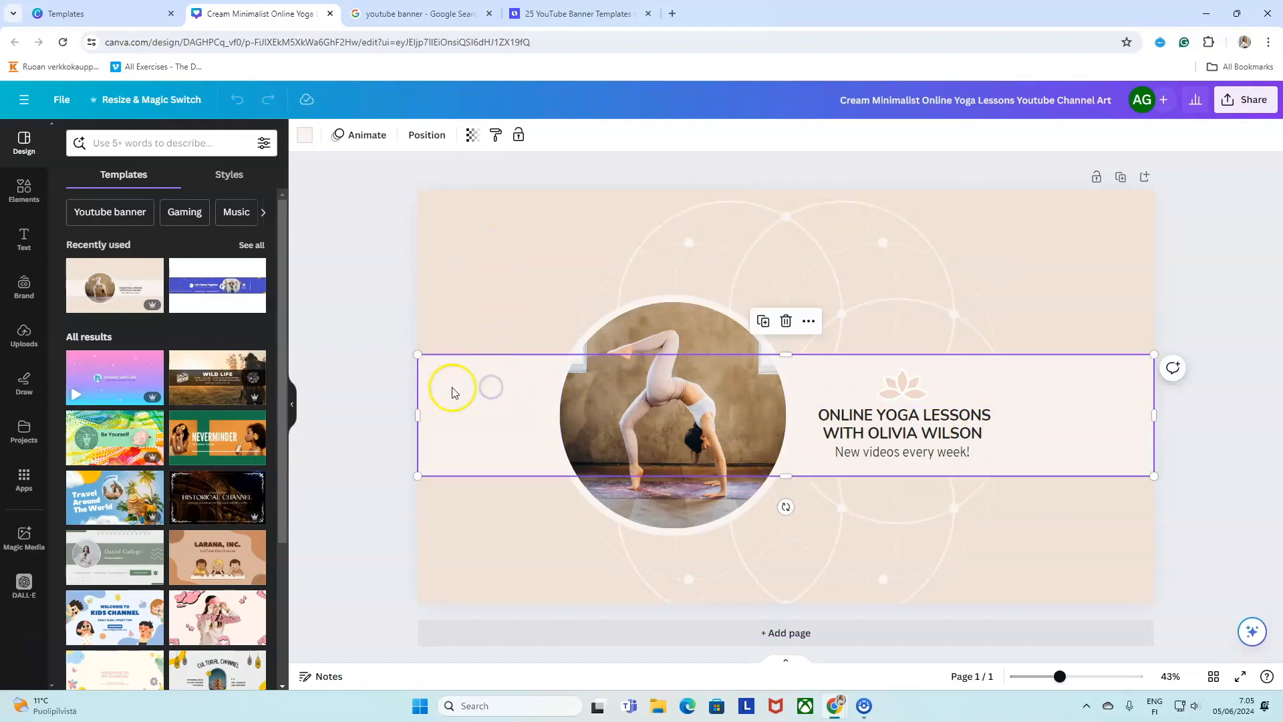
{"action": "left_click", "coordinate": [646, 323]}
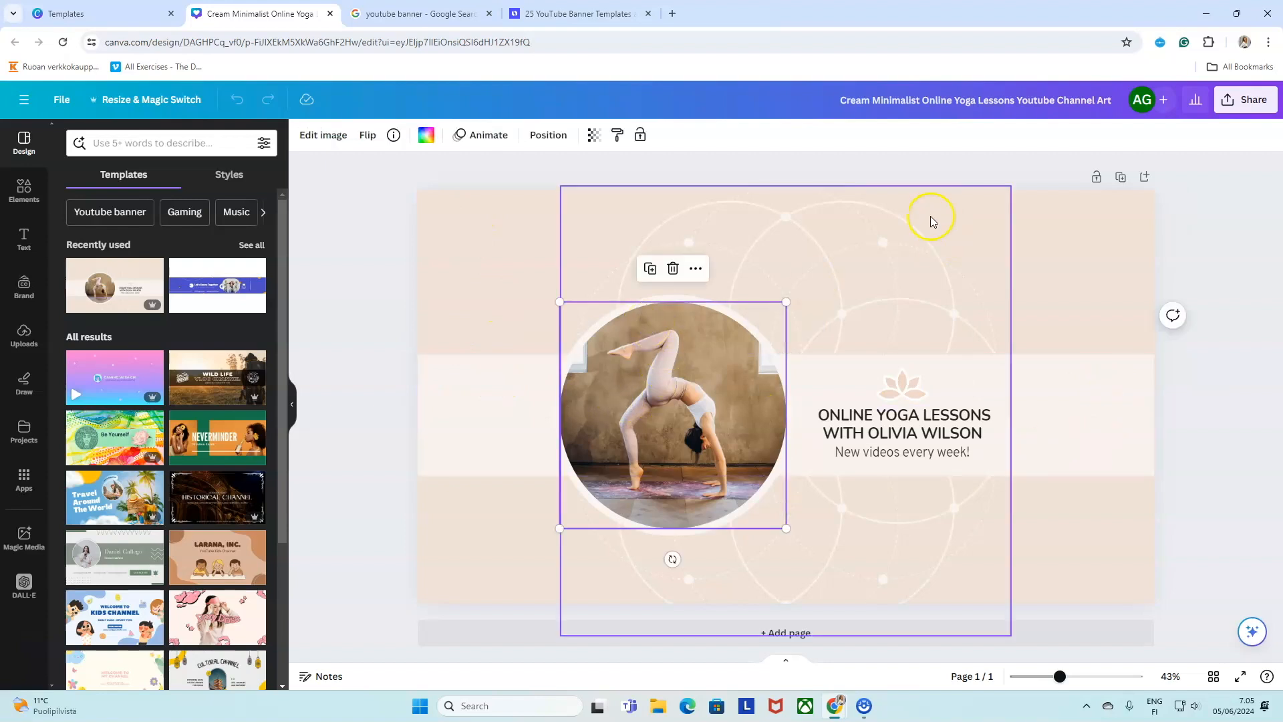
{"action": "left_click", "coordinate": [797, 233]}
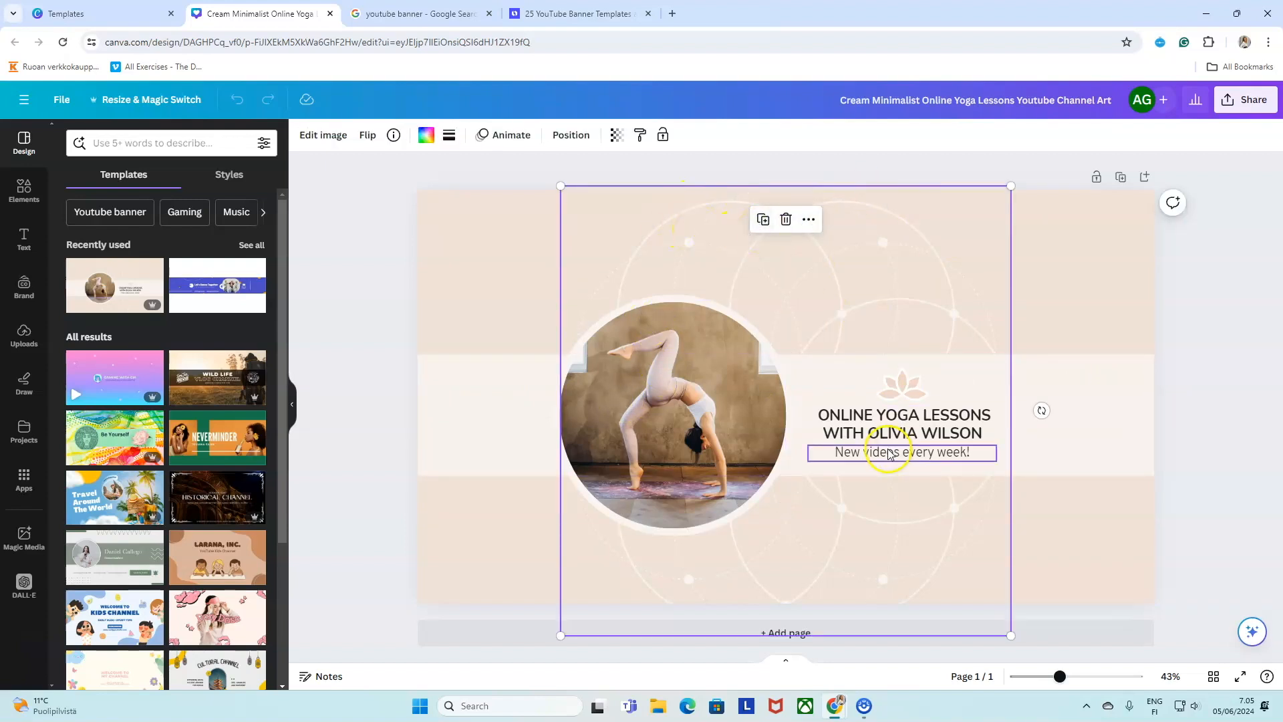
{"action": "left_click", "coordinate": [899, 390]}
{"action": "left_click", "coordinate": [912, 400]}
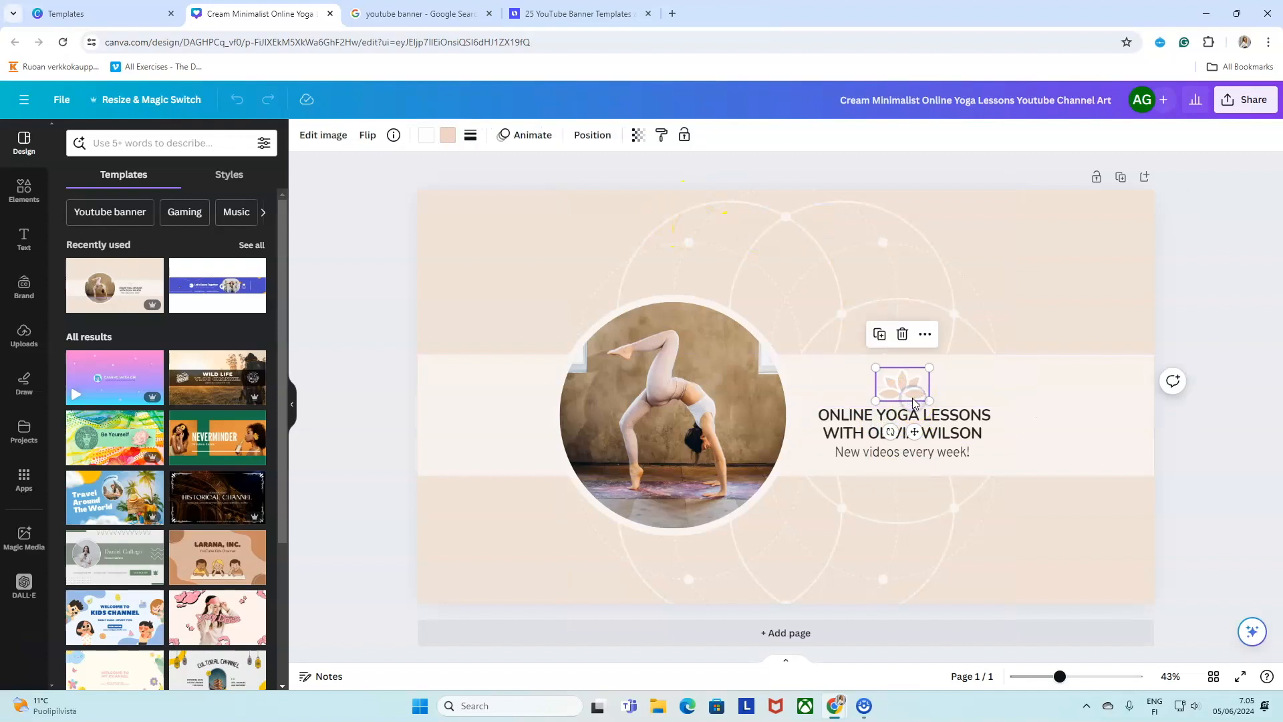
{"action": "left_click", "coordinate": [496, 387]}
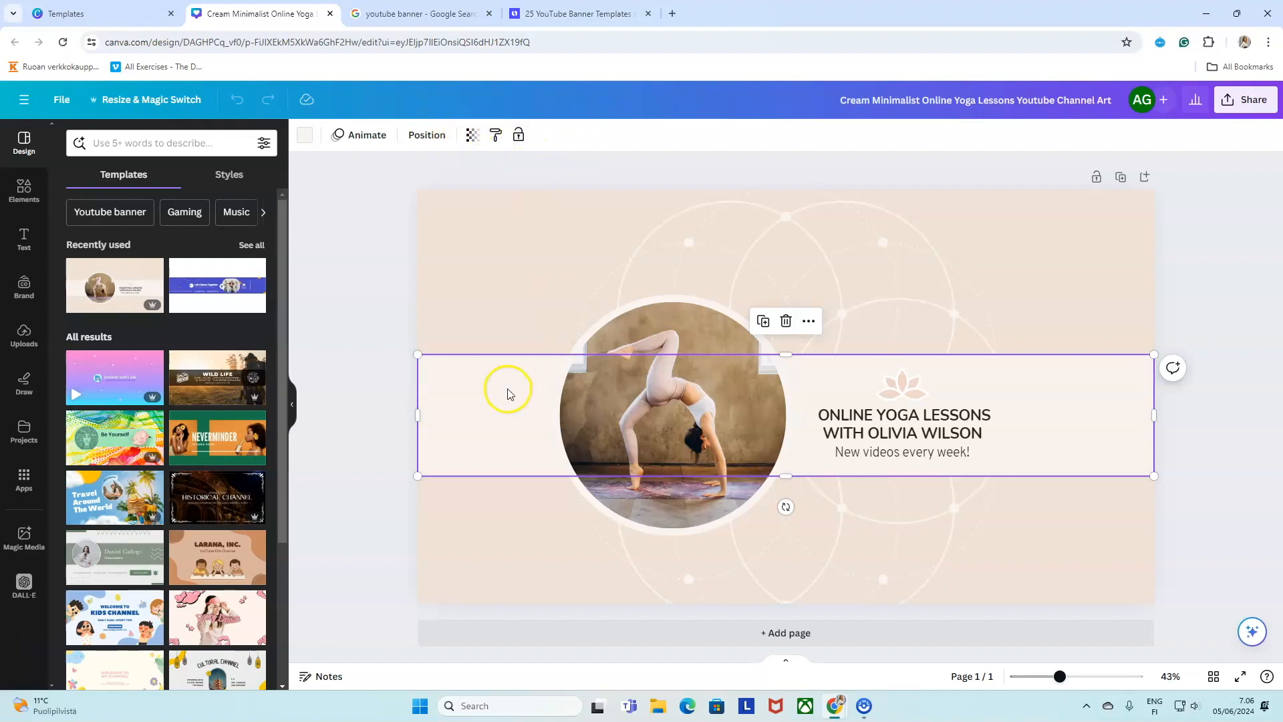
{"action": "left_click", "coordinate": [535, 275]}
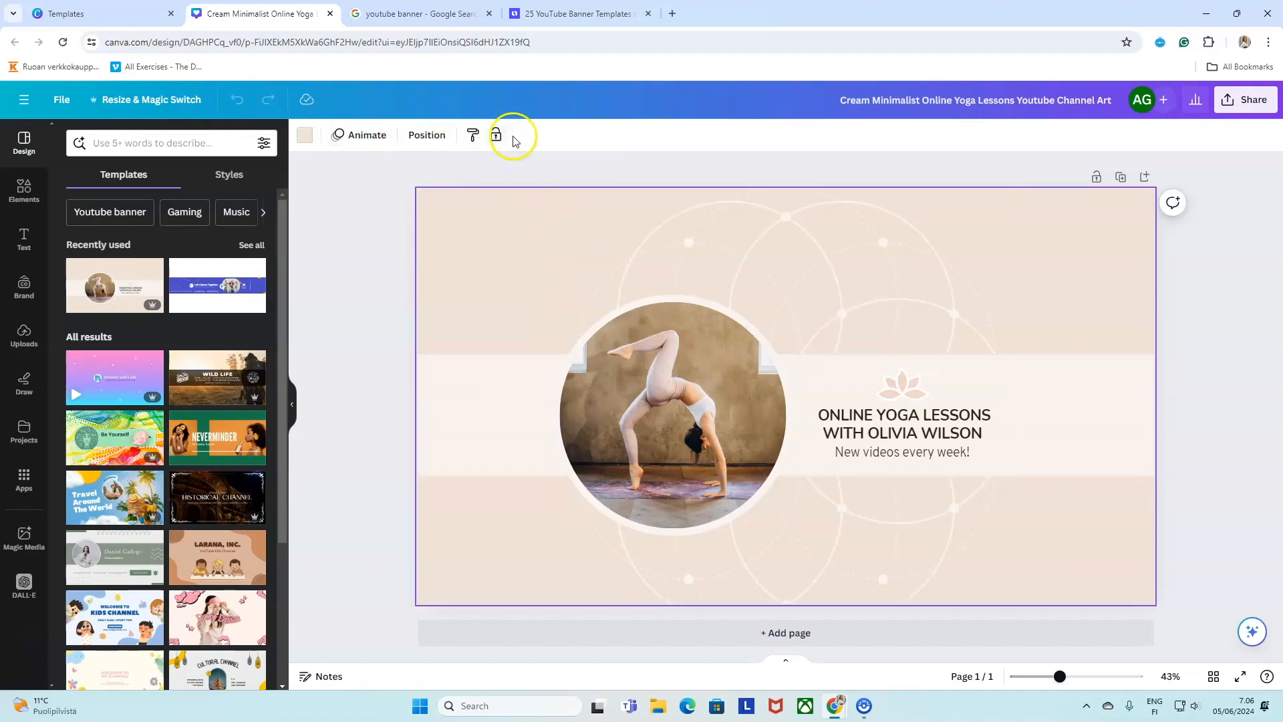
{"action": "left_click", "coordinate": [688, 326]}
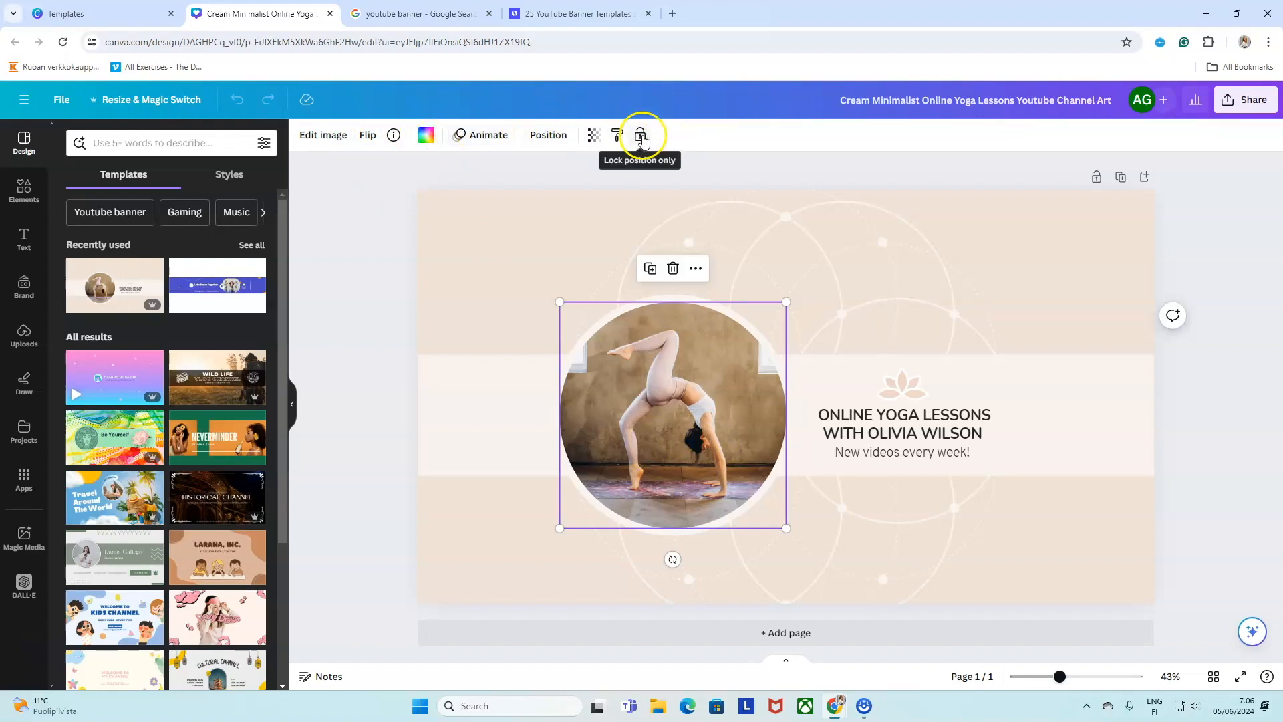
{"action": "left_click", "coordinate": [888, 429]}
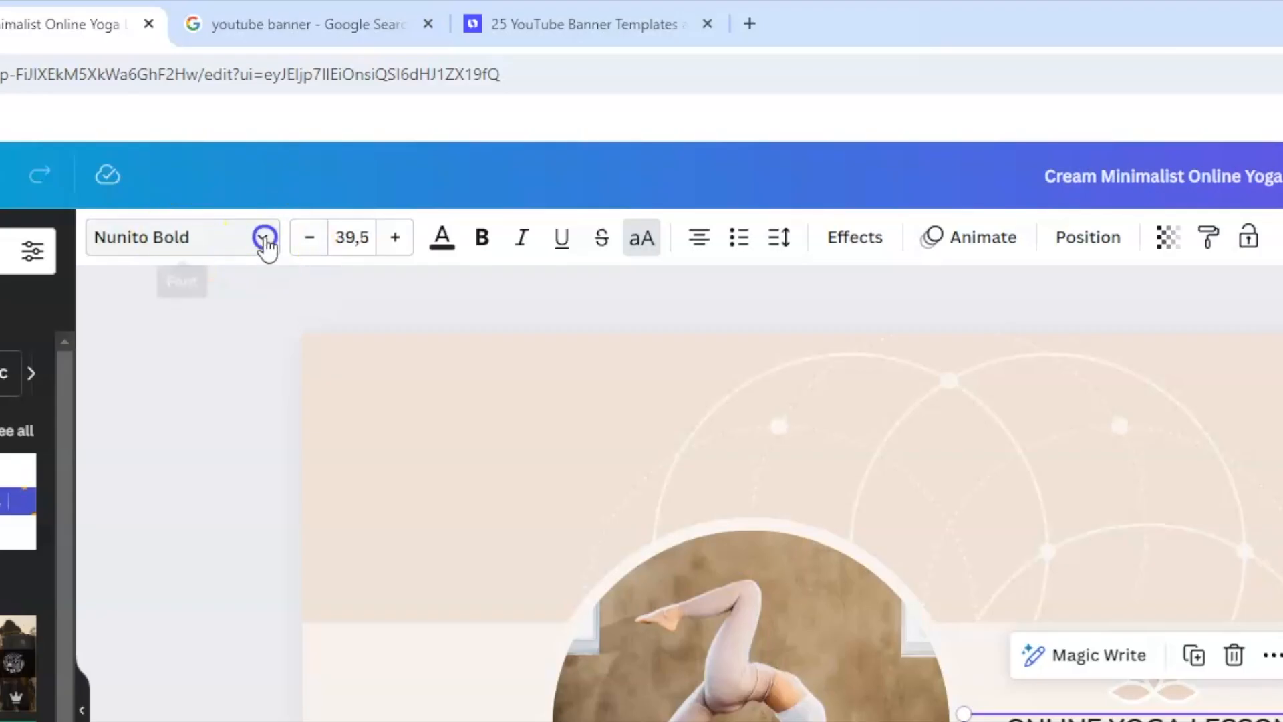
Centre-align the heading text, leaving its font unchanged.
{"action": "left_click", "coordinate": [396, 136]}
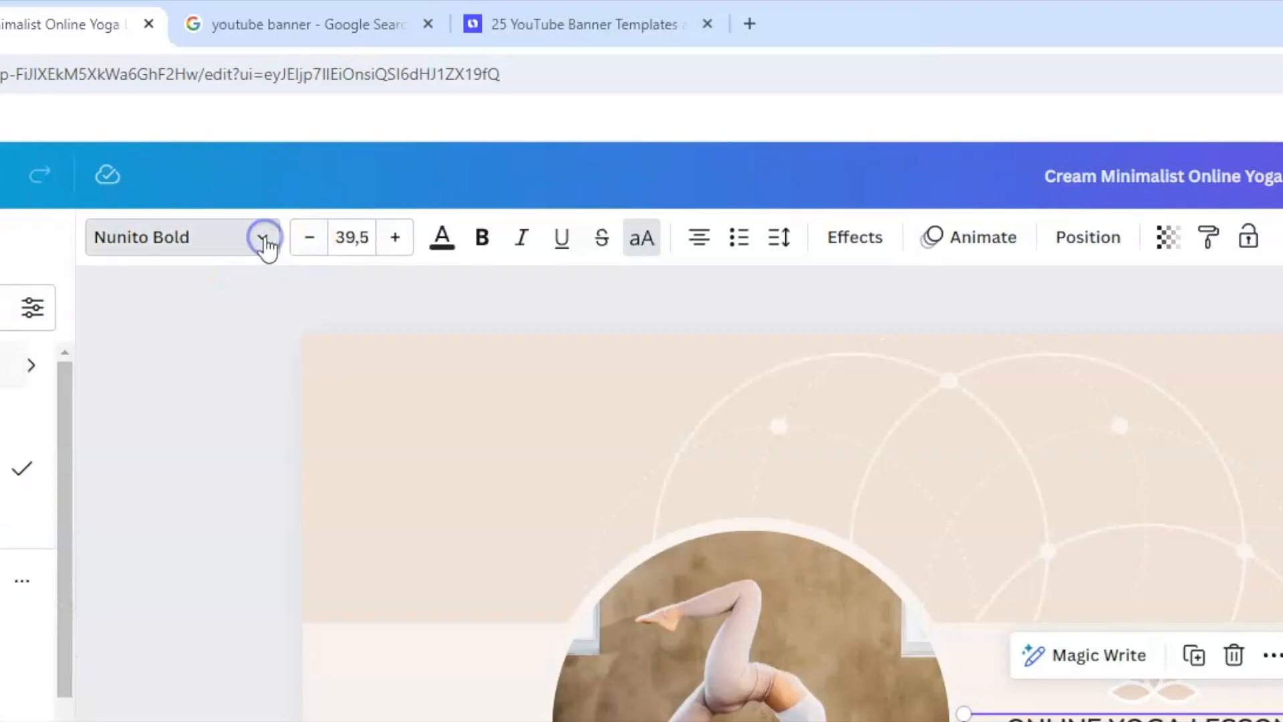
{"action": "left_click", "coordinate": [263, 238]}
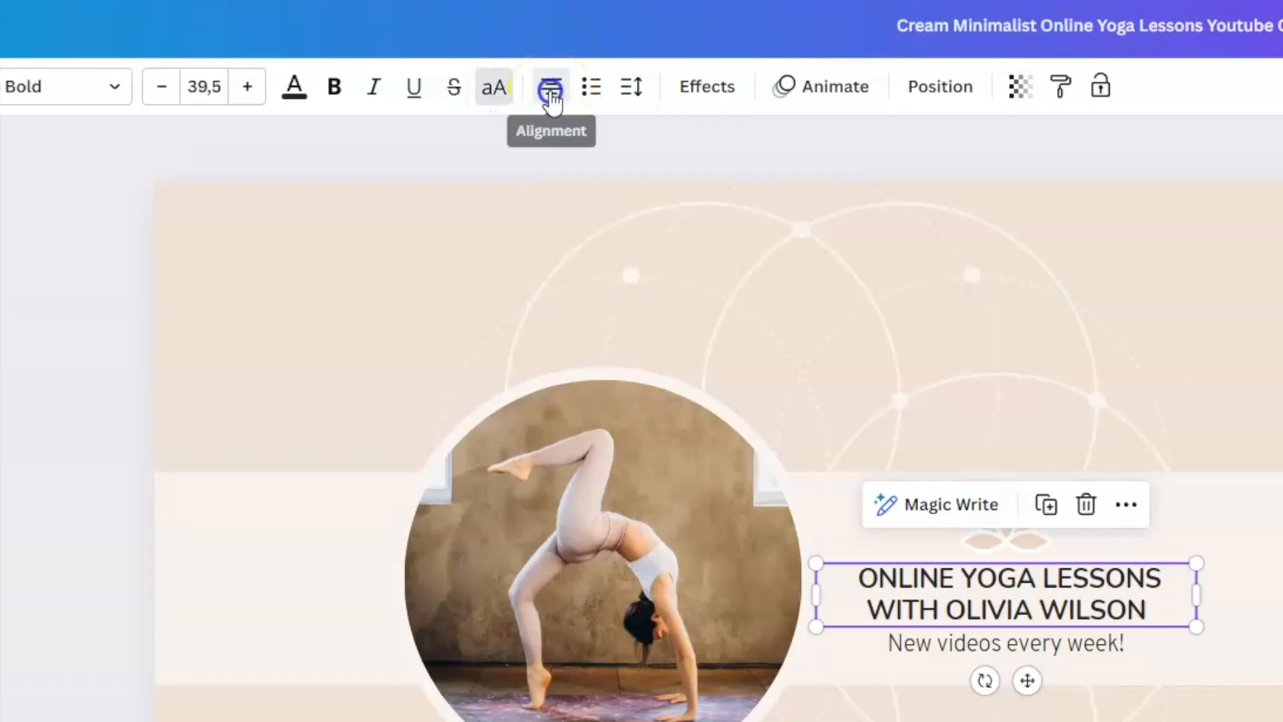
{"action": "left_click", "coordinate": [699, 249]}
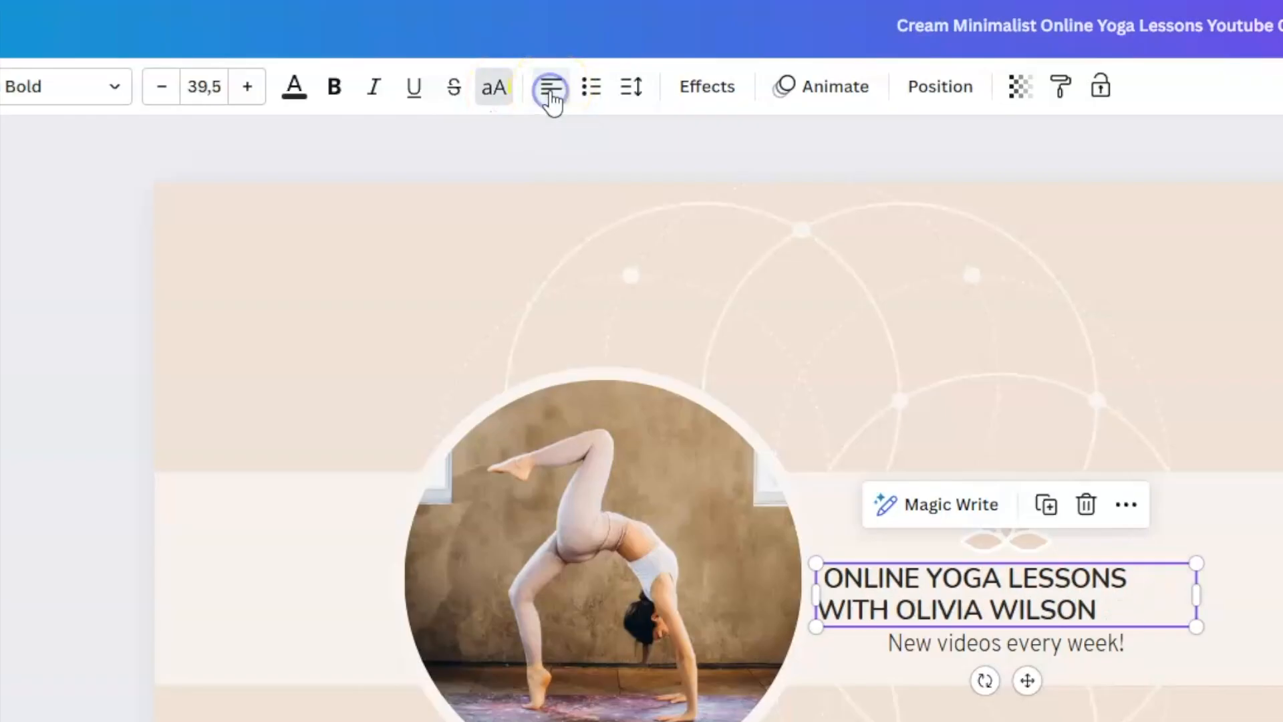
{"action": "left_click", "coordinate": [550, 92]}
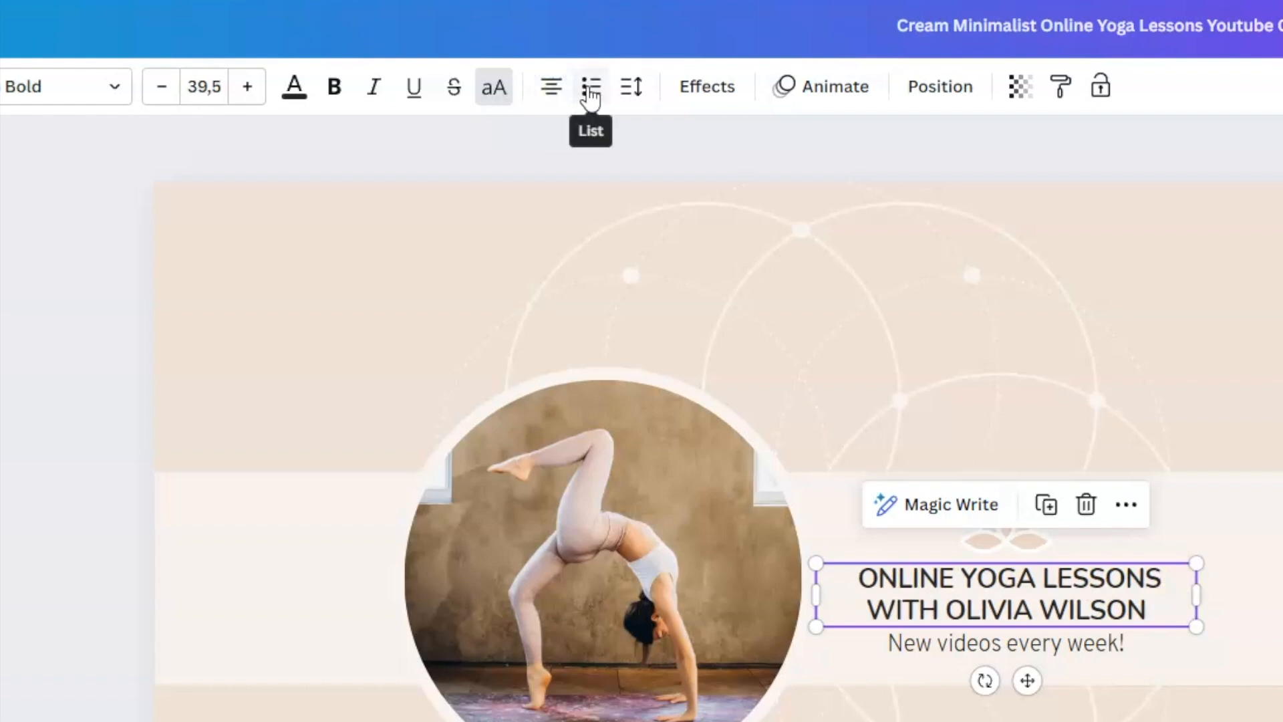
Set the heading's letter spacing to 0 and line spacing to 1.4.
{"action": "left_click", "coordinate": [630, 92]}
{"action": "left_click", "coordinate": [631, 92]}
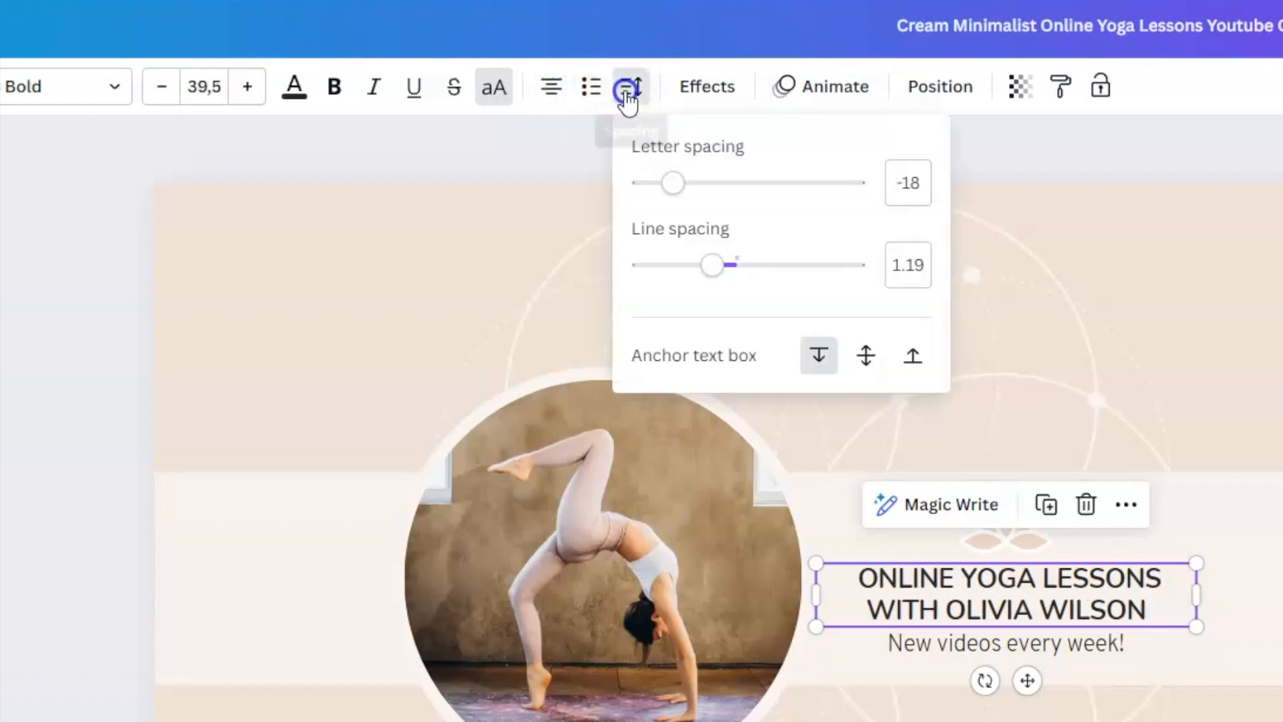
{"action": "mouse_move", "coordinate": [675, 183]}
{"action": "left_mouse_down"}
{"action": "mouse_move", "coordinate": [755, 184]}
{"action": "mouse_move", "coordinate": [651, 184]}
{"action": "mouse_move", "coordinate": [680, 186]}
{"action": "left_mouse_up"}
{"action": "left_click", "coordinate": [712, 271]}
{"action": "left_click_drag", "start_coordinate": [713, 271], "coordinate": [739, 267]}
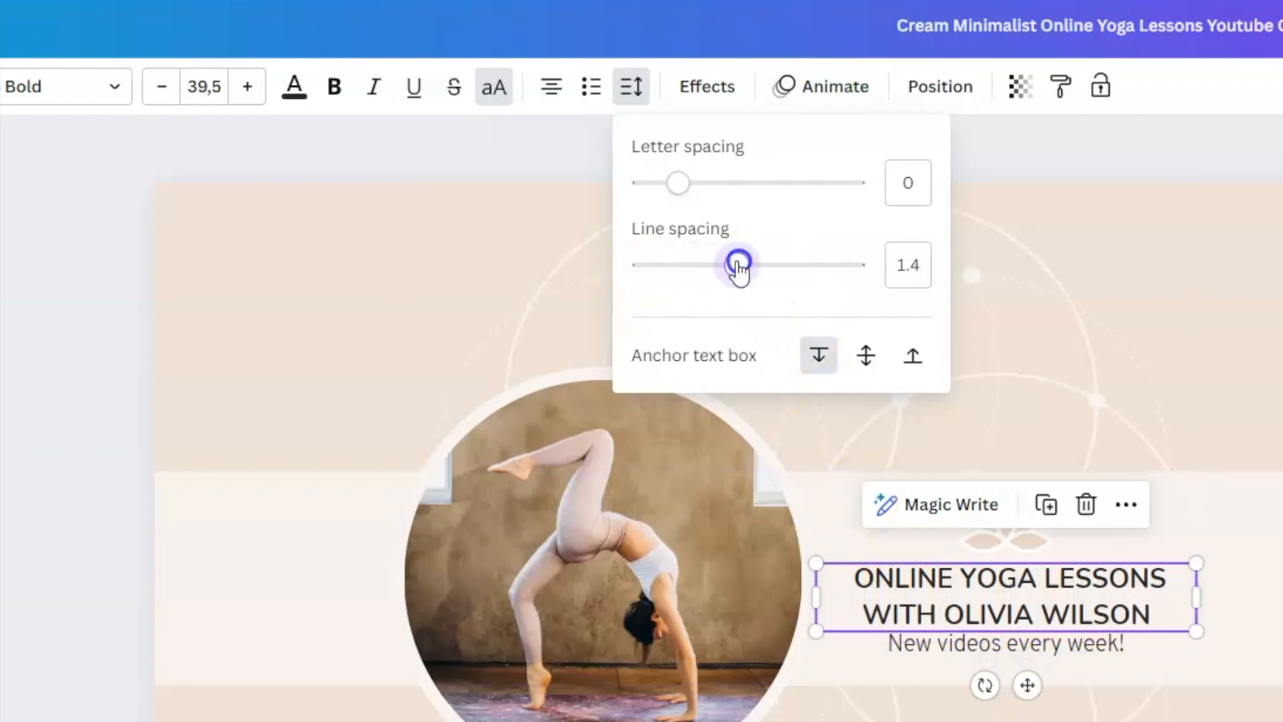
{"action": "left_click", "coordinate": [730, 14]}
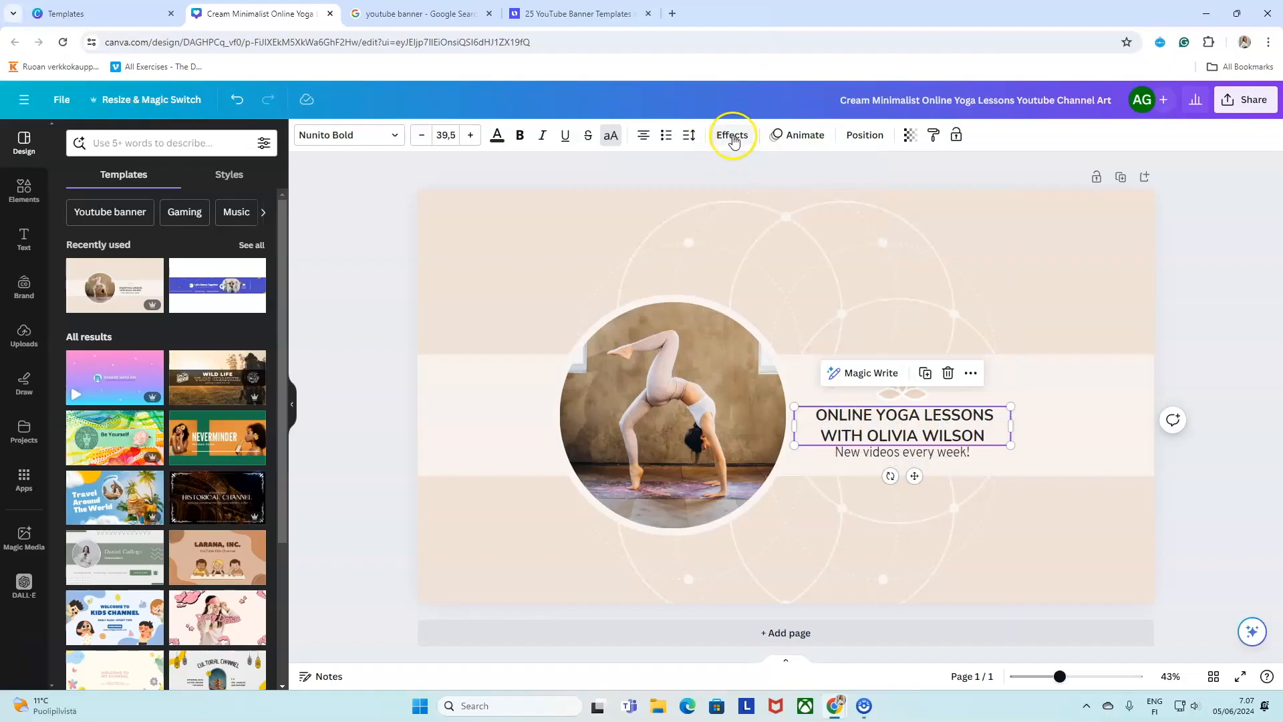
Preview the Lift and Outline effects on the heading, then set its effect to None.
{"action": "left_click", "coordinate": [734, 140]}
{"action": "left_click", "coordinate": [233, 220]}
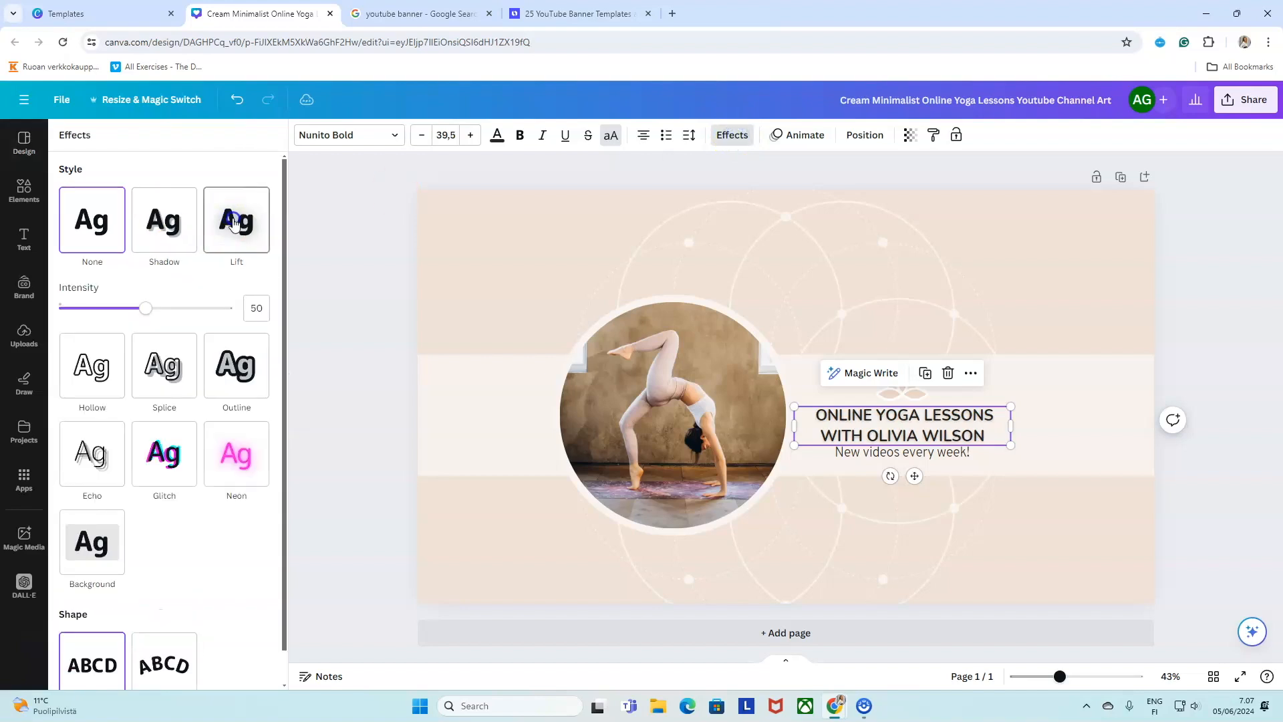
{"action": "left_click", "coordinate": [240, 366]}
{"action": "left_click", "coordinate": [823, 452]}
{"action": "left_click", "coordinate": [97, 217]}
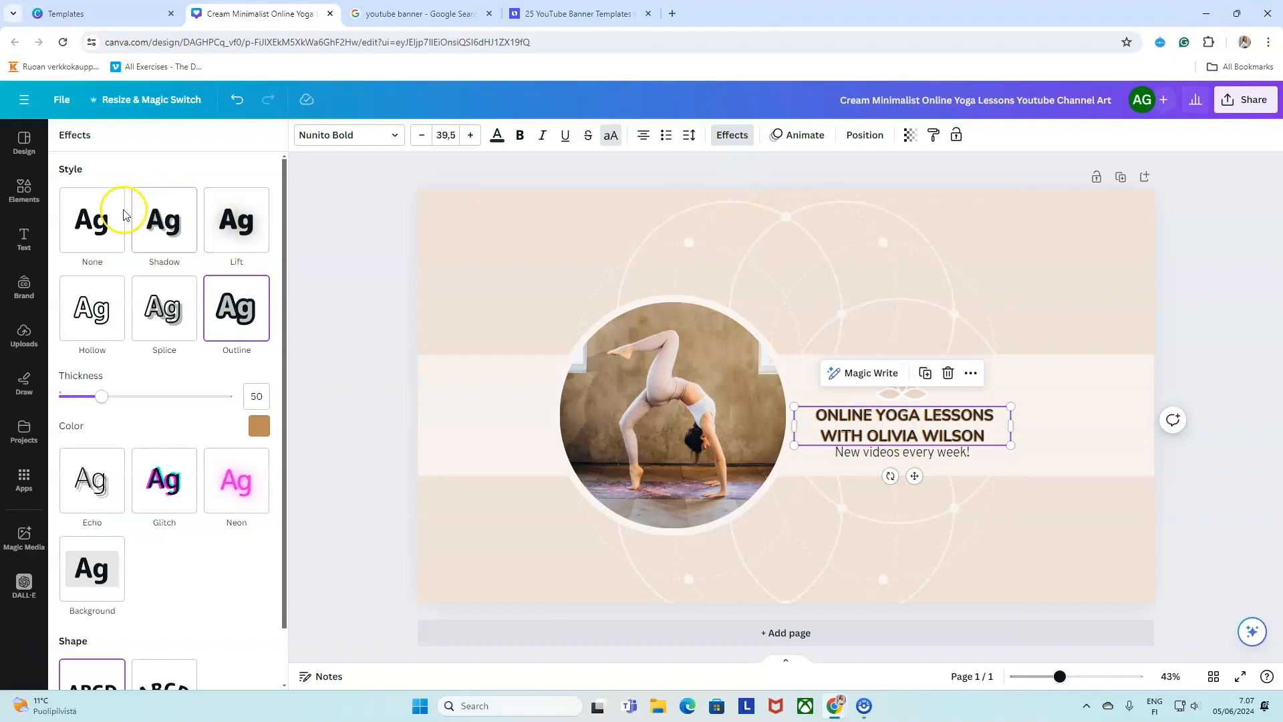
{"action": "left_click", "coordinate": [856, 136]}
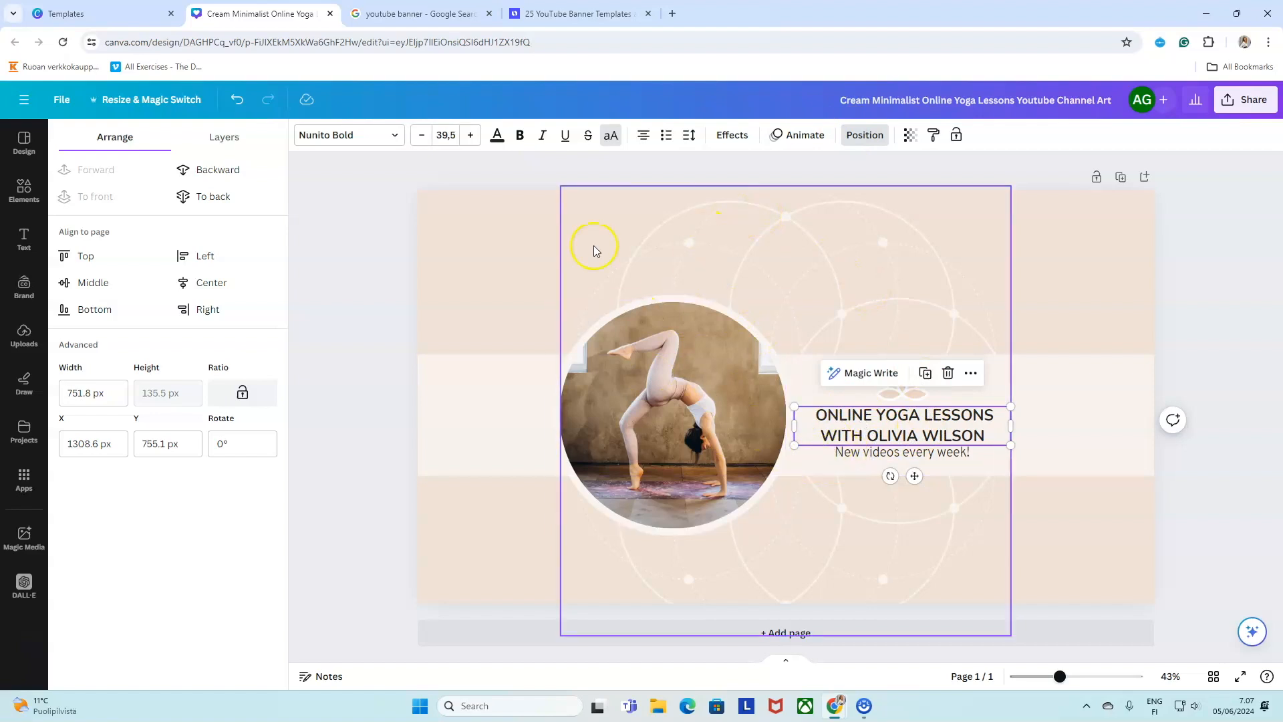
Select the background, circle pattern, light band and photo in turn, ending on the heading.
{"action": "left_click", "coordinate": [466, 215]}
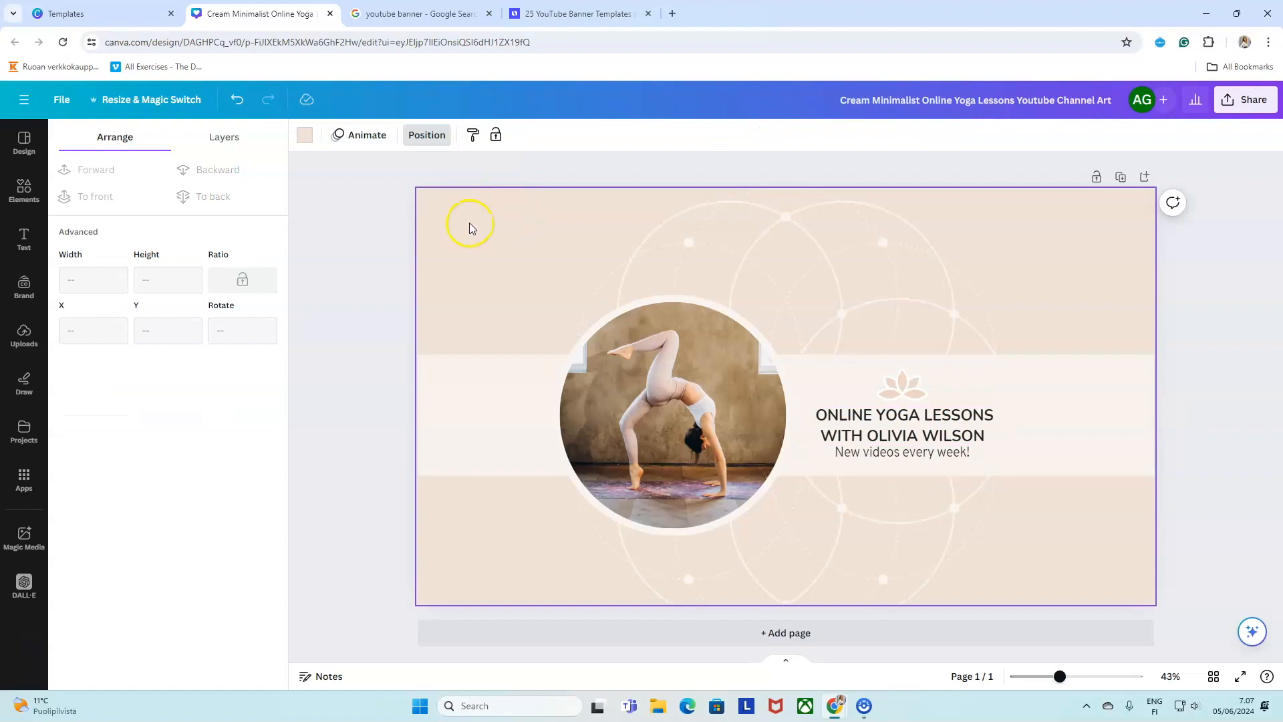
{"action": "left_click", "coordinate": [679, 223]}
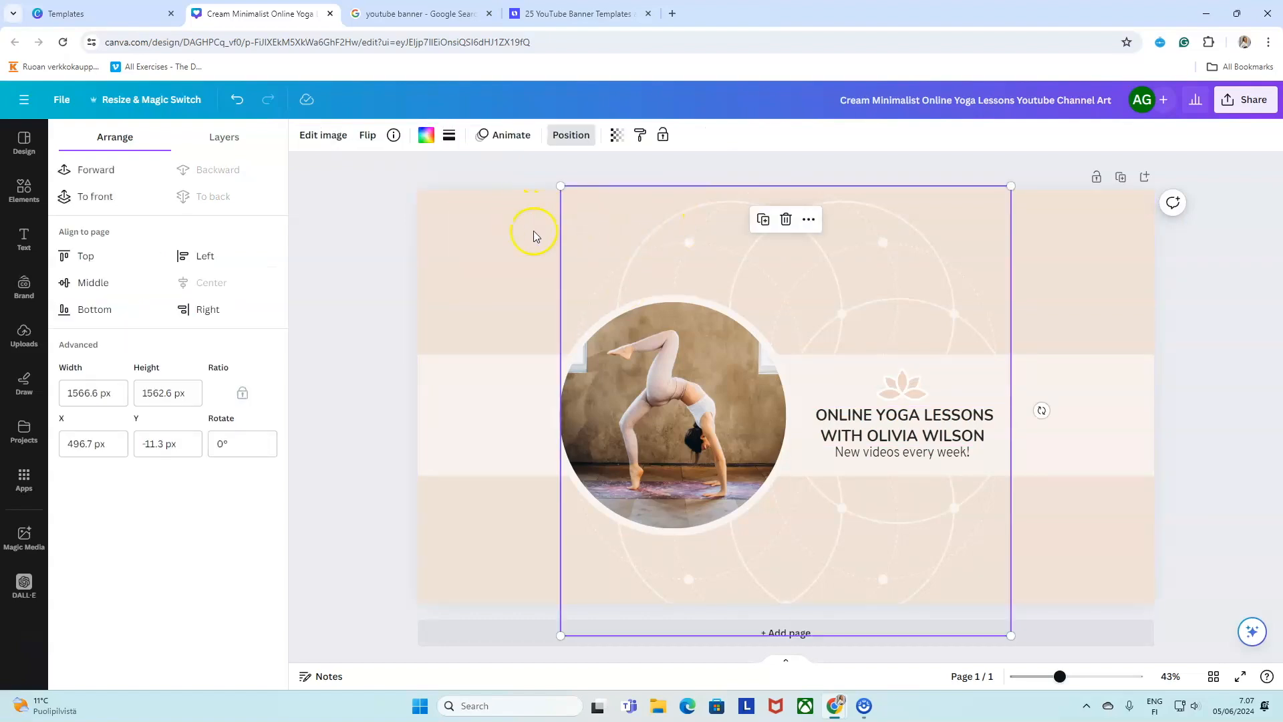
{"action": "left_click", "coordinate": [468, 212]}
{"action": "left_click", "coordinate": [676, 231]}
{"action": "left_click", "coordinate": [536, 369]}
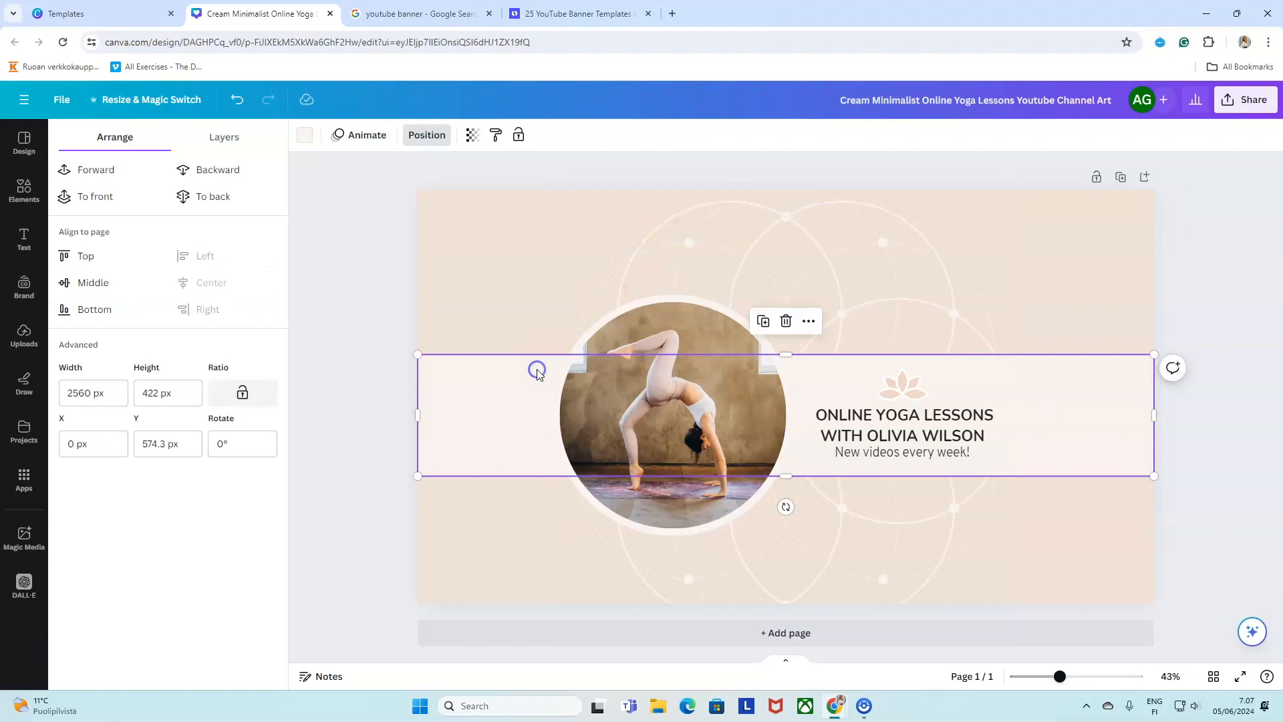
{"action": "left_click", "coordinate": [644, 306]}
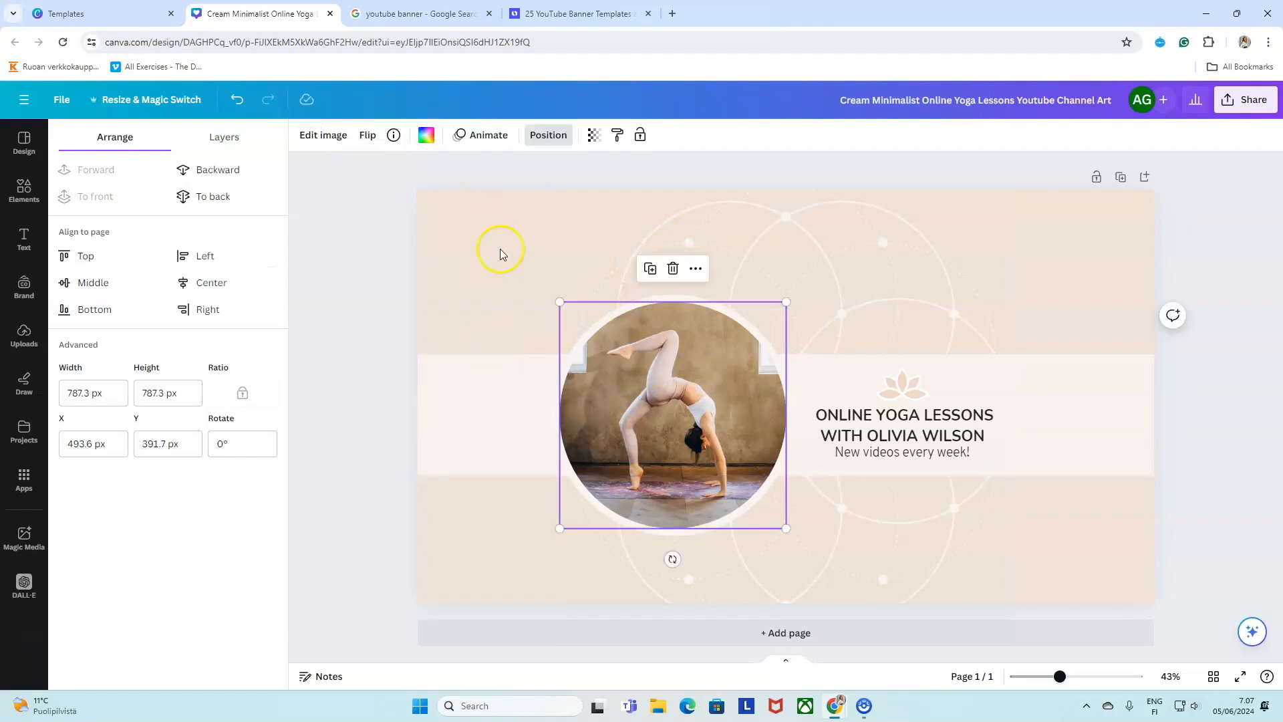
{"action": "left_click", "coordinate": [915, 420]}
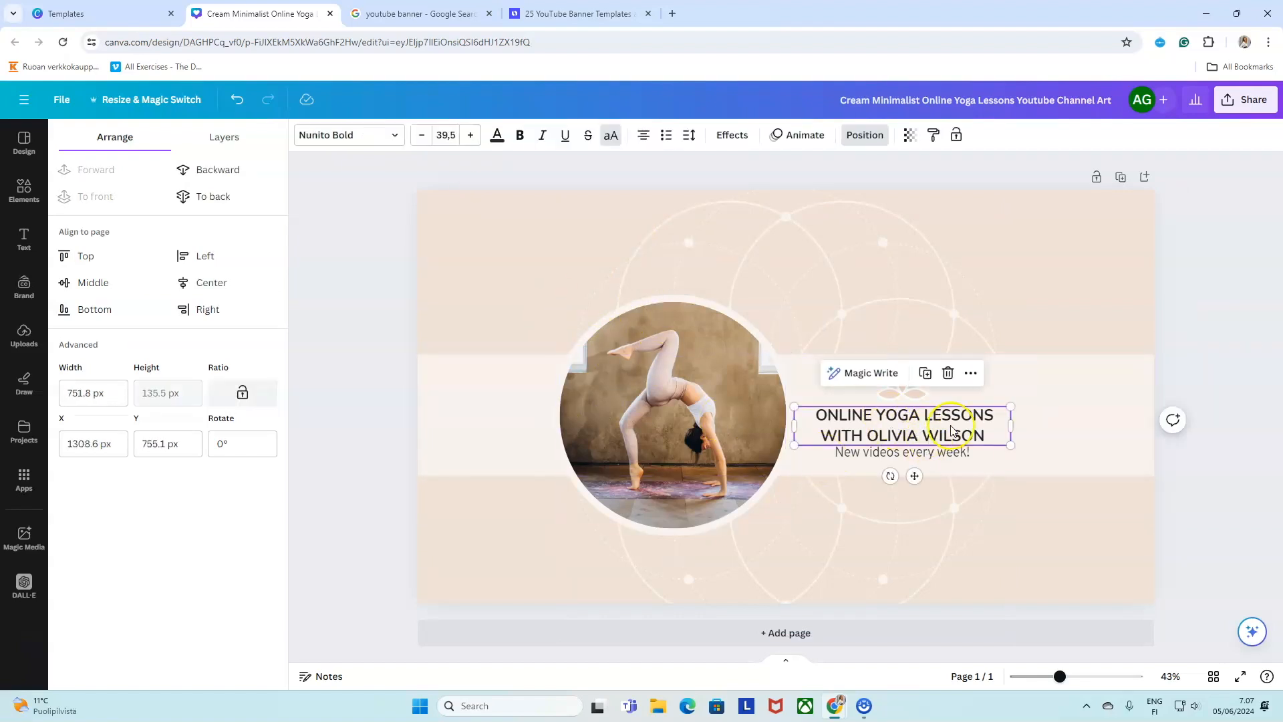
Layer the heading To back, To front, then Backward twice so it sits behind the band.
{"action": "left_click", "coordinate": [864, 135]}
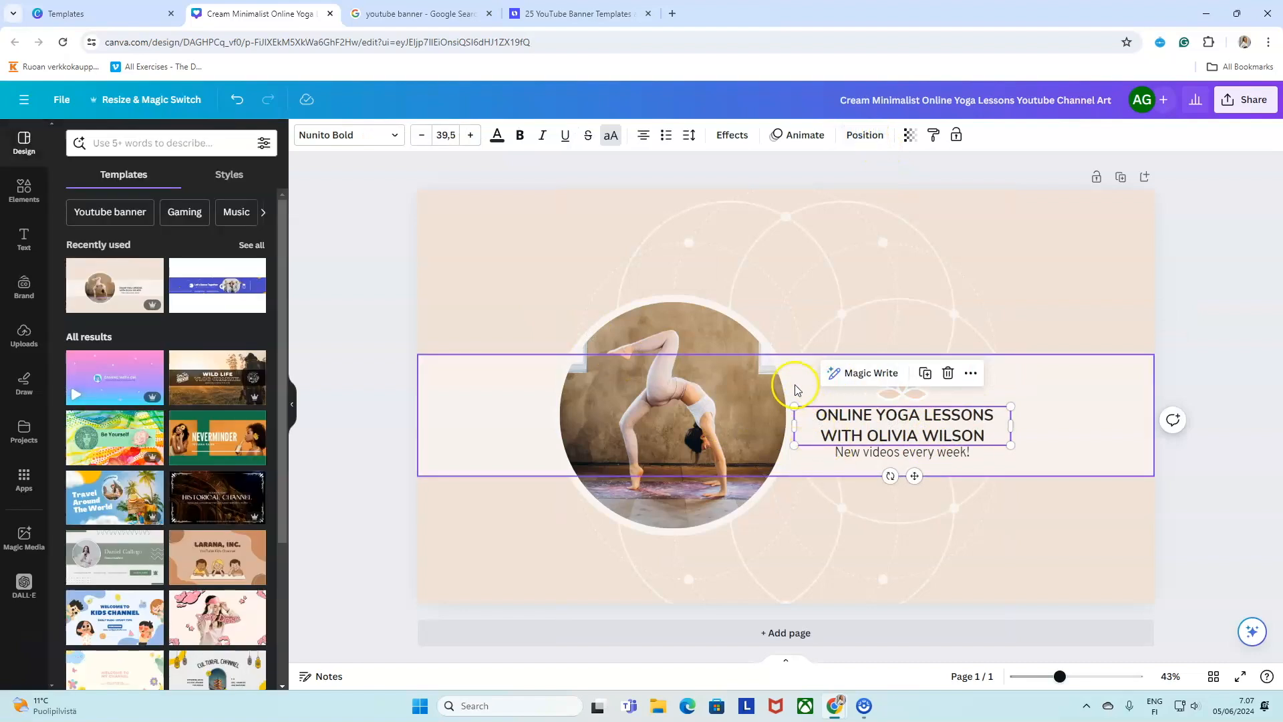
{"action": "left_click", "coordinate": [866, 136]}
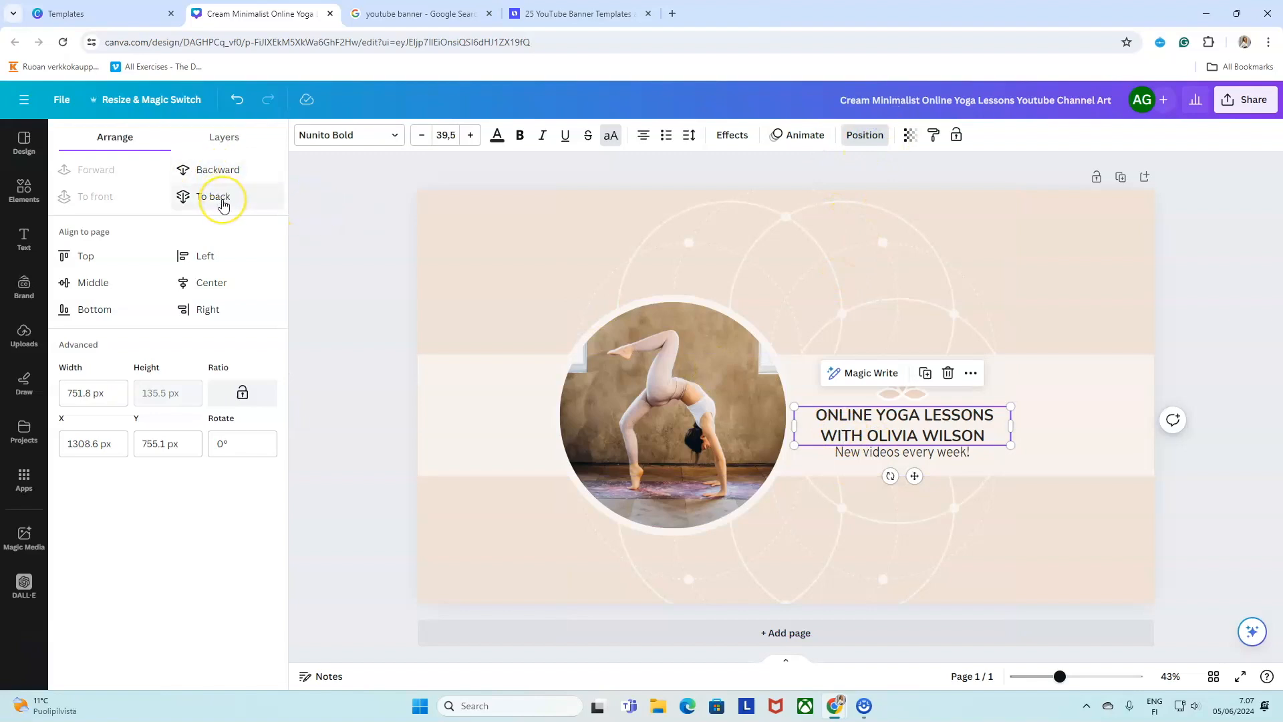
{"action": "left_click", "coordinate": [222, 197]}
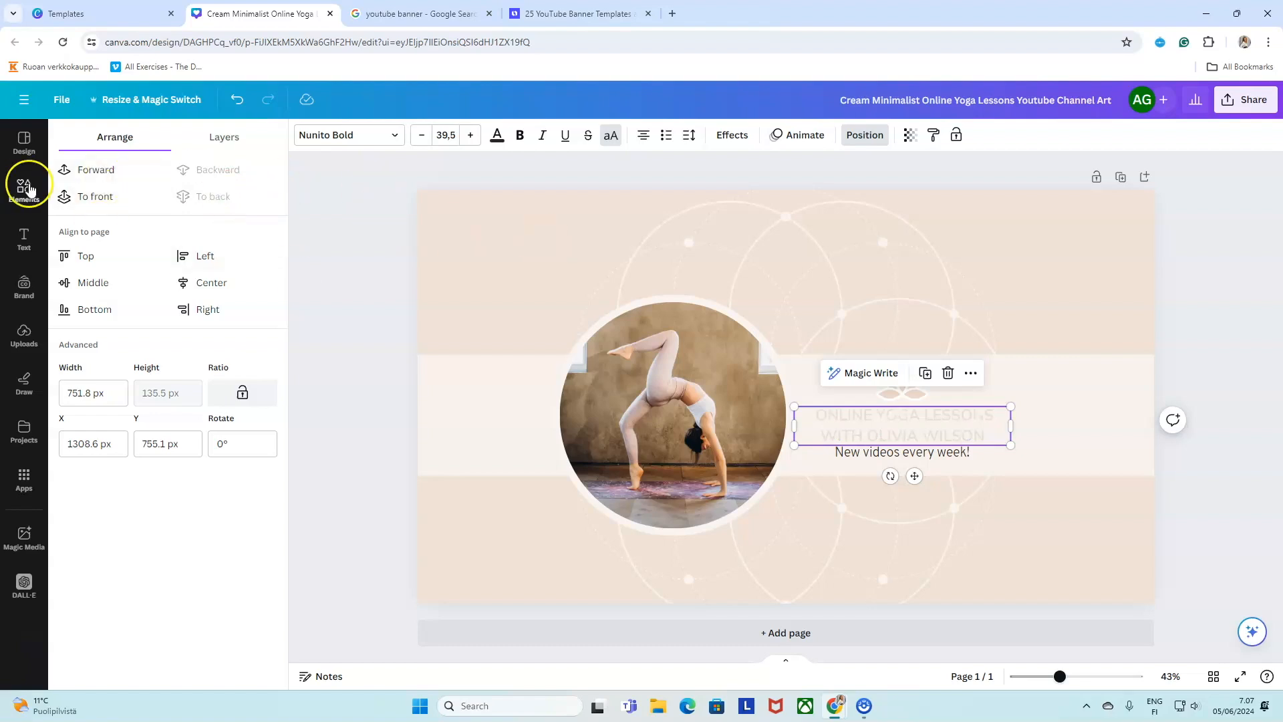
{"action": "left_click", "coordinate": [129, 211]}
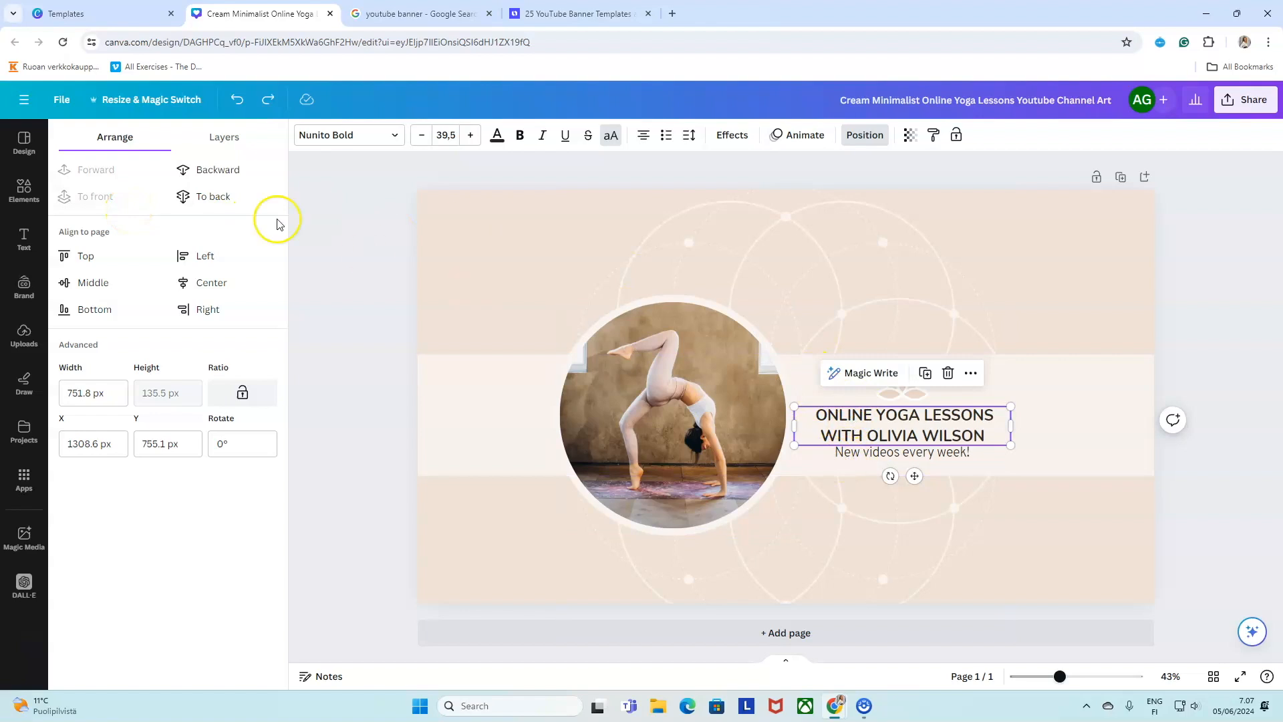
{"action": "left_click", "coordinate": [238, 172]}
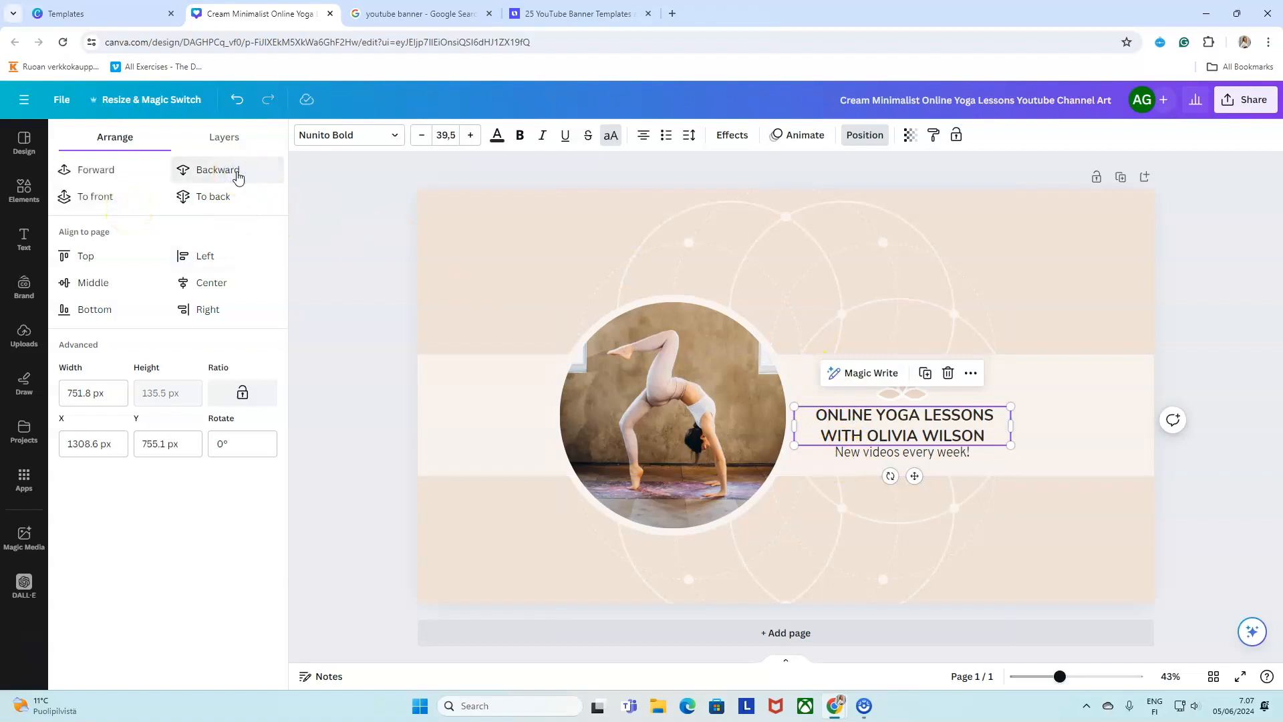
{"action": "left_click", "coordinate": [237, 173]}
{"action": "left_click", "coordinate": [237, 175]}
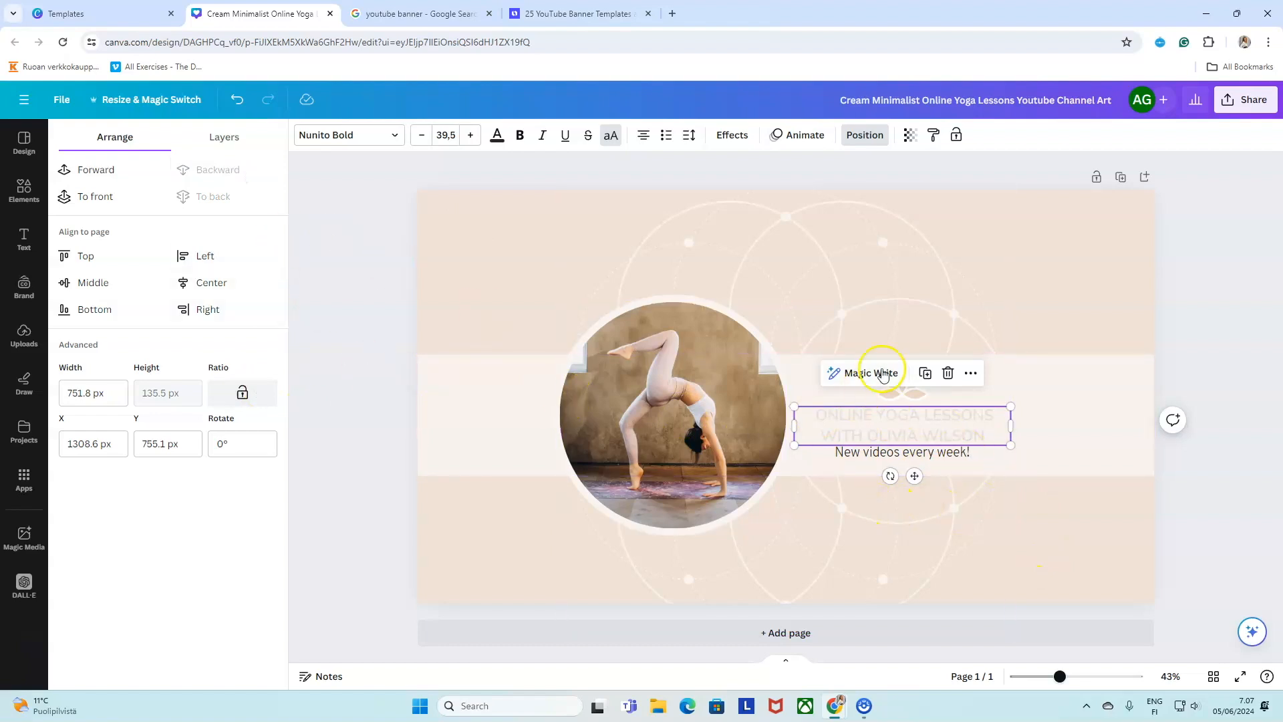
Undo the layering change, then test the photo's transparency and return it to 100.
{"action": "key", "text": "ctrl+z"}
{"action": "key", "text": "ctrl+z"}
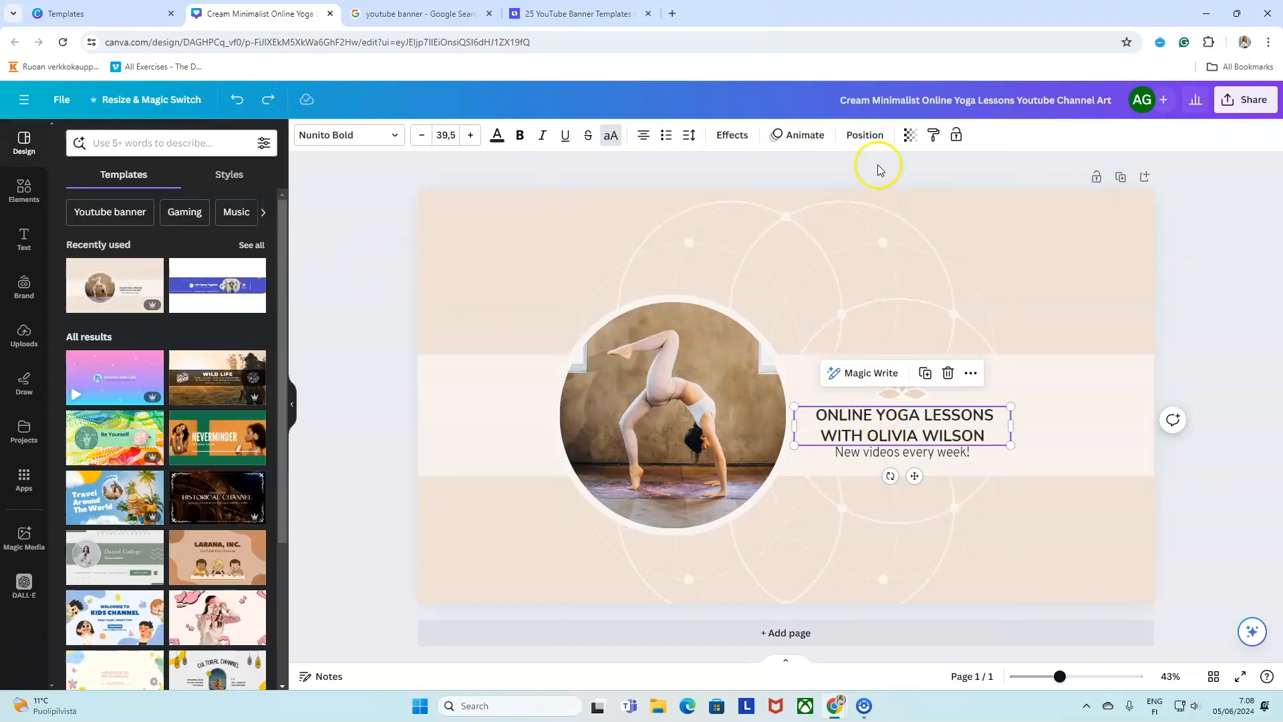
{"action": "left_click", "coordinate": [644, 365]}
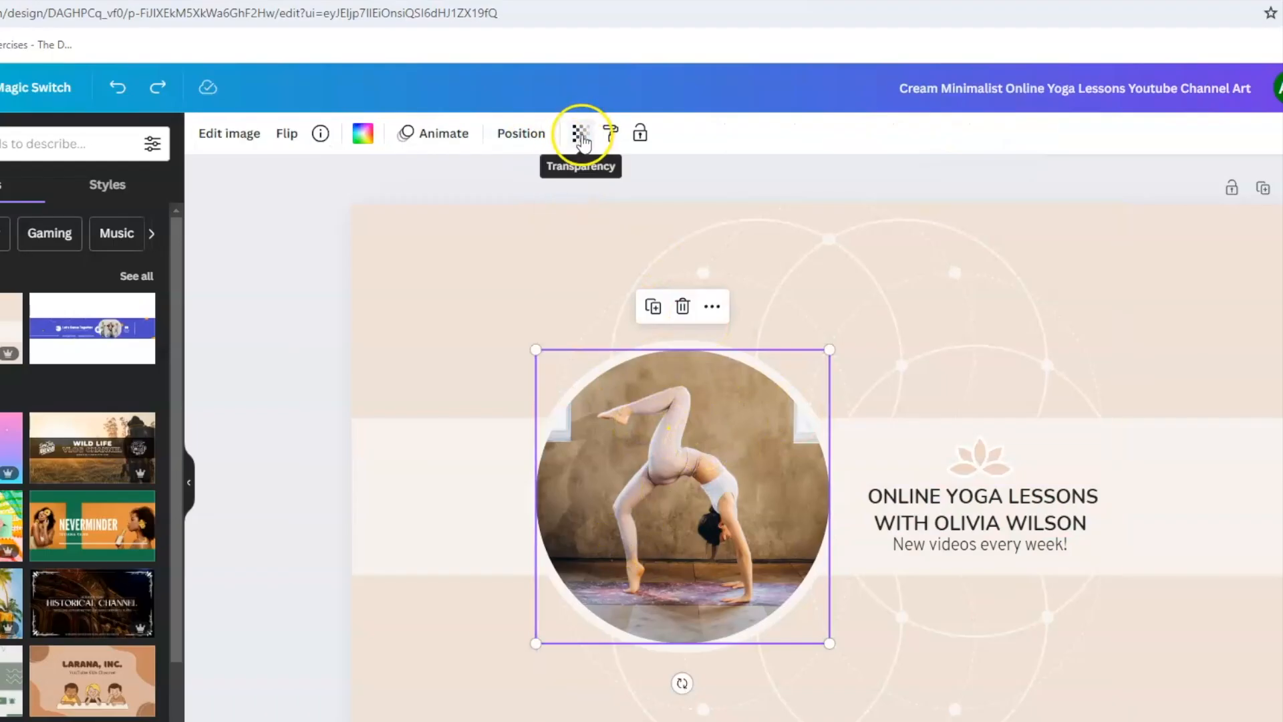
{"action": "left_click", "coordinate": [581, 135]}
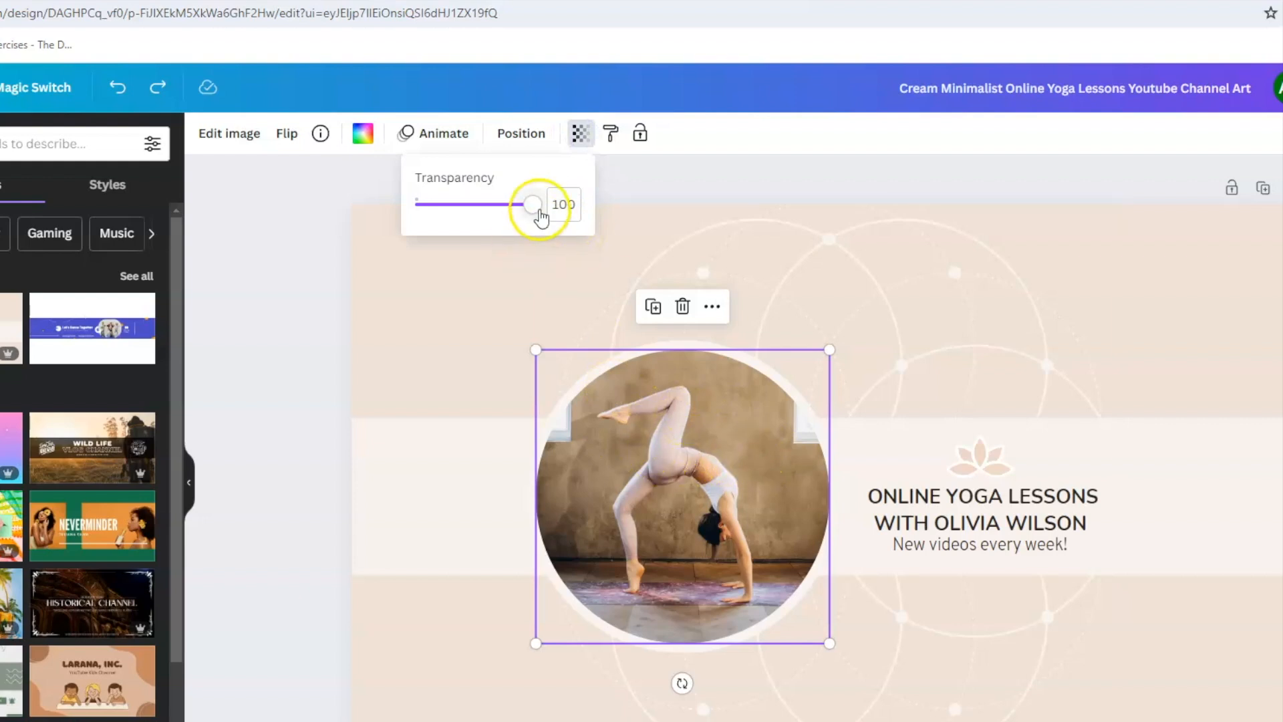
{"action": "left_click_drag", "start_coordinate": [538, 211], "coordinate": [417, 205]}
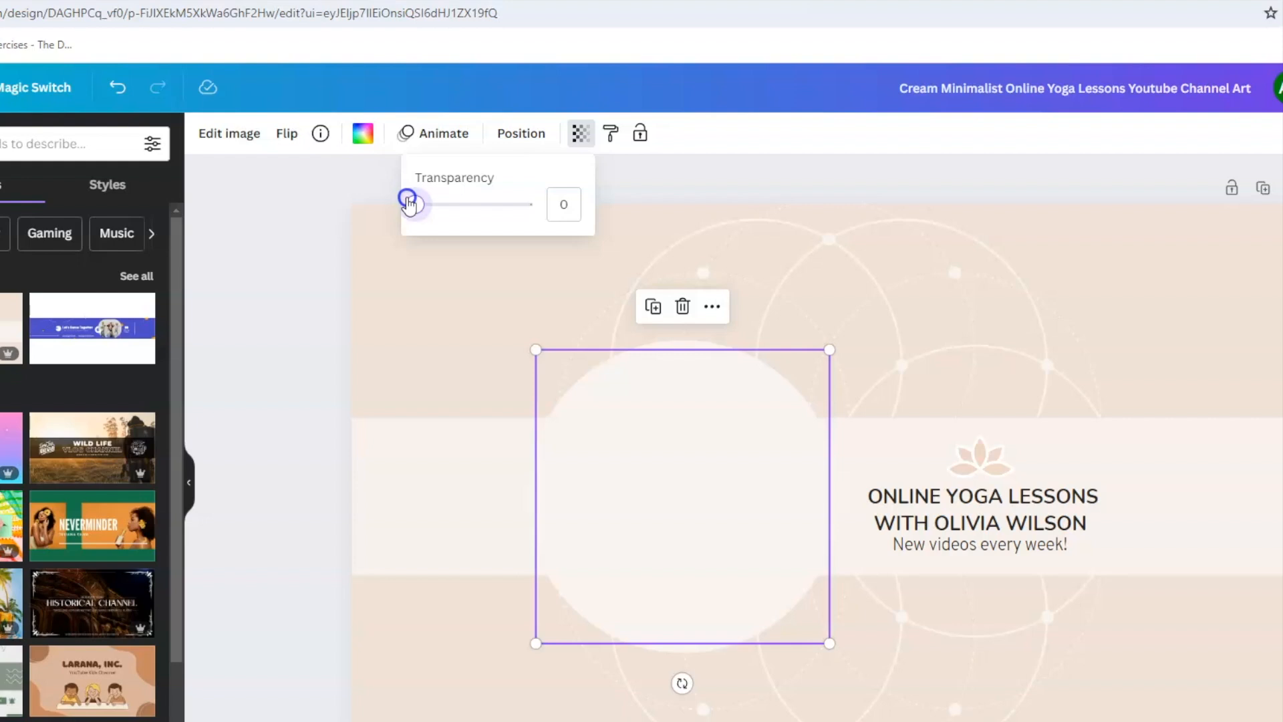
{"action": "left_click_drag", "start_coordinate": [409, 204], "coordinate": [540, 212]}
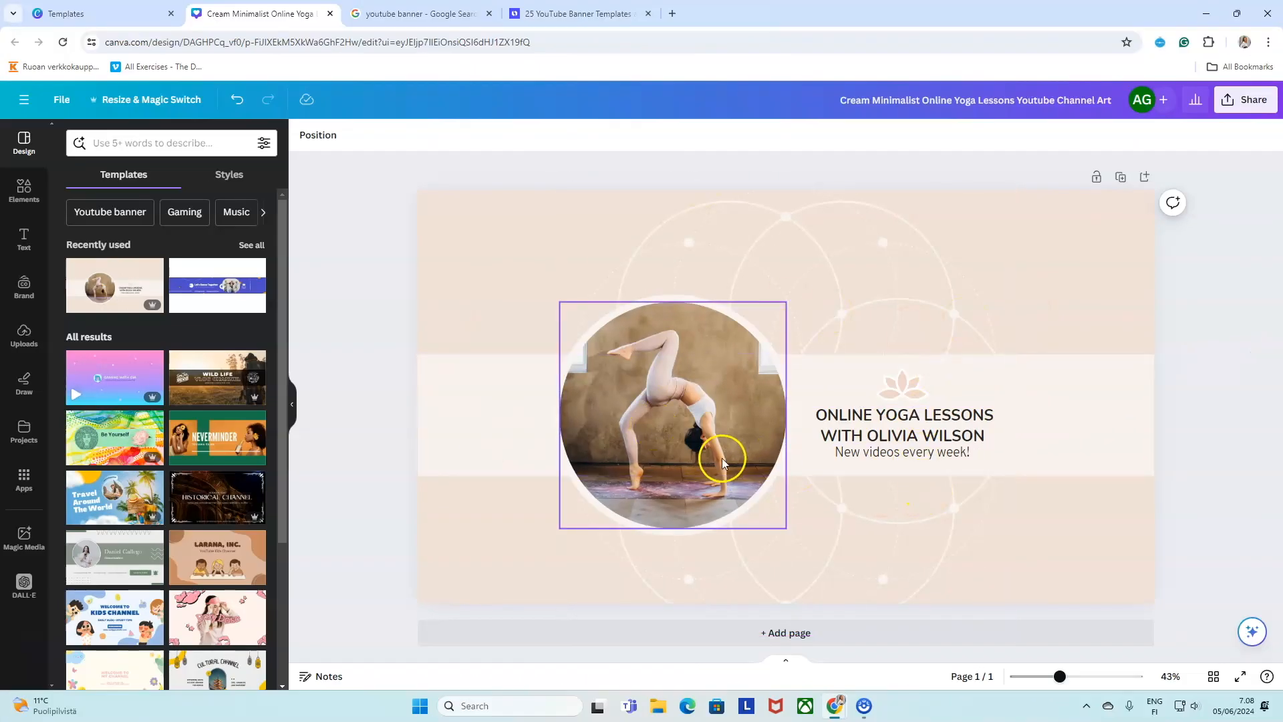
Select the page background, try yellow-pink and green-blue gradients, then pick light cyan.
{"action": "left_click", "coordinate": [506, 282]}
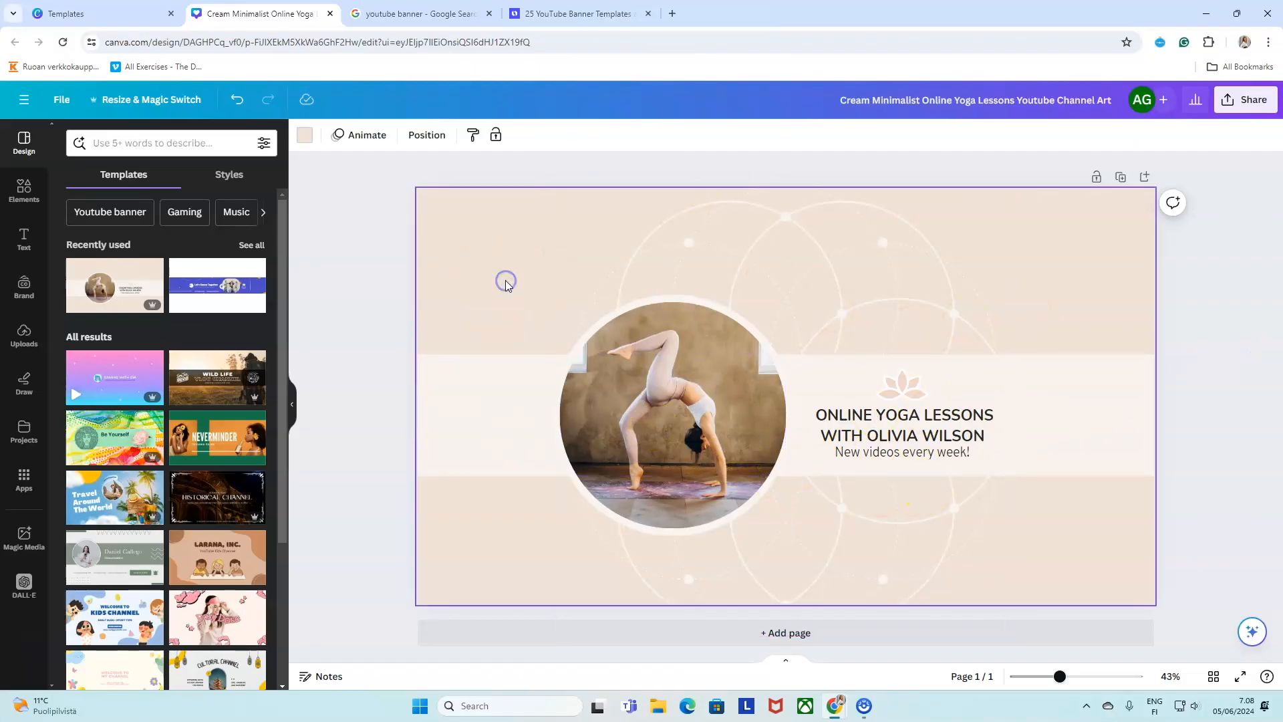
{"action": "left_click", "coordinate": [512, 398]}
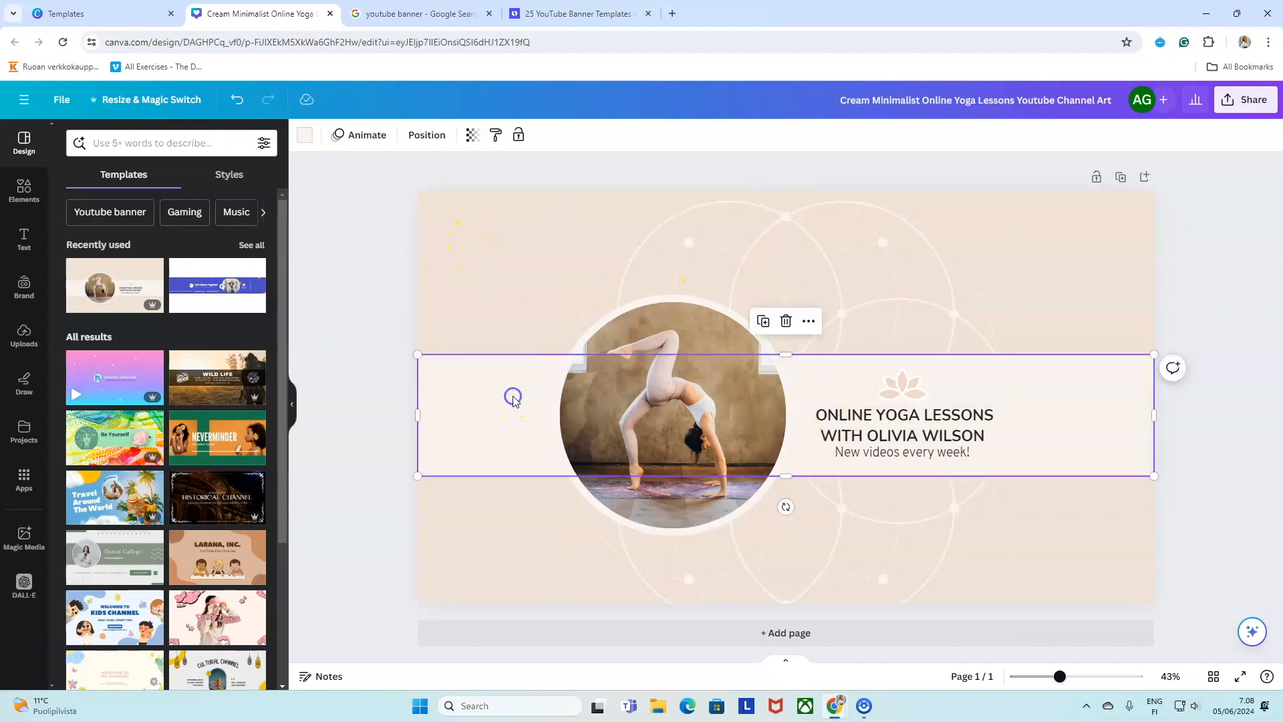
{"action": "left_click", "coordinate": [483, 238]}
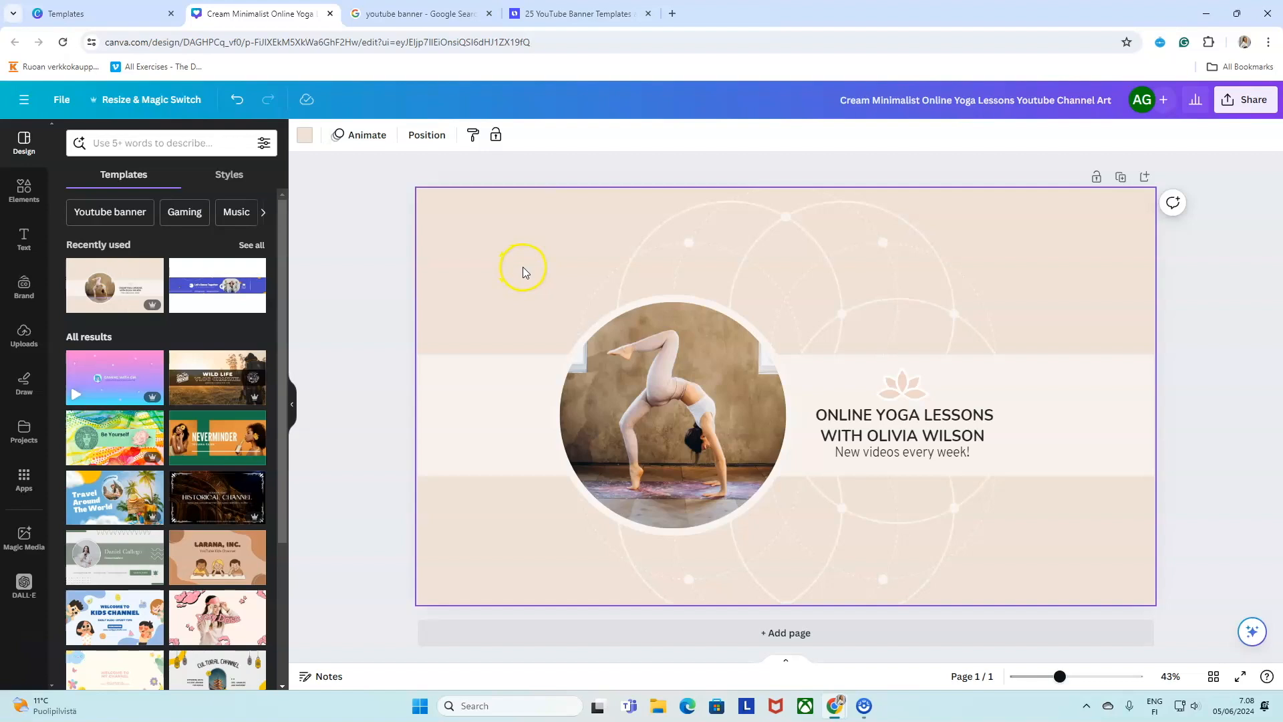
{"action": "left_click", "coordinate": [299, 140]}
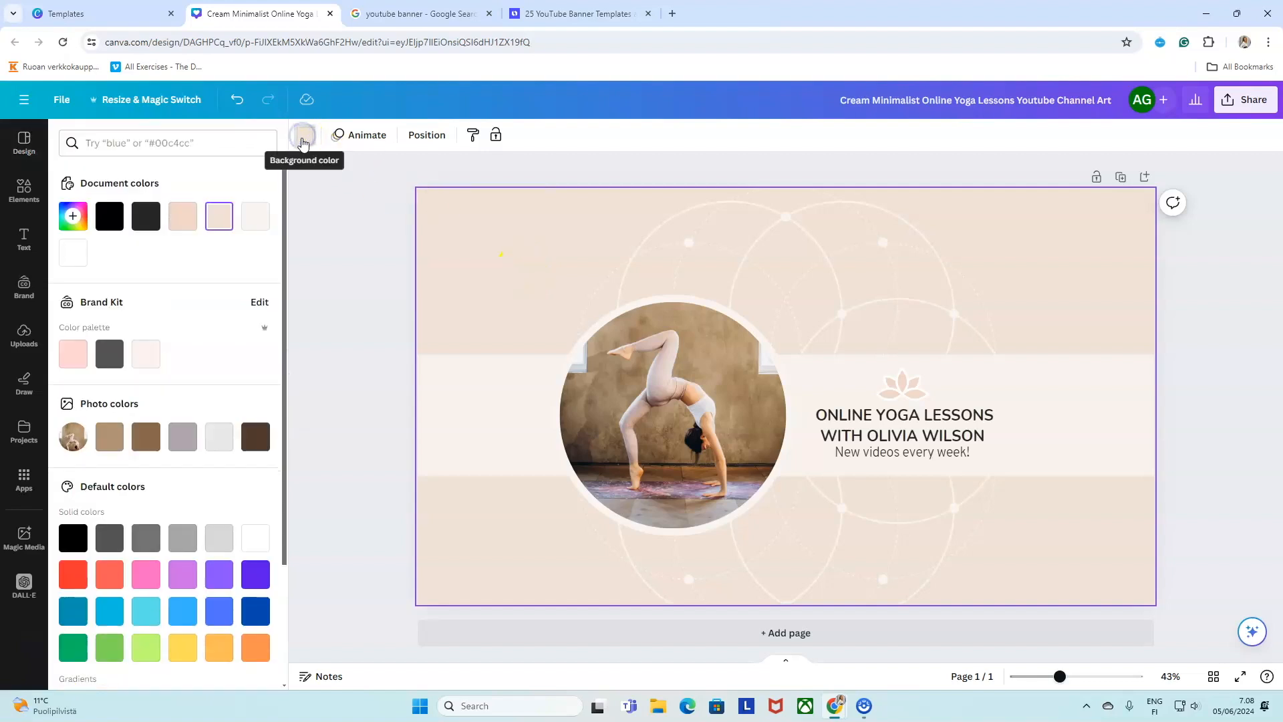
{"action": "scroll", "coordinate": [201, 355], "scroll_direction": "down", "scroll_amount": 2}
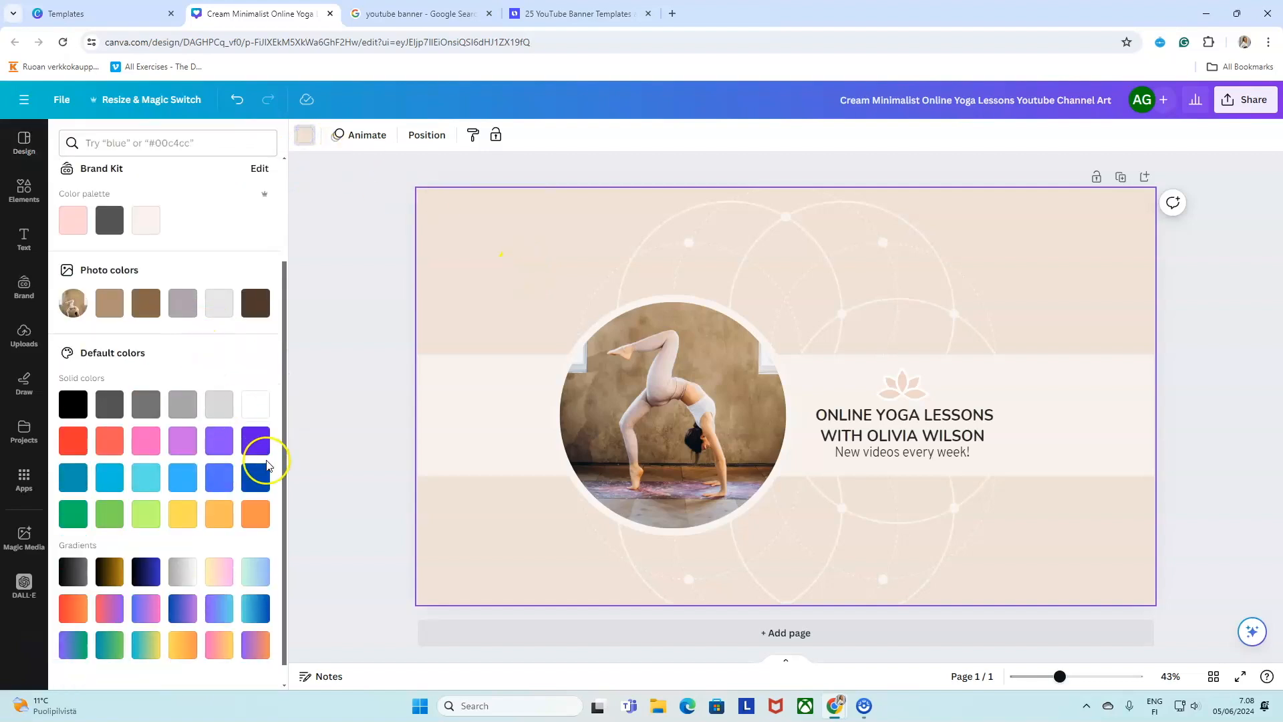
{"action": "scroll", "coordinate": [216, 547], "scroll_direction": "down", "scroll_amount": 1}
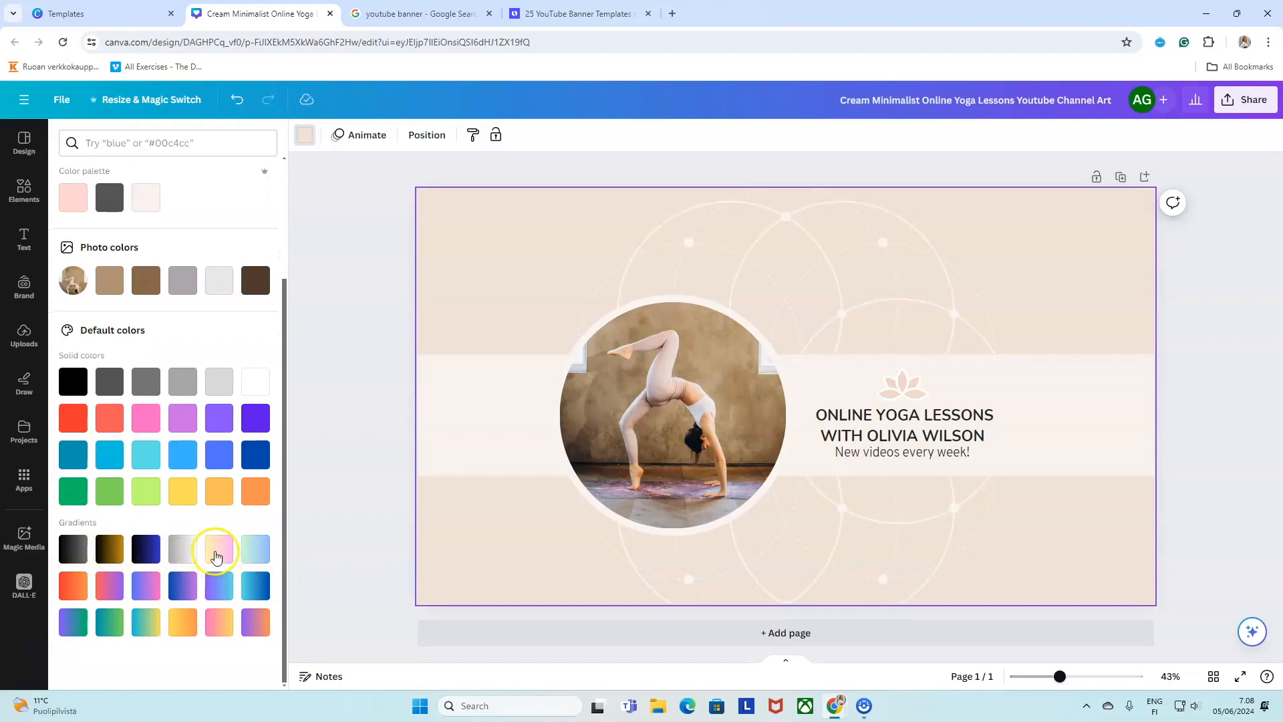
{"action": "left_click", "coordinate": [217, 551]}
{"action": "left_click", "coordinate": [252, 553]}
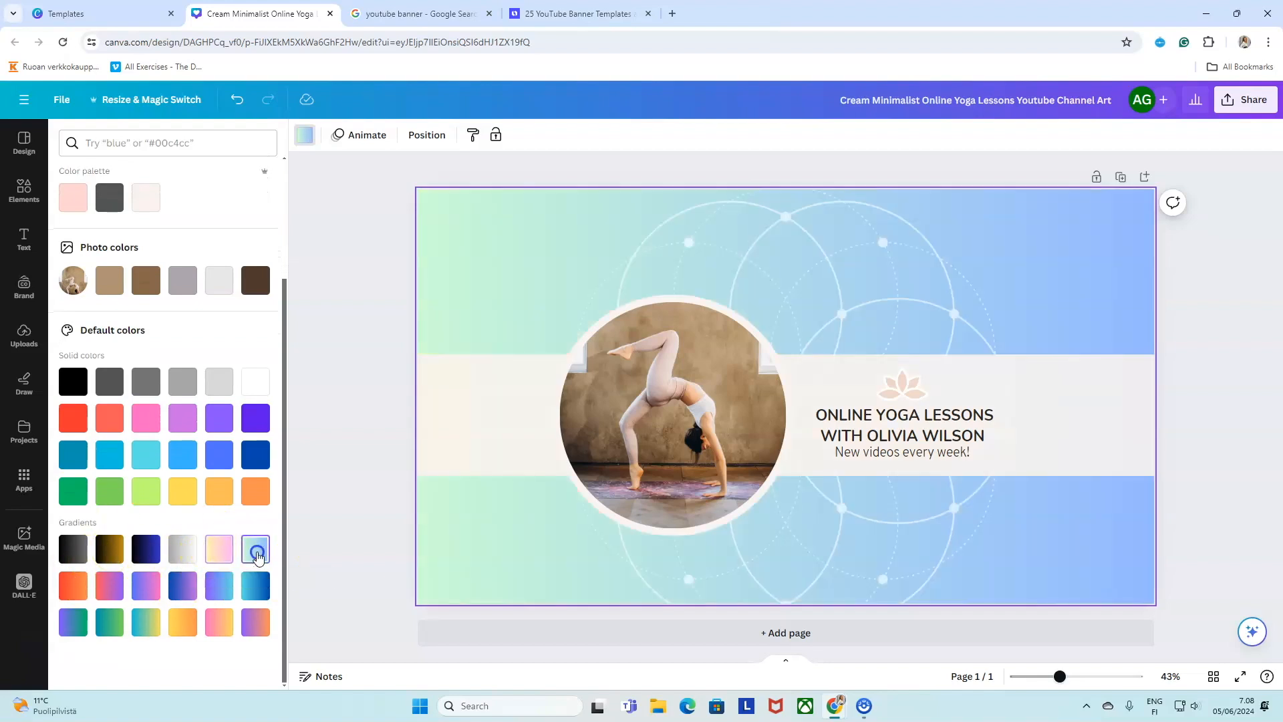
{"action": "left_click", "coordinate": [146, 459]}
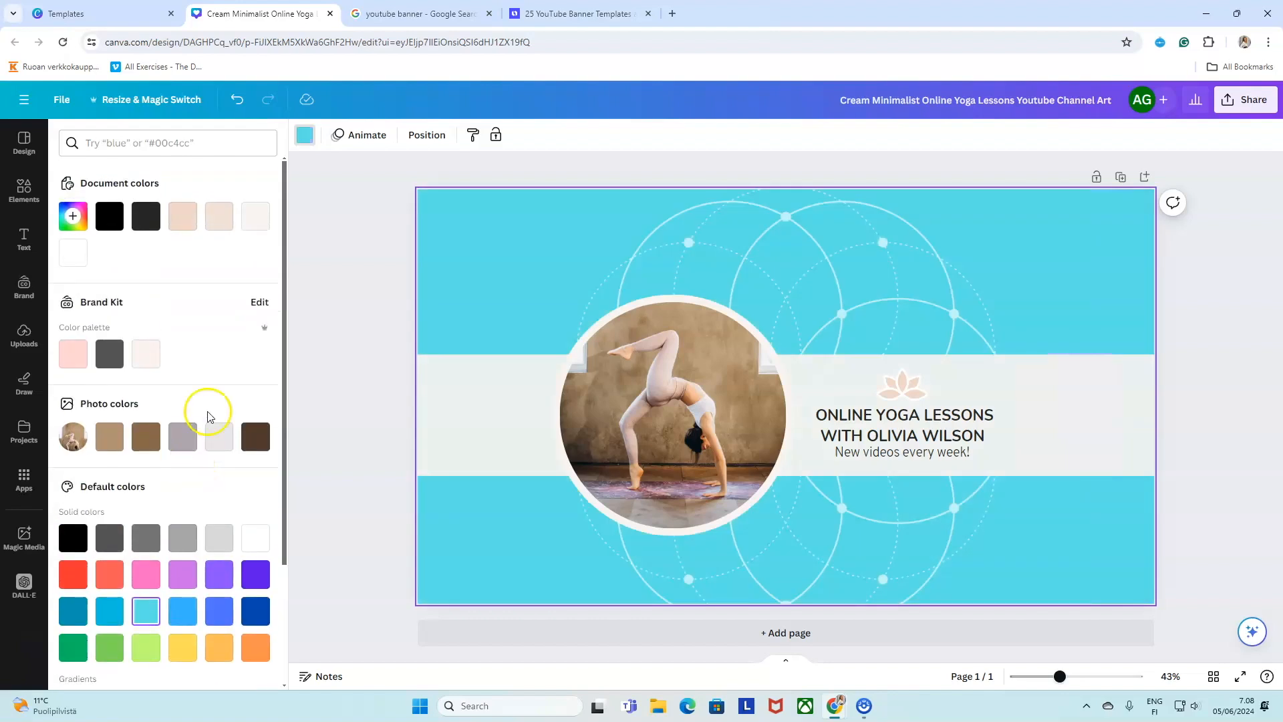
Lighten the cyan in the colour picker, briefly sample pink from the photo, then revert to teal #A0D6D8.
{"action": "left_click", "coordinate": [73, 216]}
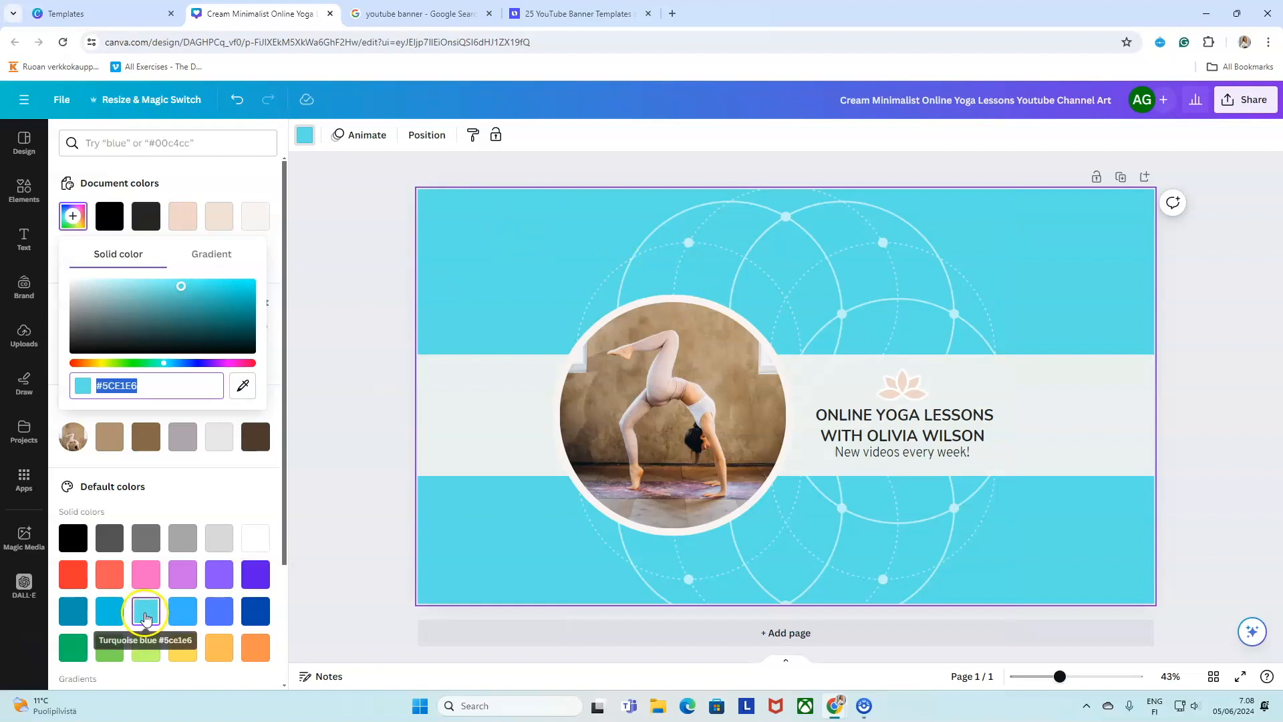
{"action": "left_click_drag", "start_coordinate": [182, 292], "coordinate": [115, 290]}
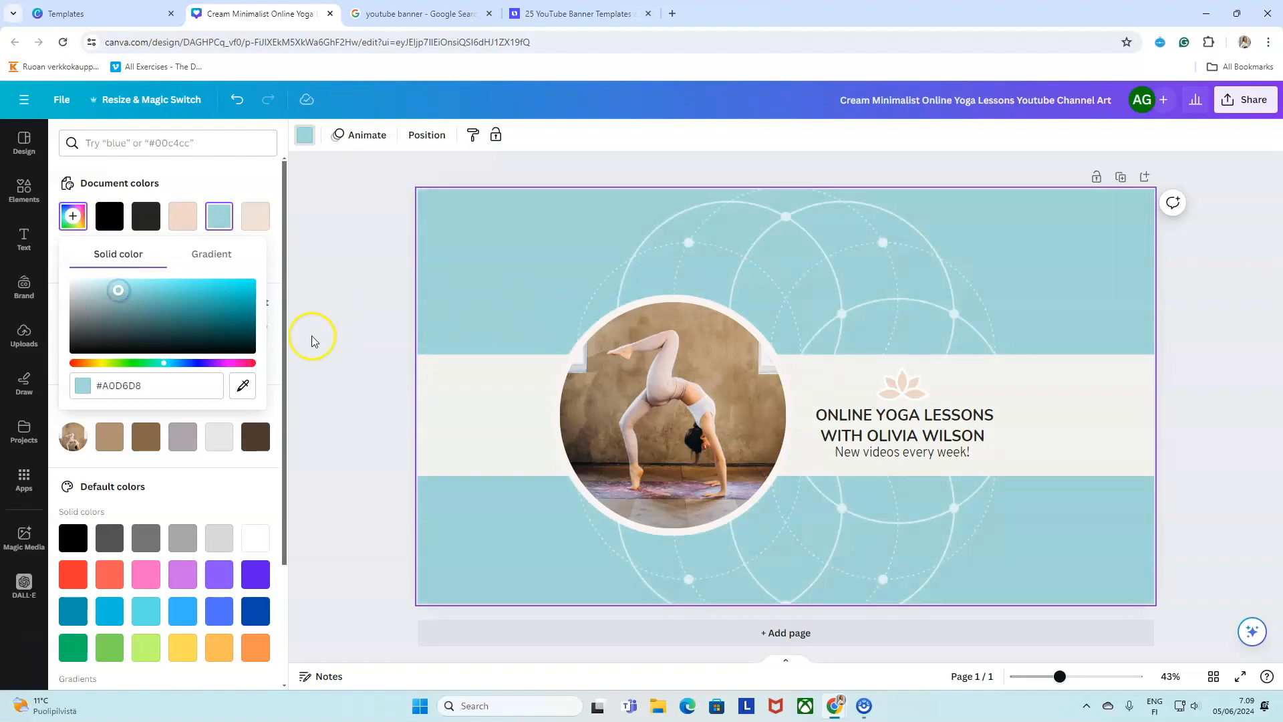
{"action": "left_click", "coordinate": [384, 404]}
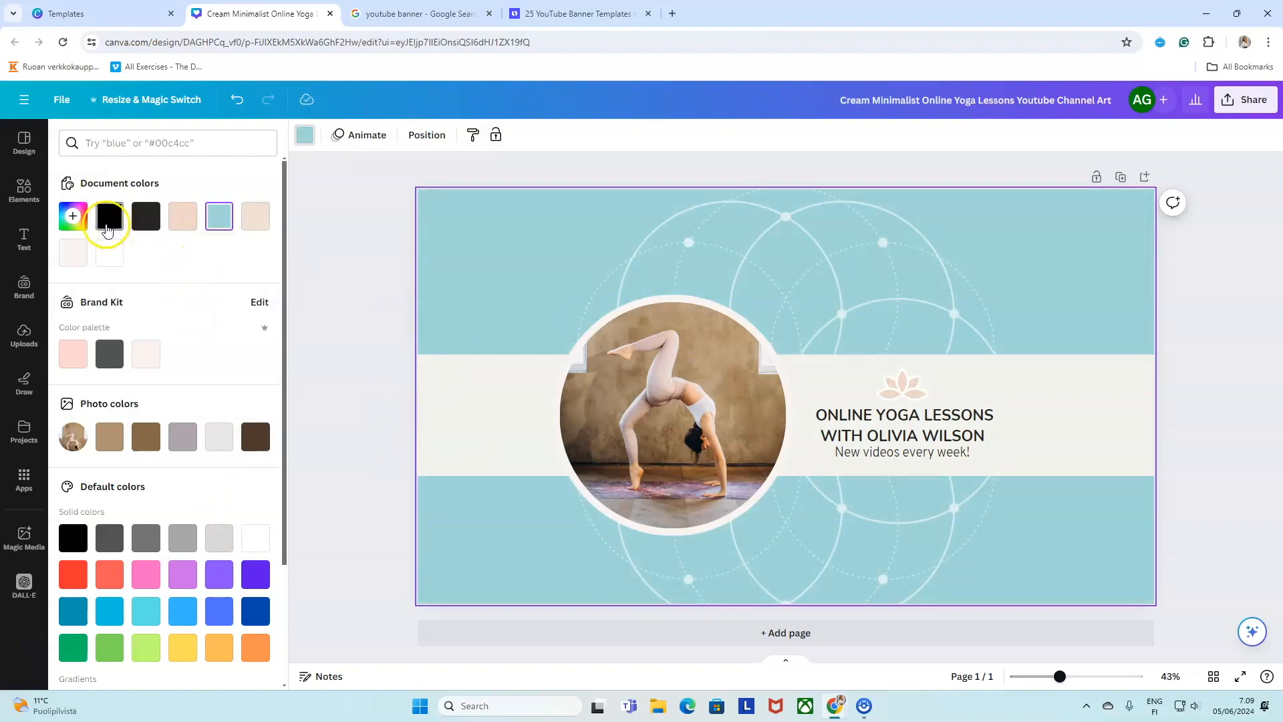
{"action": "left_click", "coordinate": [72, 216]}
{"action": "left_click", "coordinate": [242, 388]}
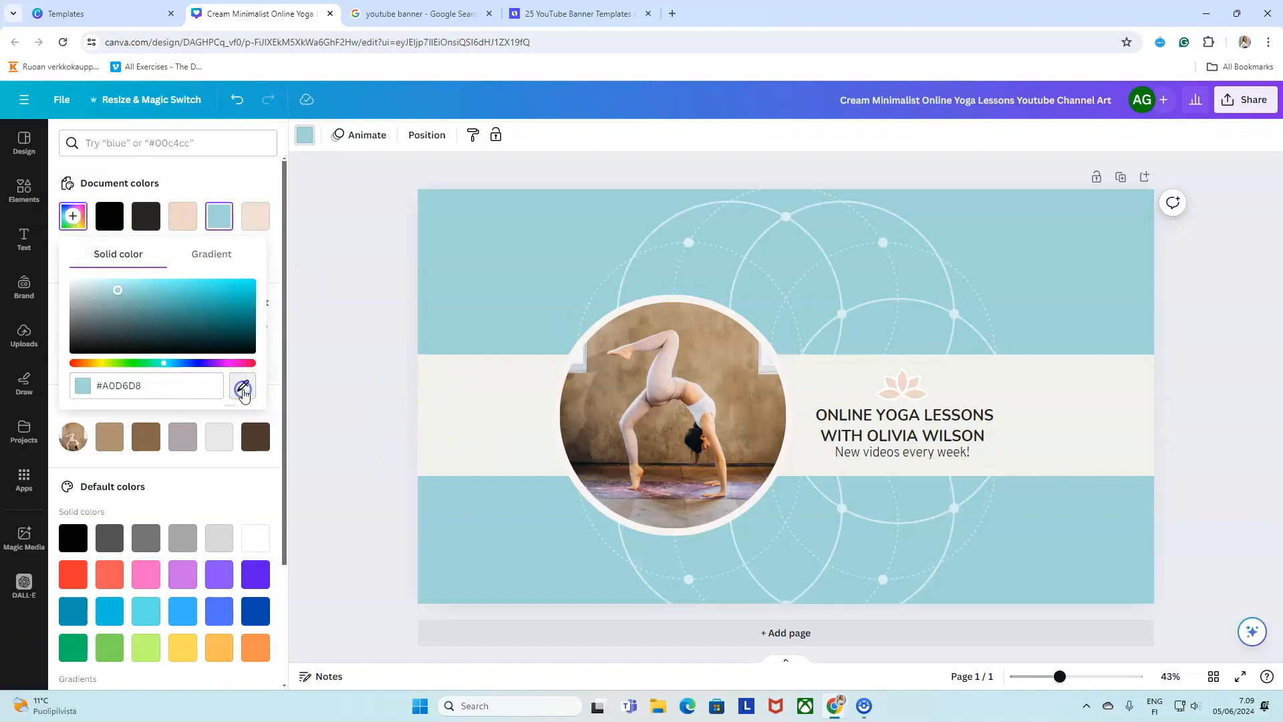
{"action": "left_click", "coordinate": [661, 379]}
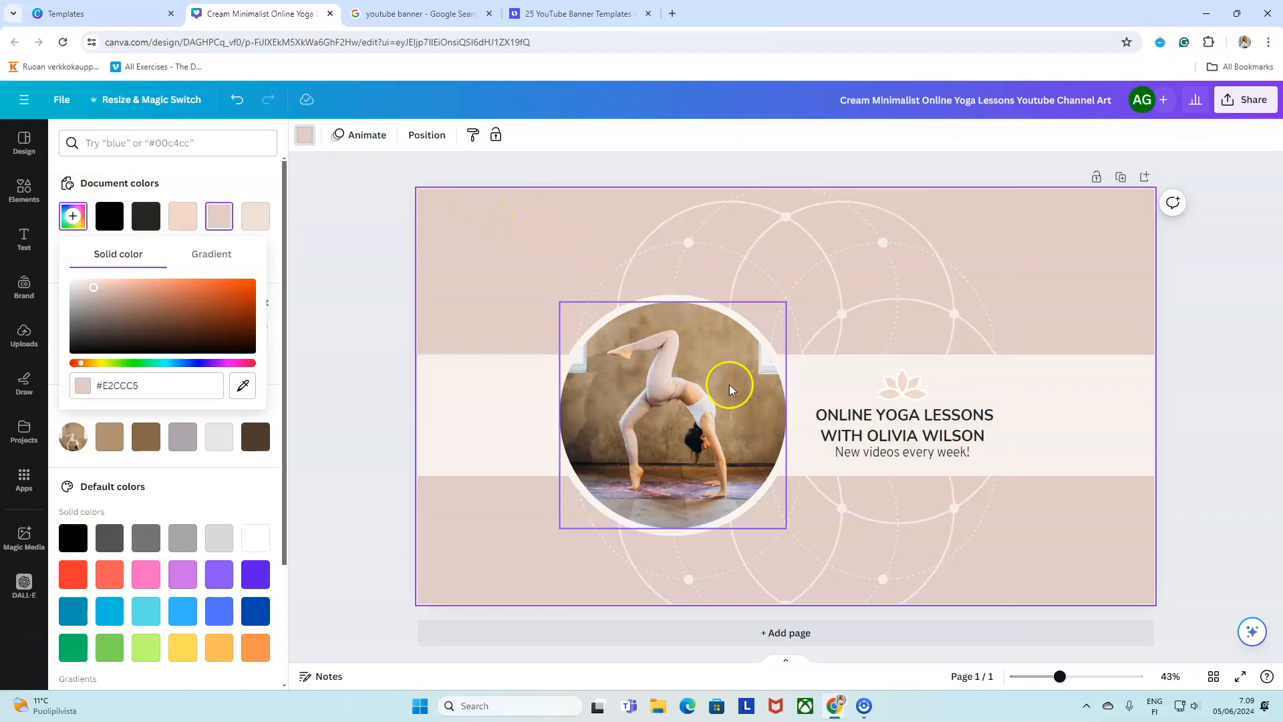
{"action": "left_click", "coordinate": [336, 220]}
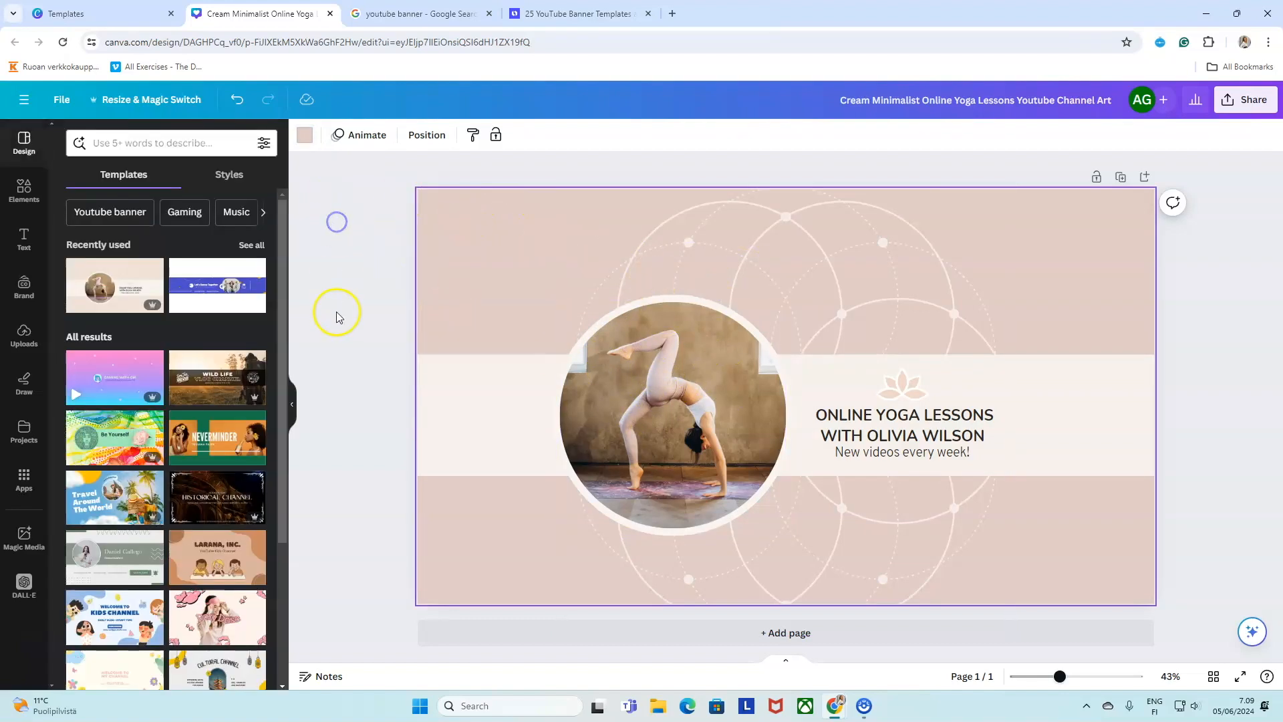
{"action": "key", "text": "ctrl+z"}
{"action": "left_click", "coordinate": [303, 136]}
{"action": "scroll", "coordinate": [284, 442], "scroll_direction": "down", "scroll_amount": 3}
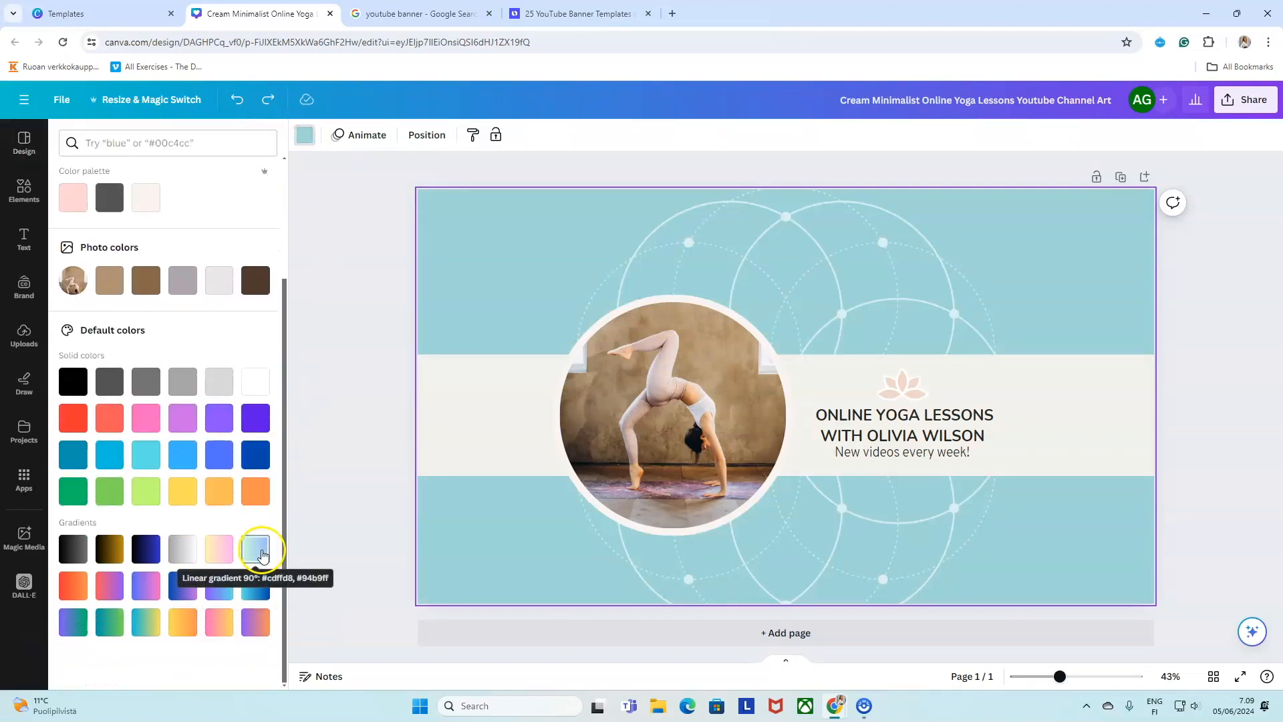
Turn the teal background into a gradient, trying several directions before settling on left-to-right.
{"action": "scroll", "coordinate": [278, 394], "scroll_direction": "up", "scroll_amount": 5}
{"action": "left_click", "coordinate": [187, 217]}
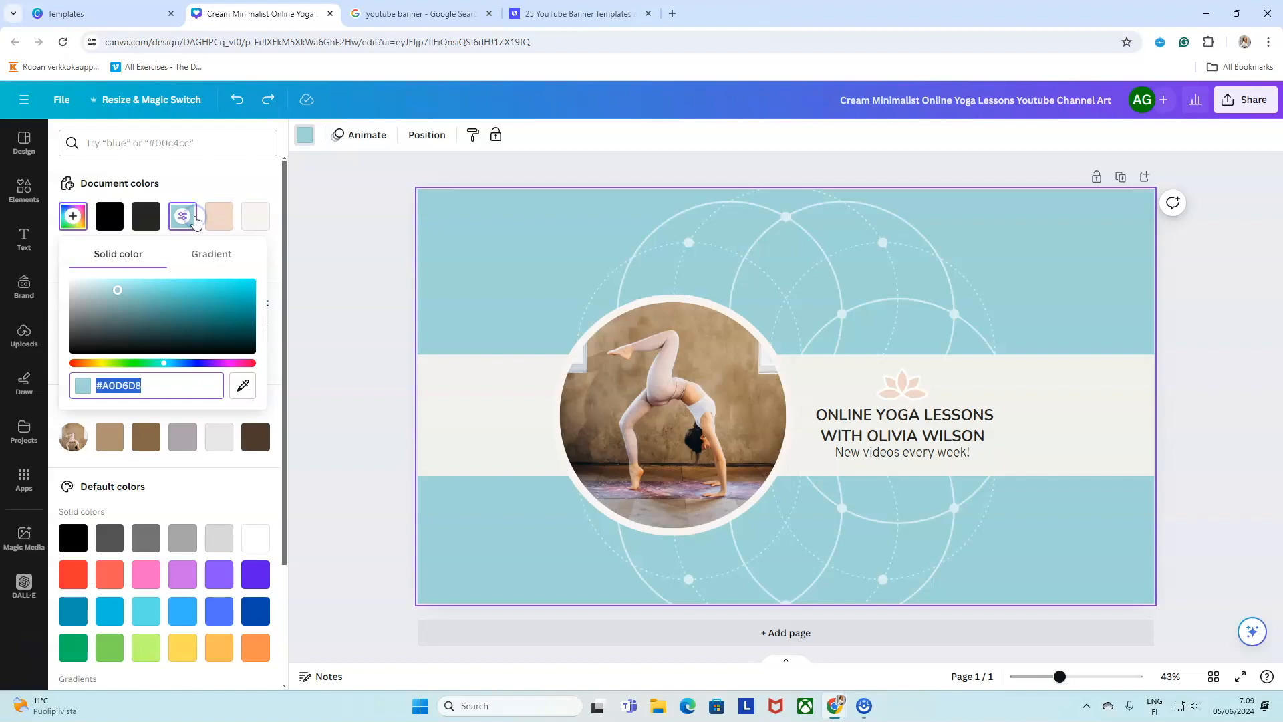
{"action": "left_click", "coordinate": [221, 255]}
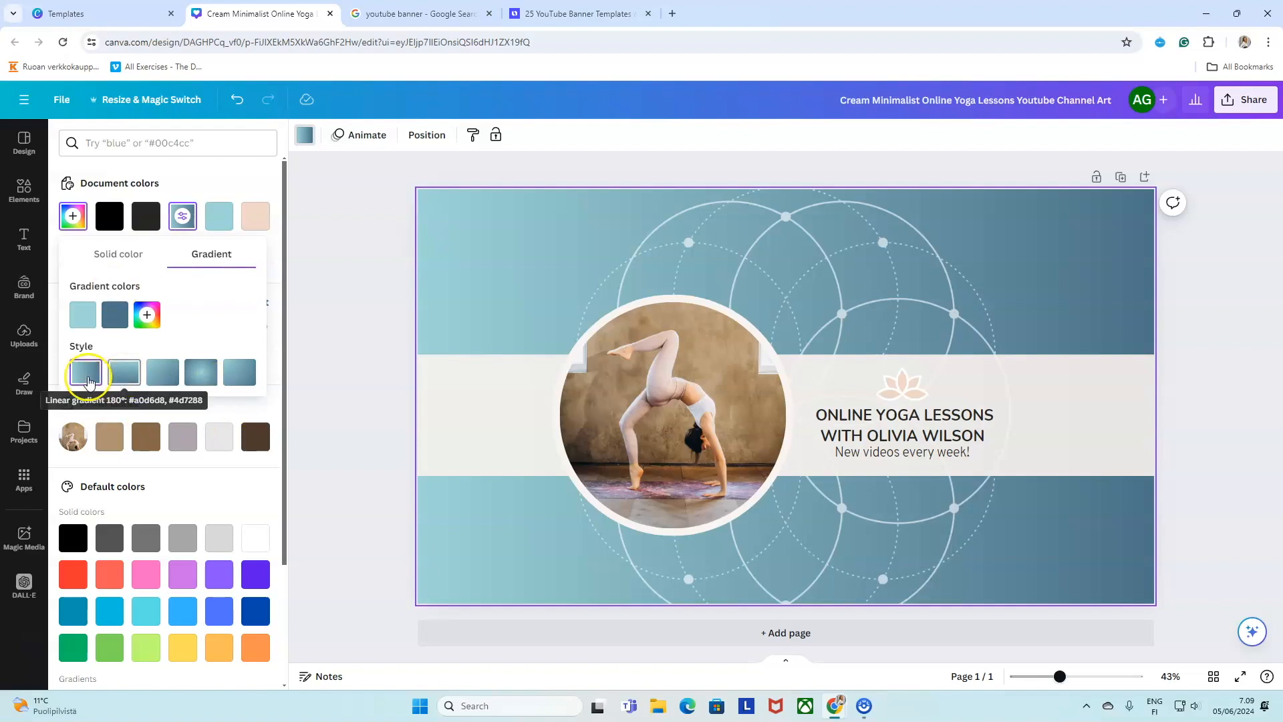
{"action": "left_click", "coordinate": [124, 372]}
{"action": "left_click", "coordinate": [161, 372]}
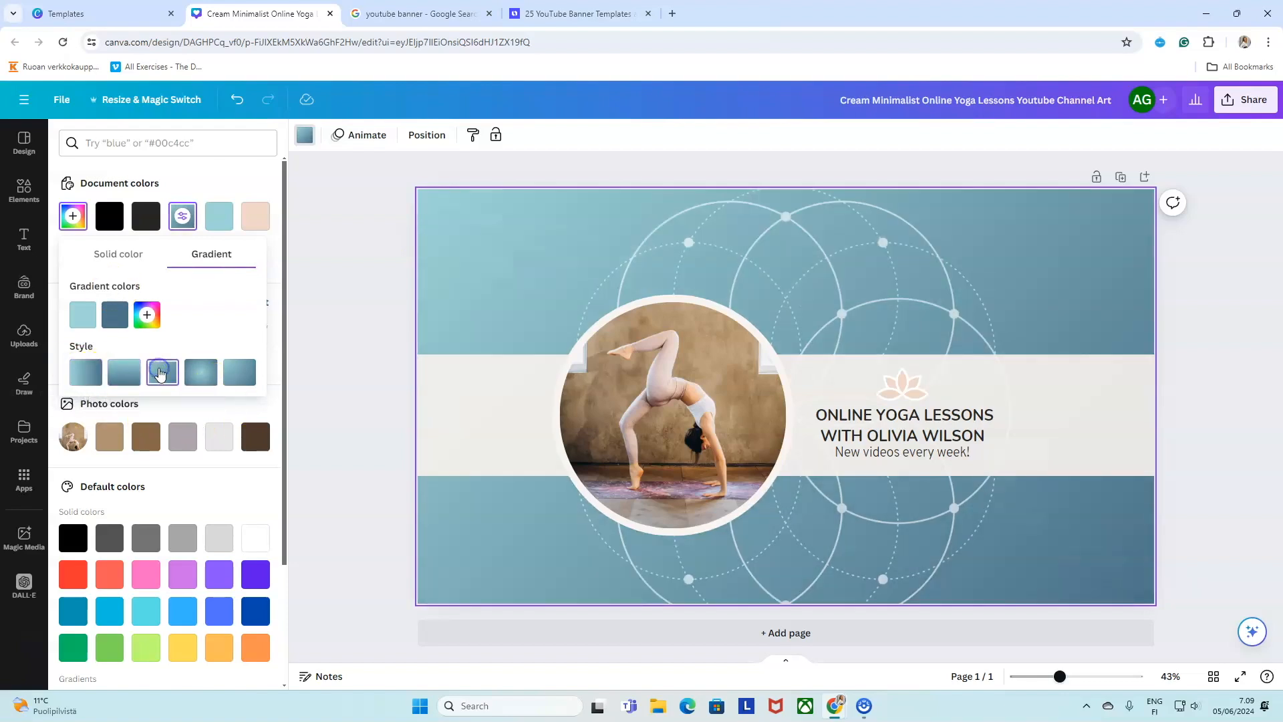
{"action": "left_click", "coordinate": [200, 372]}
{"action": "left_click", "coordinate": [253, 376]}
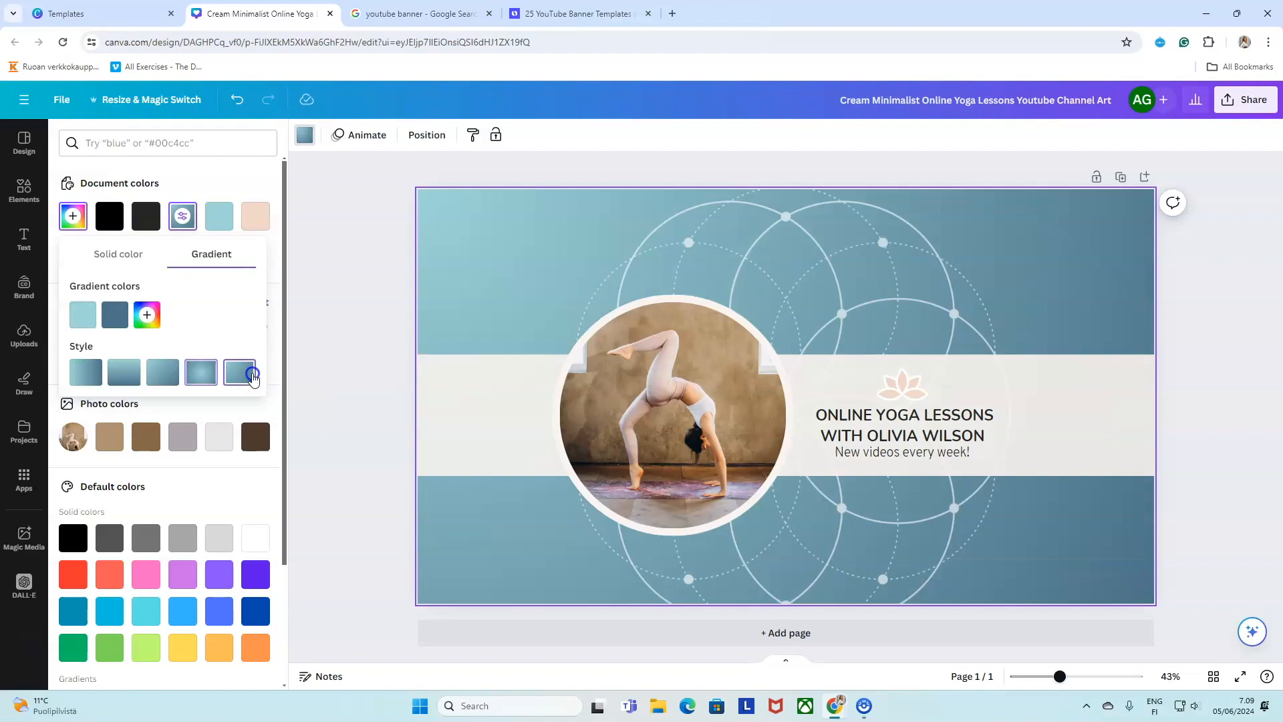
{"action": "left_click", "coordinate": [166, 378]}
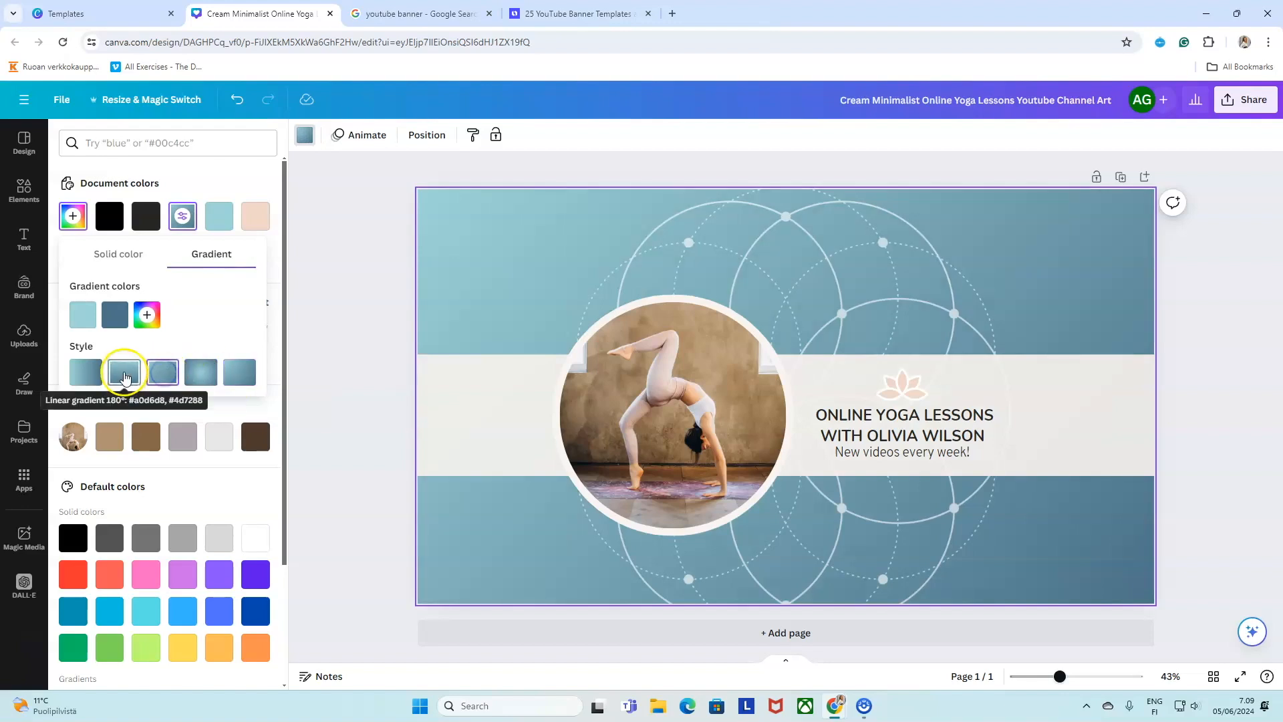
{"action": "left_click", "coordinate": [124, 376]}
{"action": "left_click", "coordinate": [78, 380]}
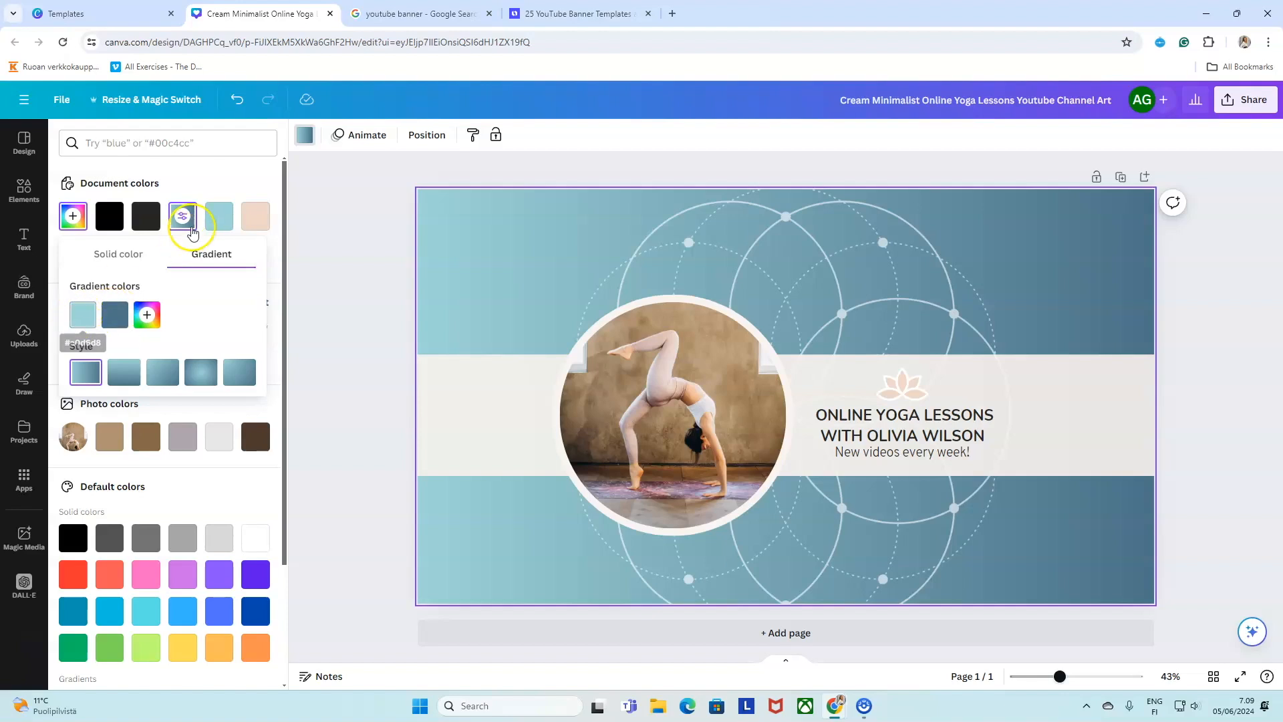
Make the gradient's second colour a semi-transparent, almost white pale blue.
{"action": "left_click", "coordinate": [116, 321]}
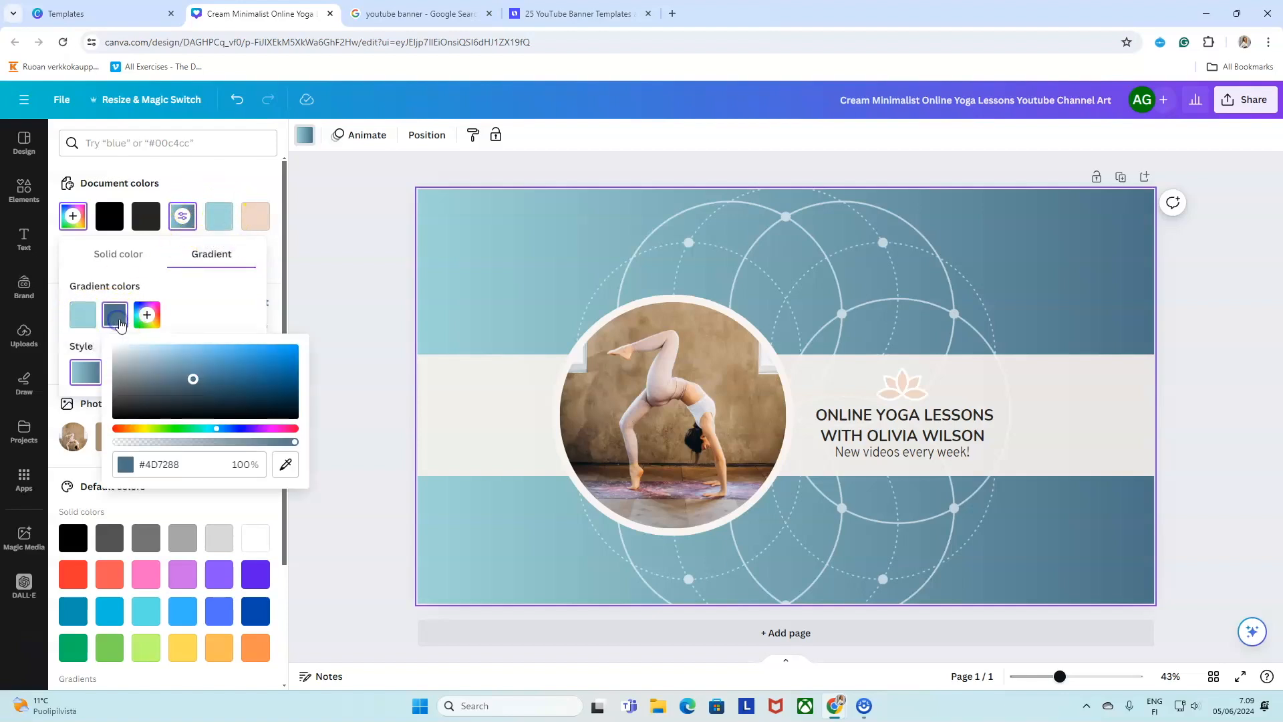
{"action": "left_click_drag", "start_coordinate": [292, 443], "coordinate": [194, 441]}
{"action": "left_click_drag", "start_coordinate": [193, 378], "coordinate": [119, 348]}
{"action": "left_click", "coordinate": [356, 216]}
{"action": "left_click", "coordinate": [495, 225]}
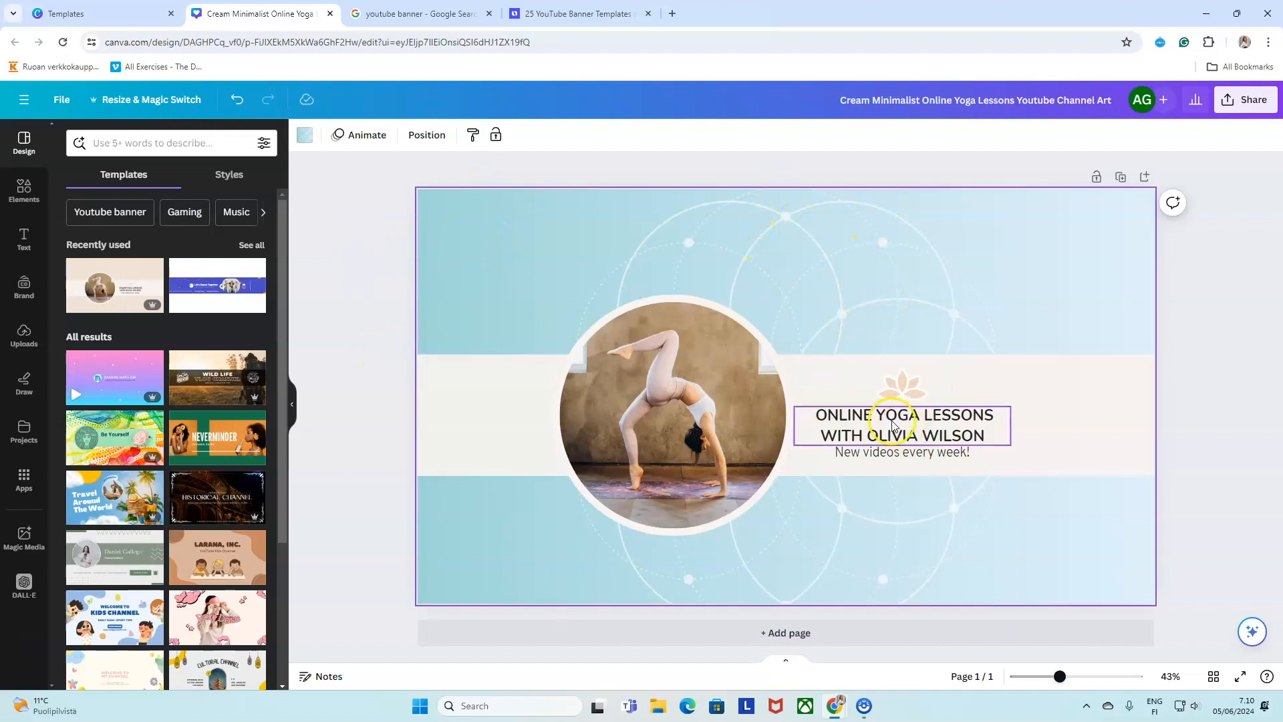
Retype the title as DAILY YOGA and set its font size to 60.
{"action": "left_click", "coordinate": [892, 425]}
{"action": "double_click", "coordinate": [893, 425]}
{"action": "type", "text": "DAILY YOGA"}
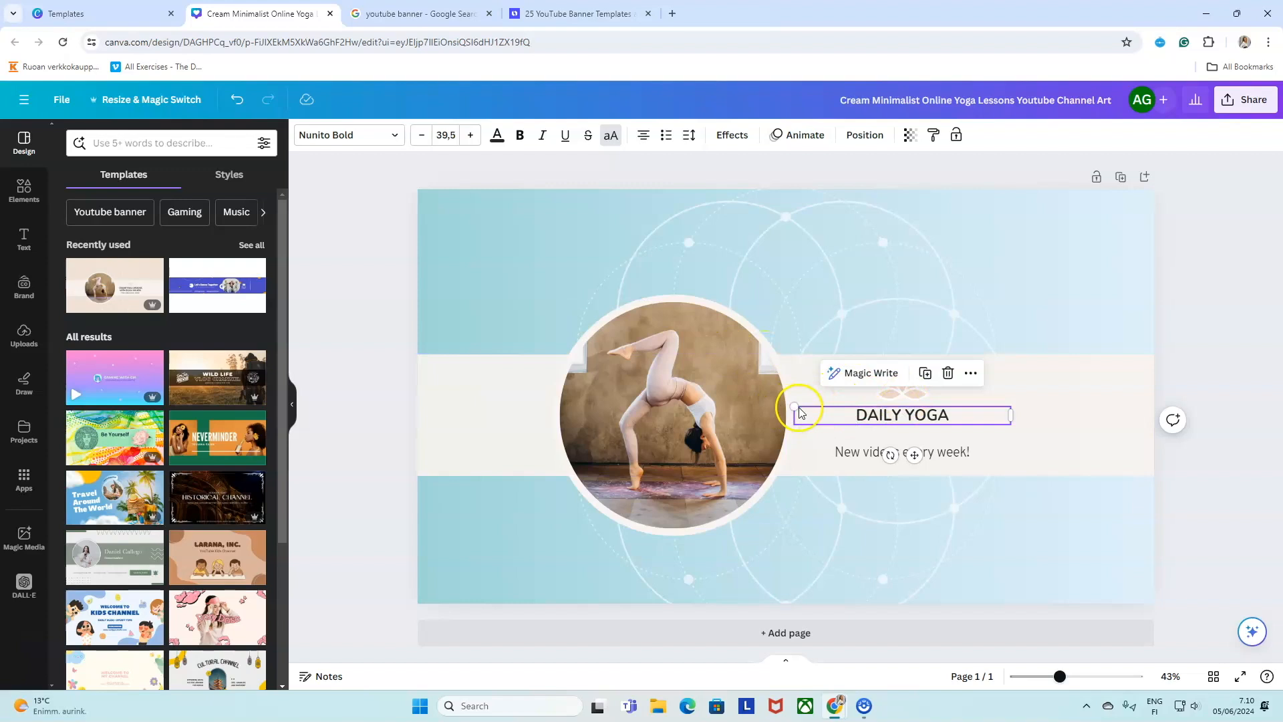
{"action": "left_click_drag", "start_coordinate": [795, 405], "coordinate": [730, 349]}
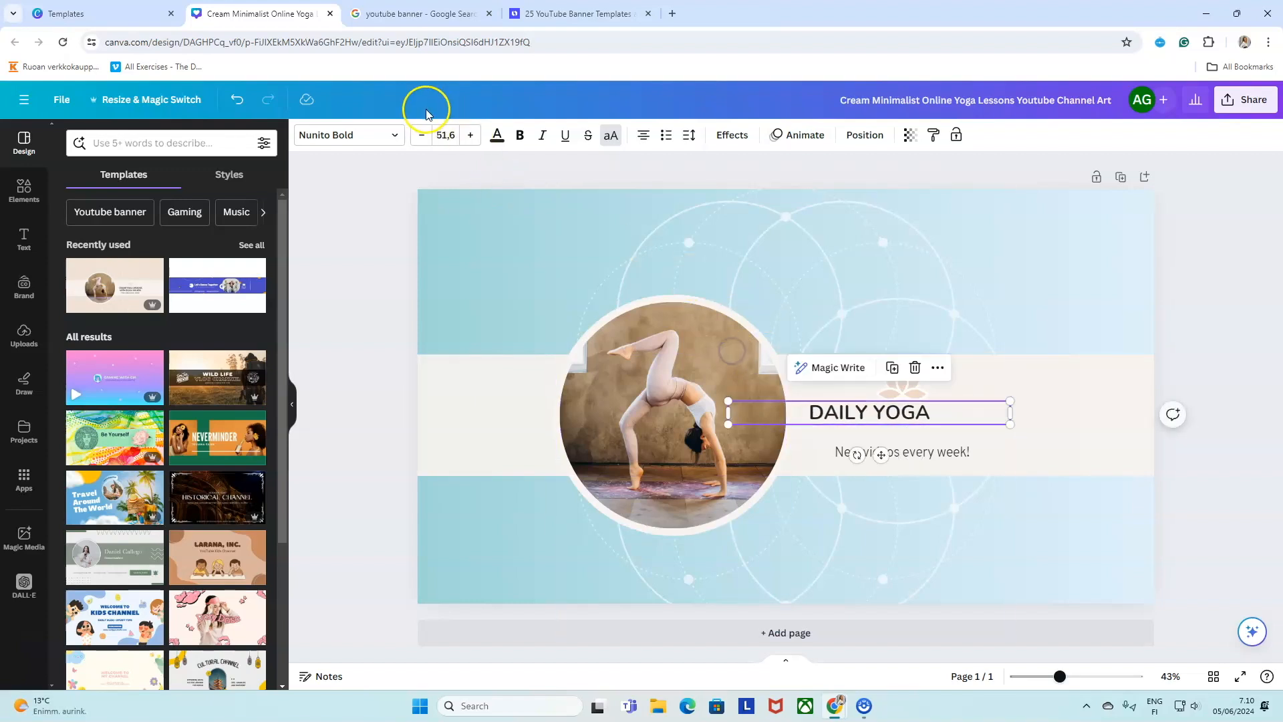
{"action": "left_click_drag", "start_coordinate": [471, 136], "coordinate": [471, 137]}
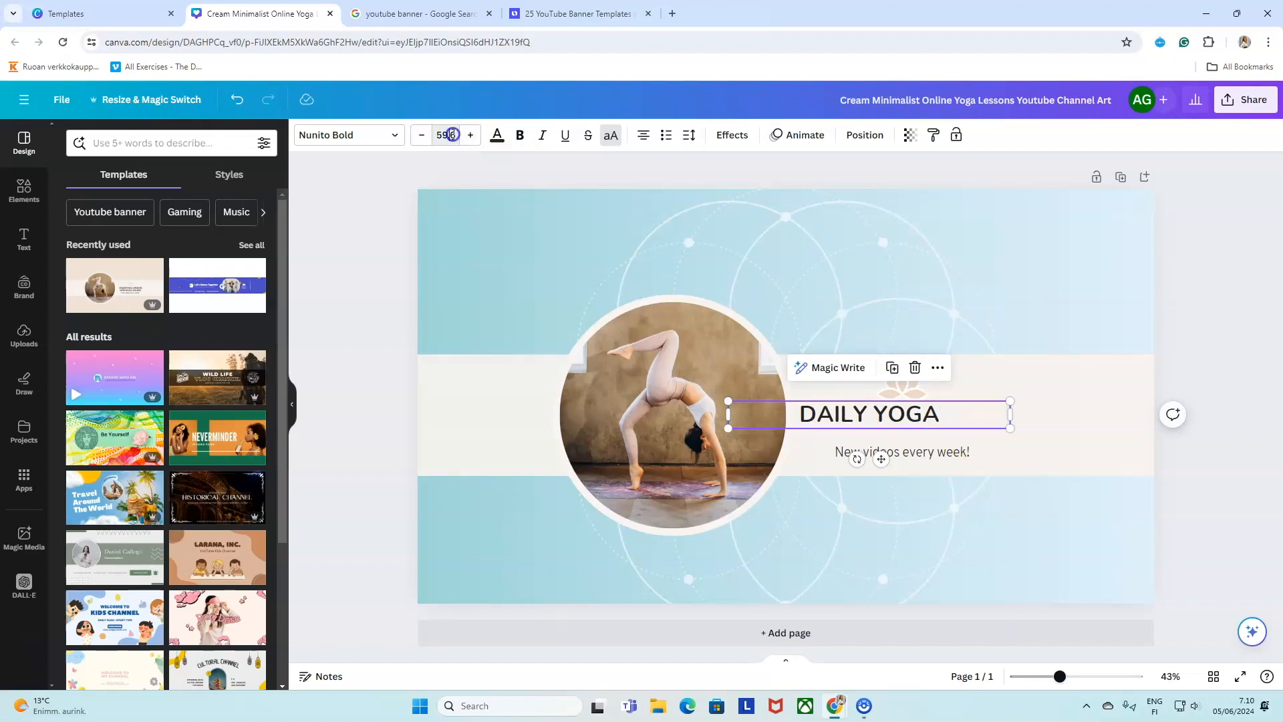
{"action": "left_click", "coordinate": [452, 135]}
{"action": "type", "text": "60"}
{"action": "key", "text": "Return"}
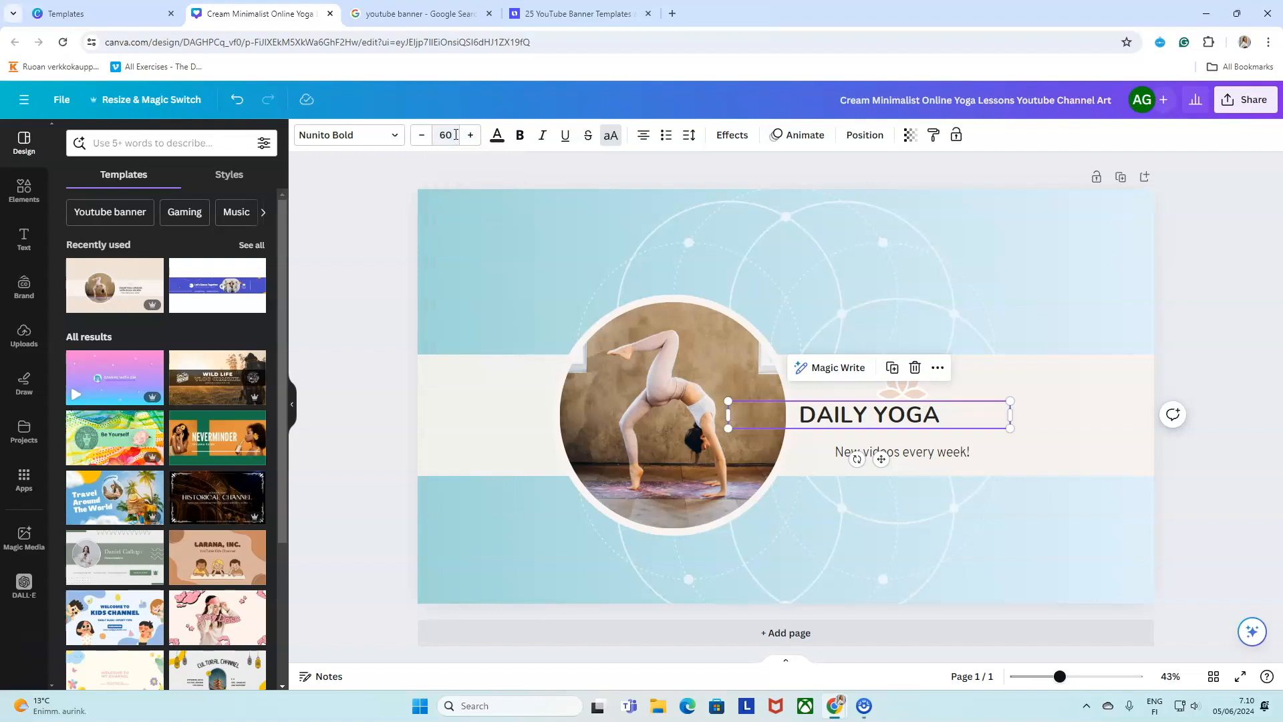
Position DAILY YOGA centred above the subtitle, trying a rotation and undoing it.
{"action": "left_click_drag", "start_coordinate": [882, 411], "coordinate": [905, 378]}
{"action": "left_click", "coordinate": [845, 413]}
{"action": "left_click_drag", "start_coordinate": [848, 417], "coordinate": [846, 412]}
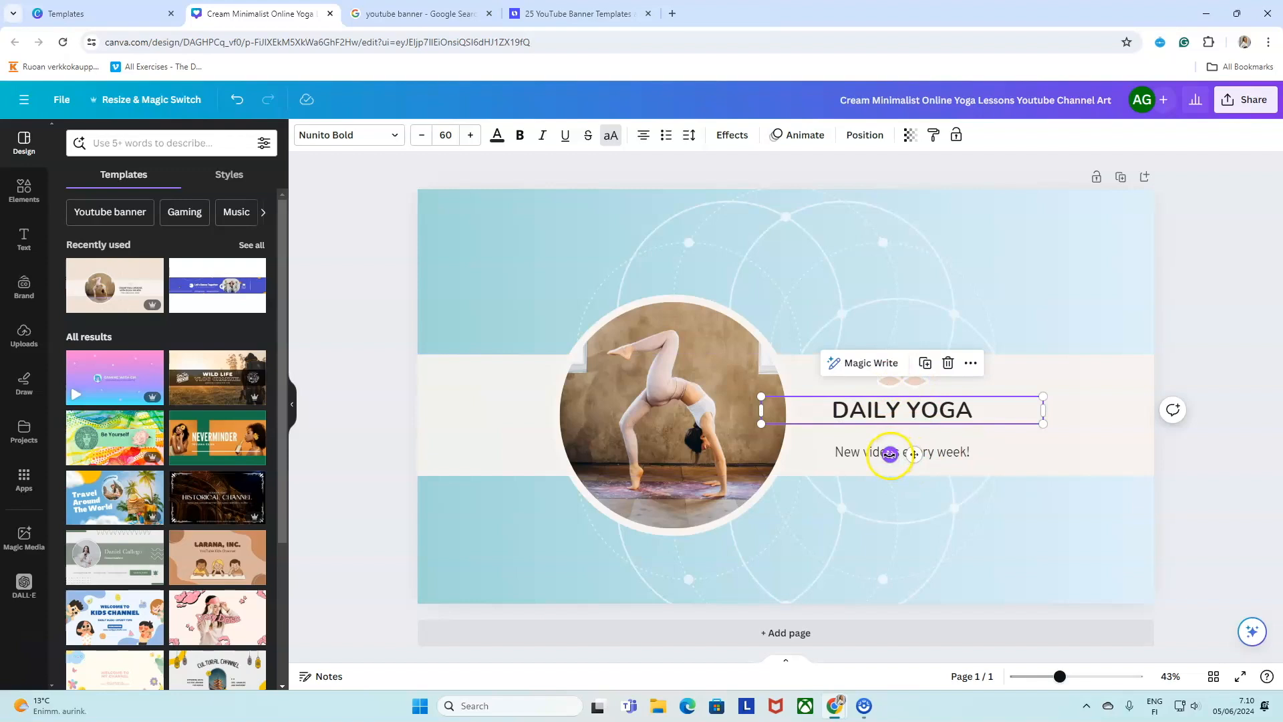
{"action": "left_click_drag", "start_coordinate": [890, 454], "coordinate": [820, 438]}
{"action": "key", "text": "ctrl+z"}
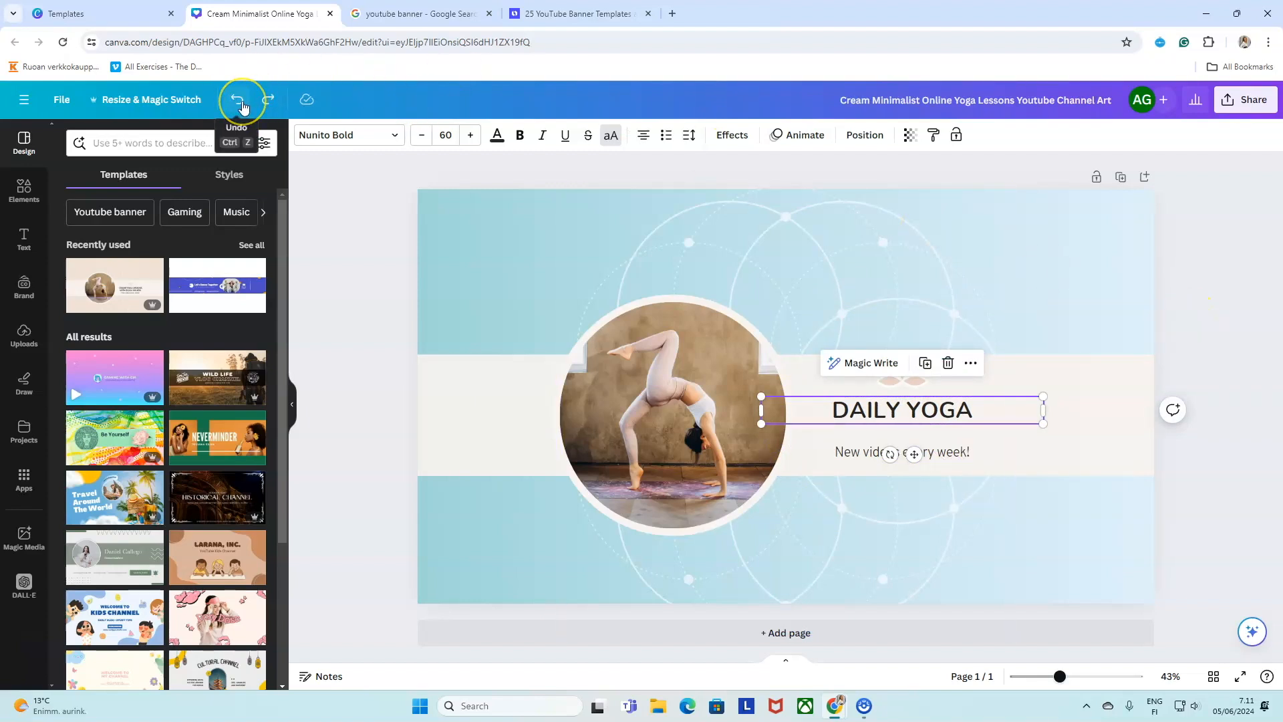
{"action": "left_click", "coordinate": [267, 103]}
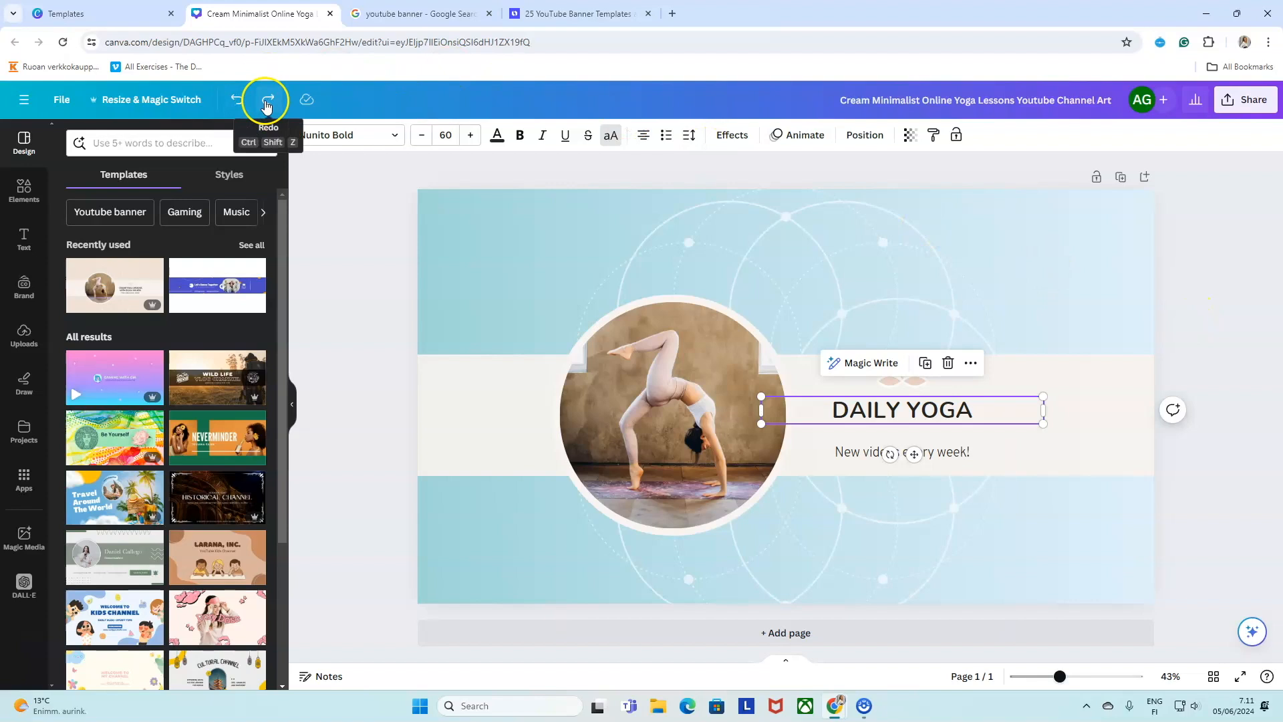
{"action": "left_click", "coordinate": [235, 100]}
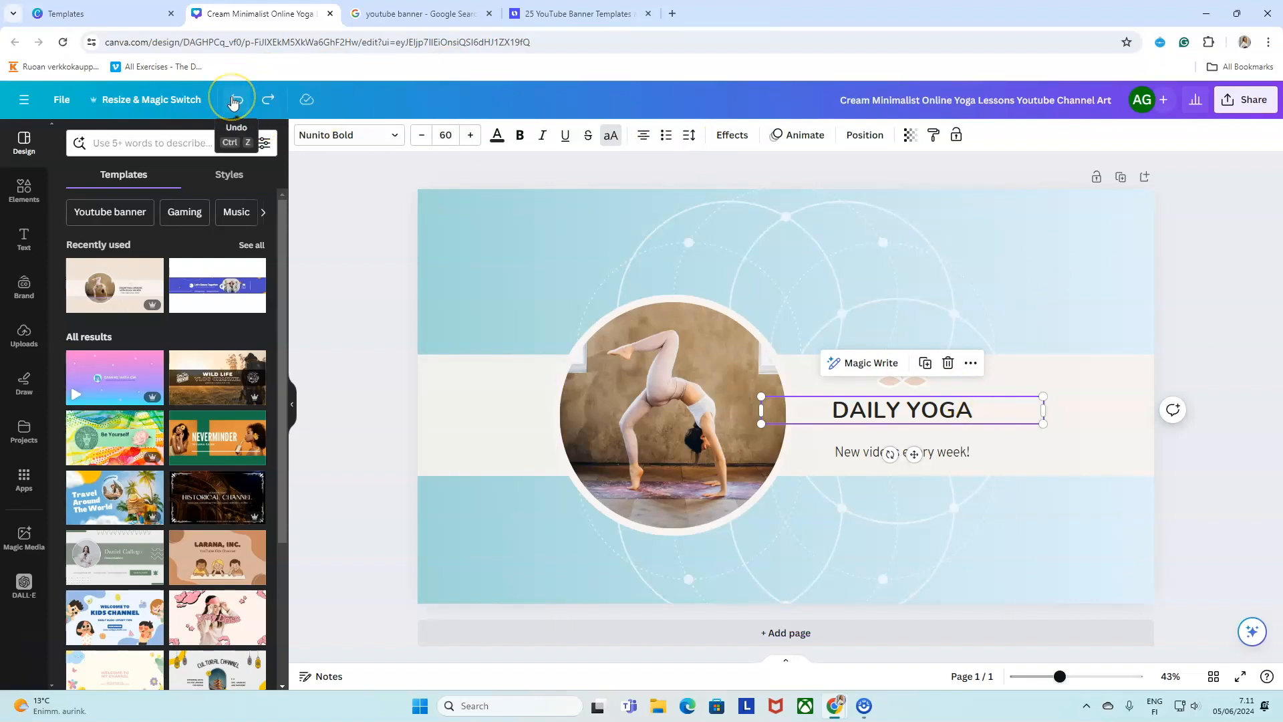
{"action": "left_click", "coordinate": [262, 101]}
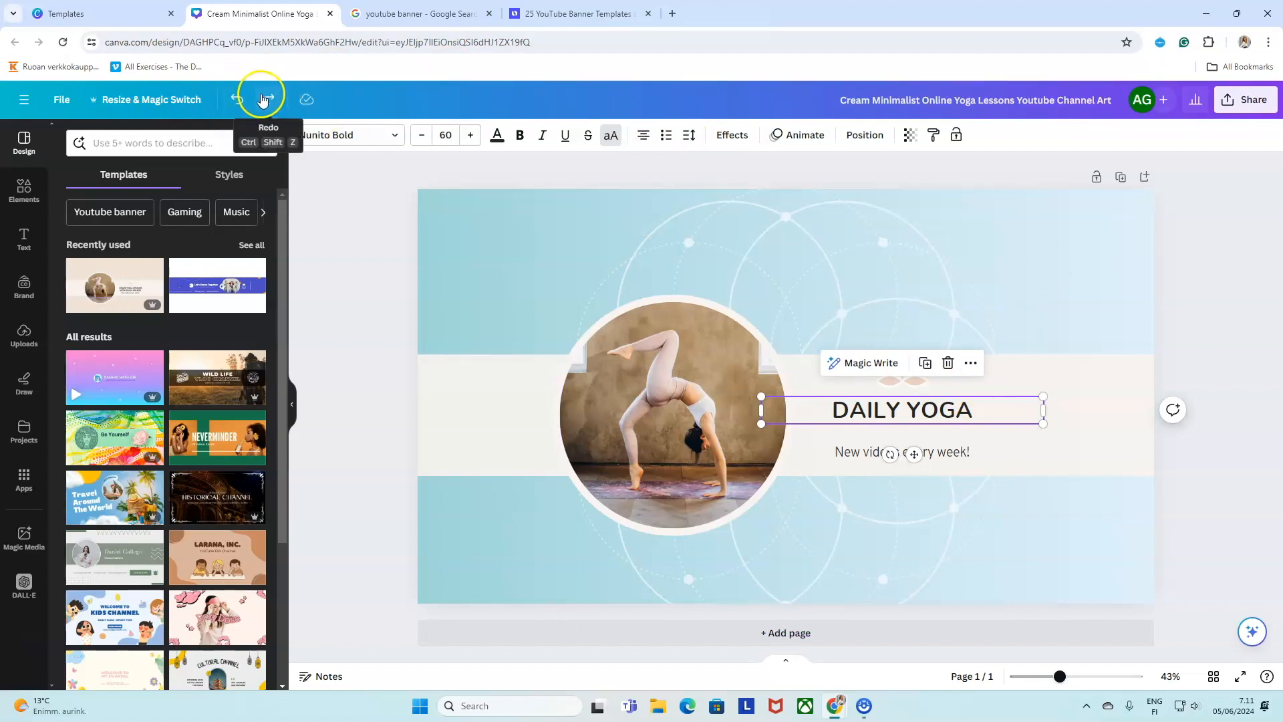
Colour the DAILY YOGA title with the #545454 Brand Kit swatch.
{"action": "left_click", "coordinate": [927, 414]}
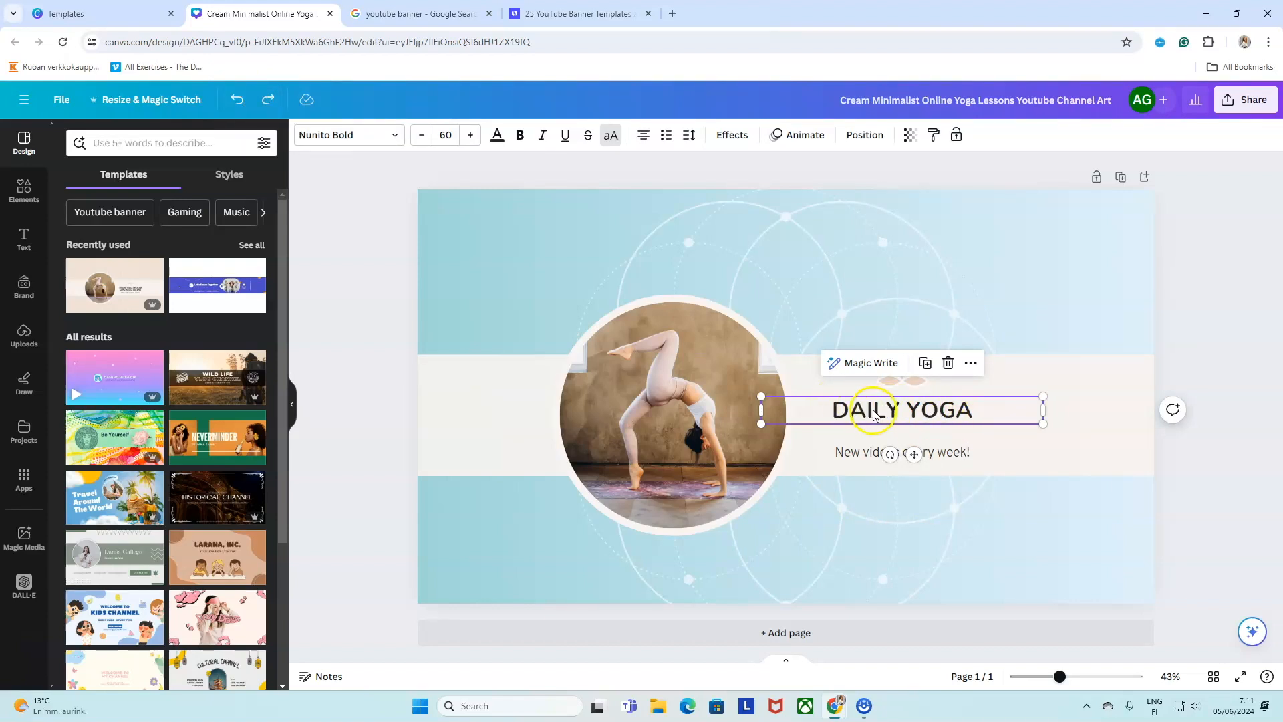
{"action": "left_click", "coordinate": [497, 135]}
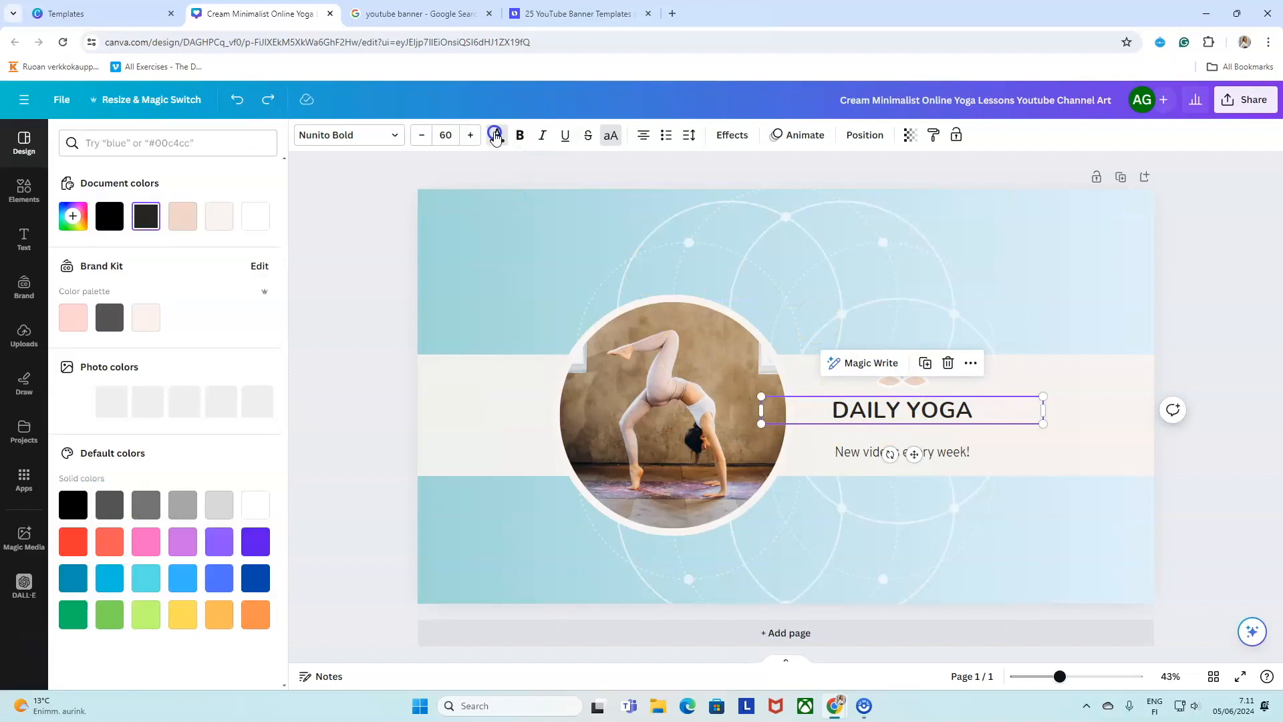
{"action": "left_click", "coordinate": [112, 317]}
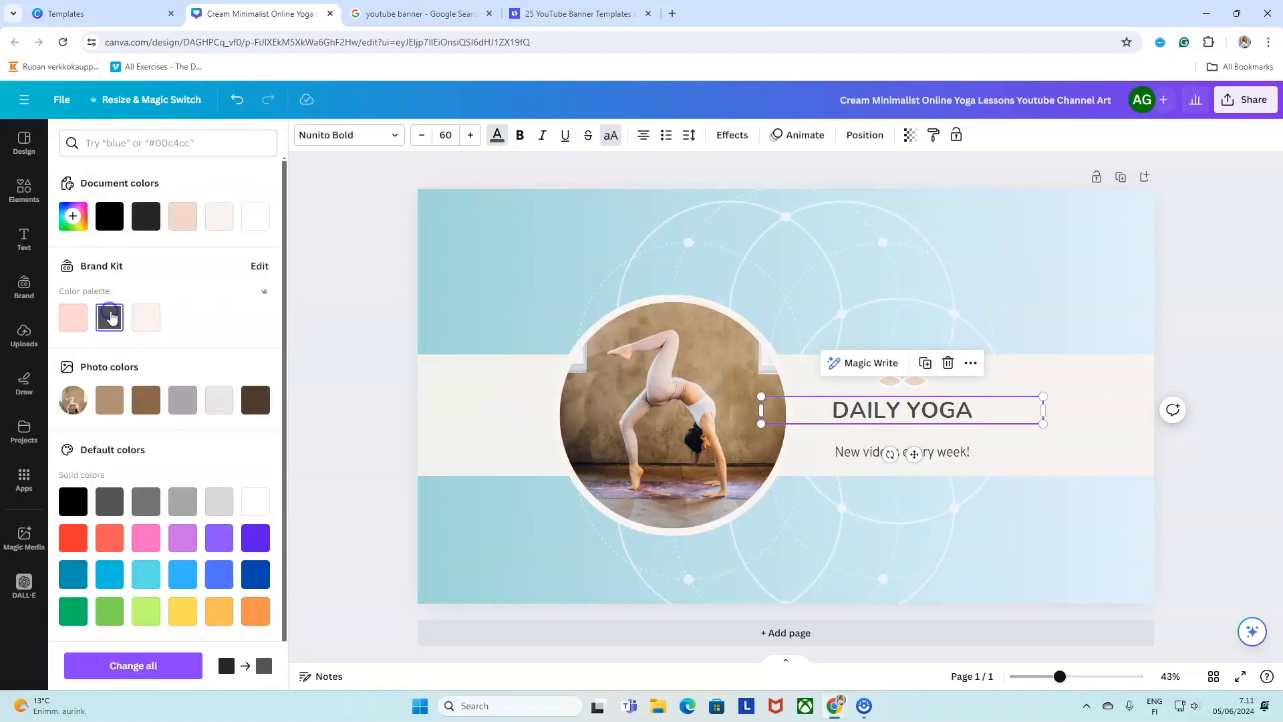
{"action": "left_click", "coordinate": [903, 381]}
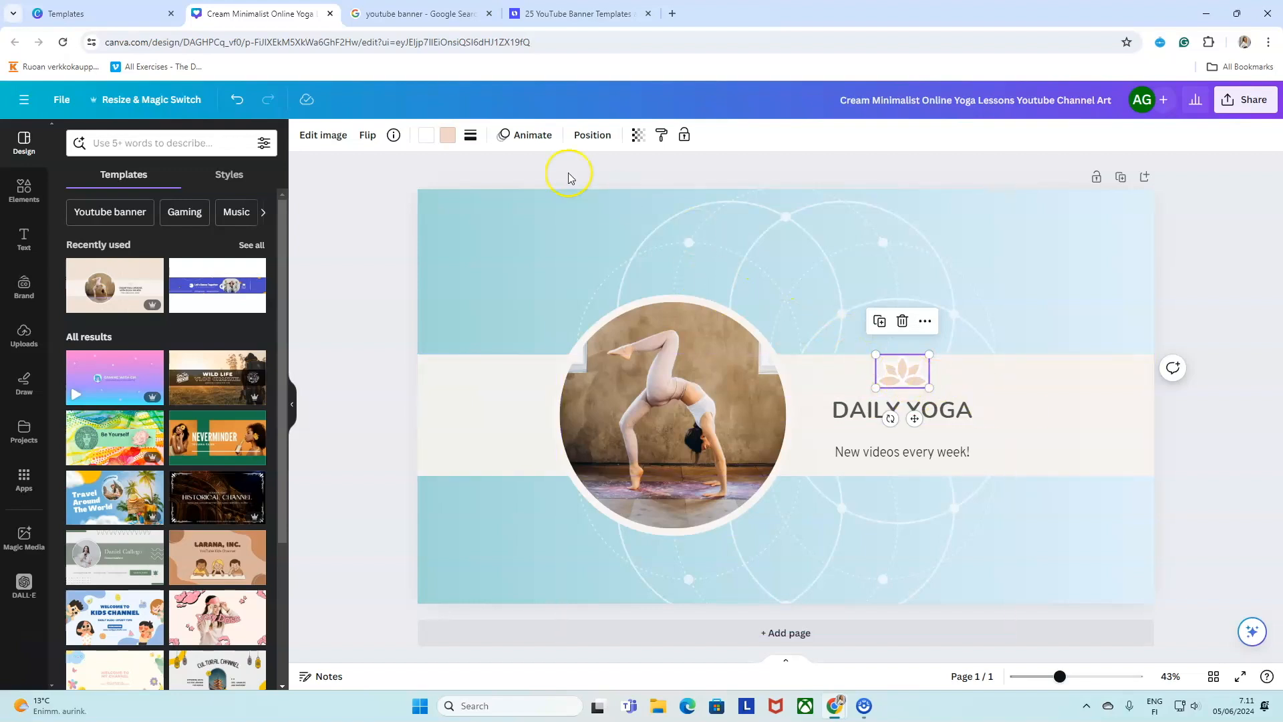
Recolour the lotus icon turquoise with a brand pink second colour.
{"action": "left_click", "coordinate": [448, 136]}
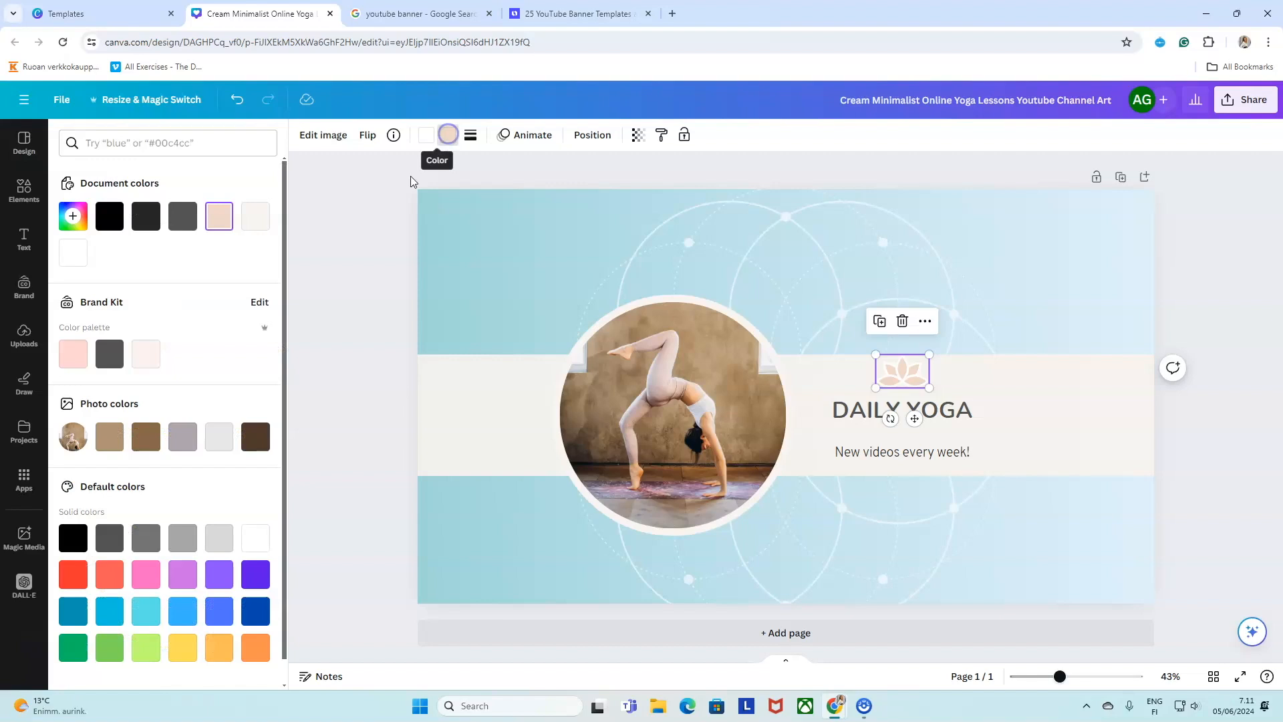
{"action": "left_click", "coordinate": [142, 608]}
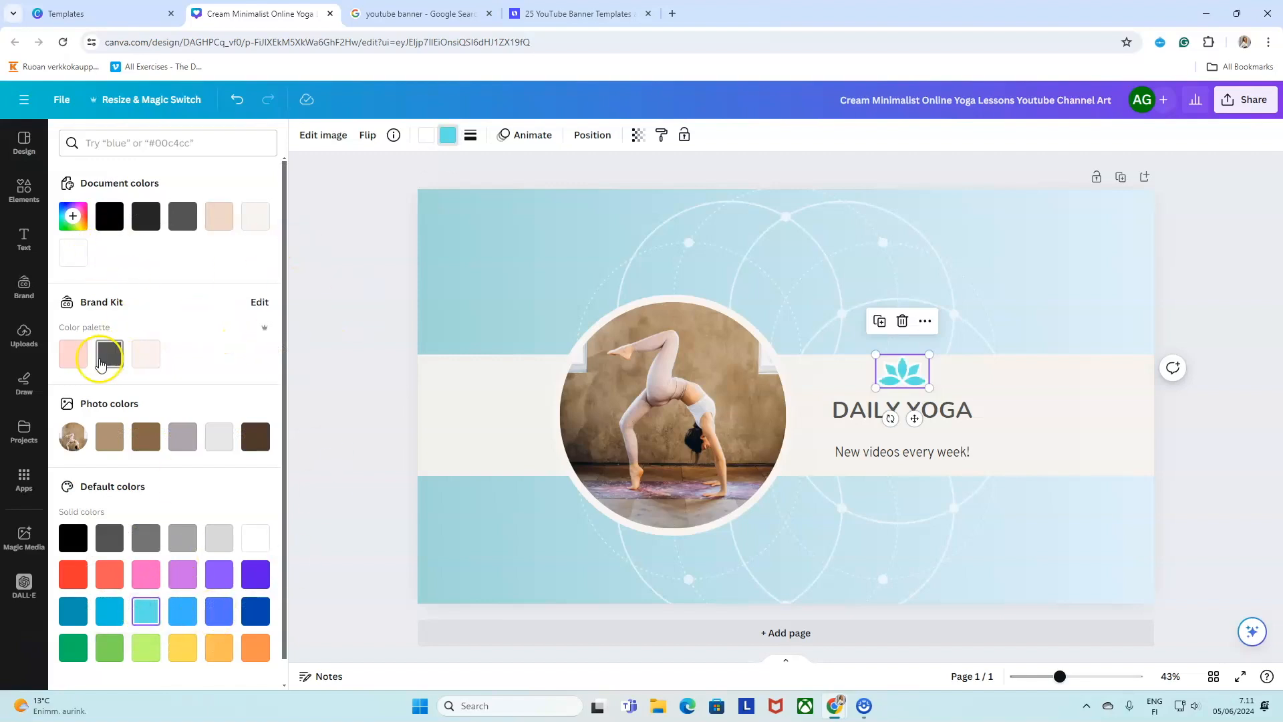
{"action": "left_click", "coordinate": [425, 136]}
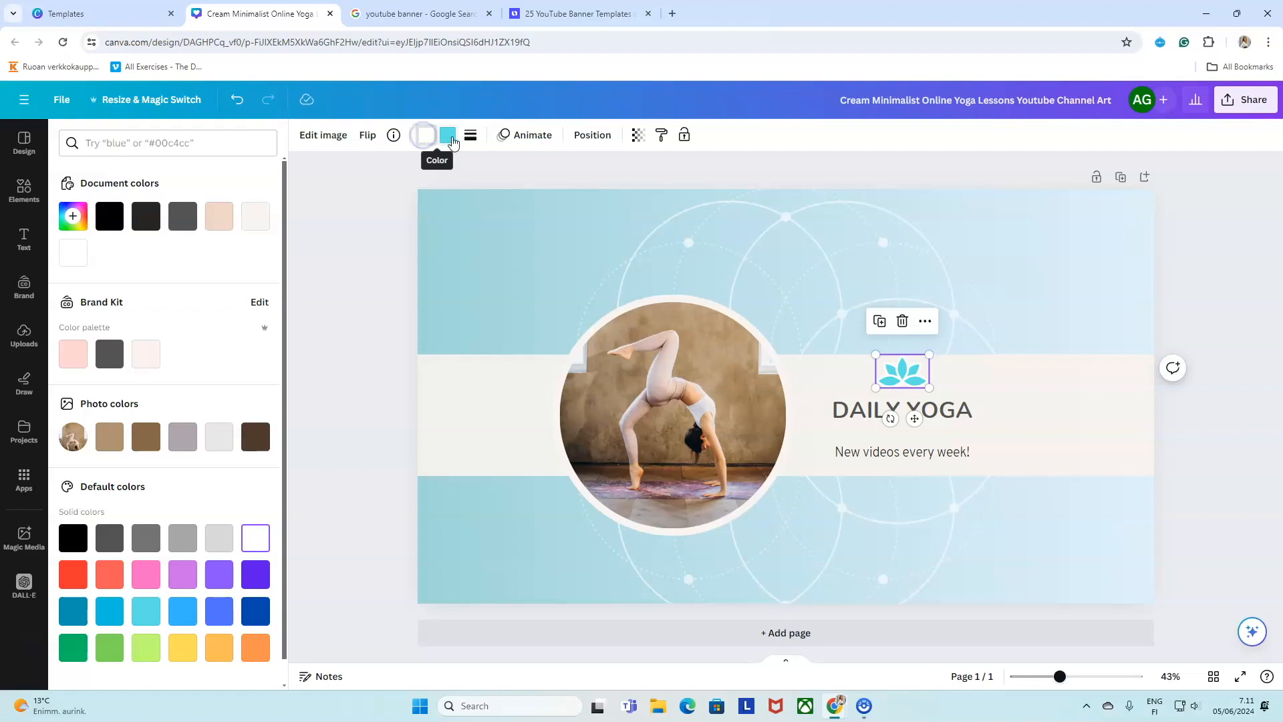
{"action": "left_click", "coordinate": [73, 353]}
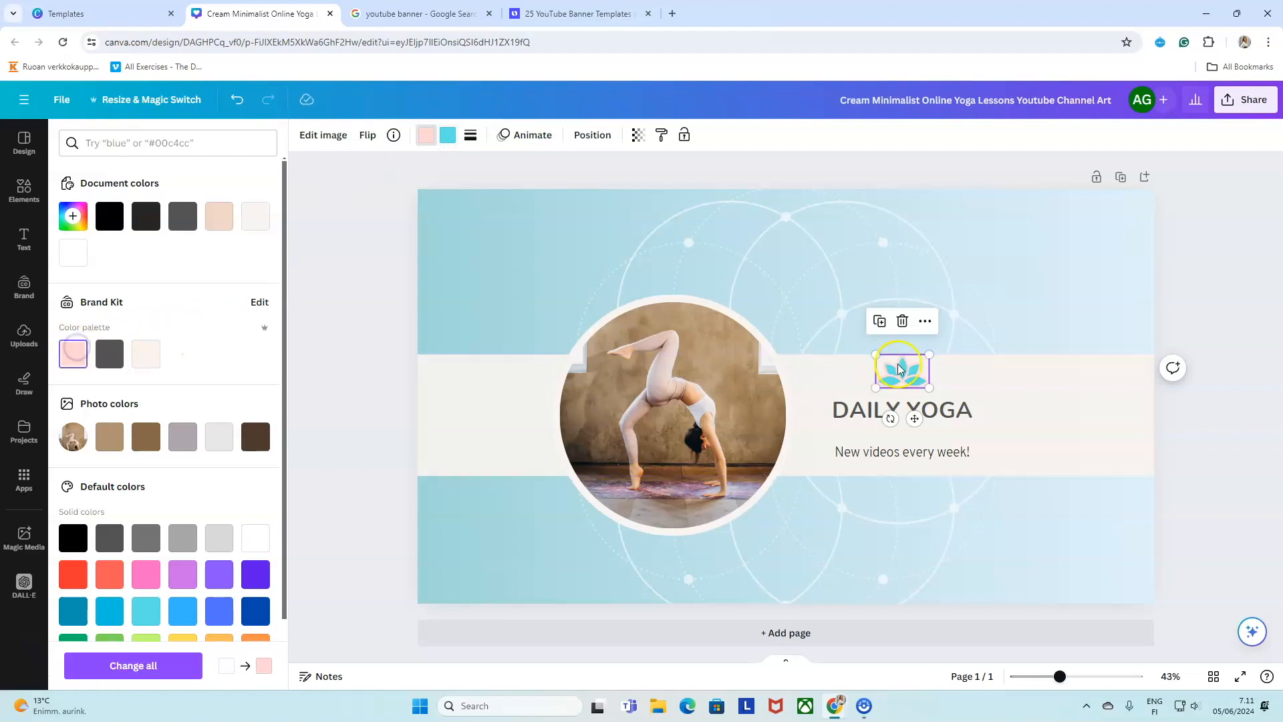
{"action": "left_click", "coordinate": [1243, 287]}
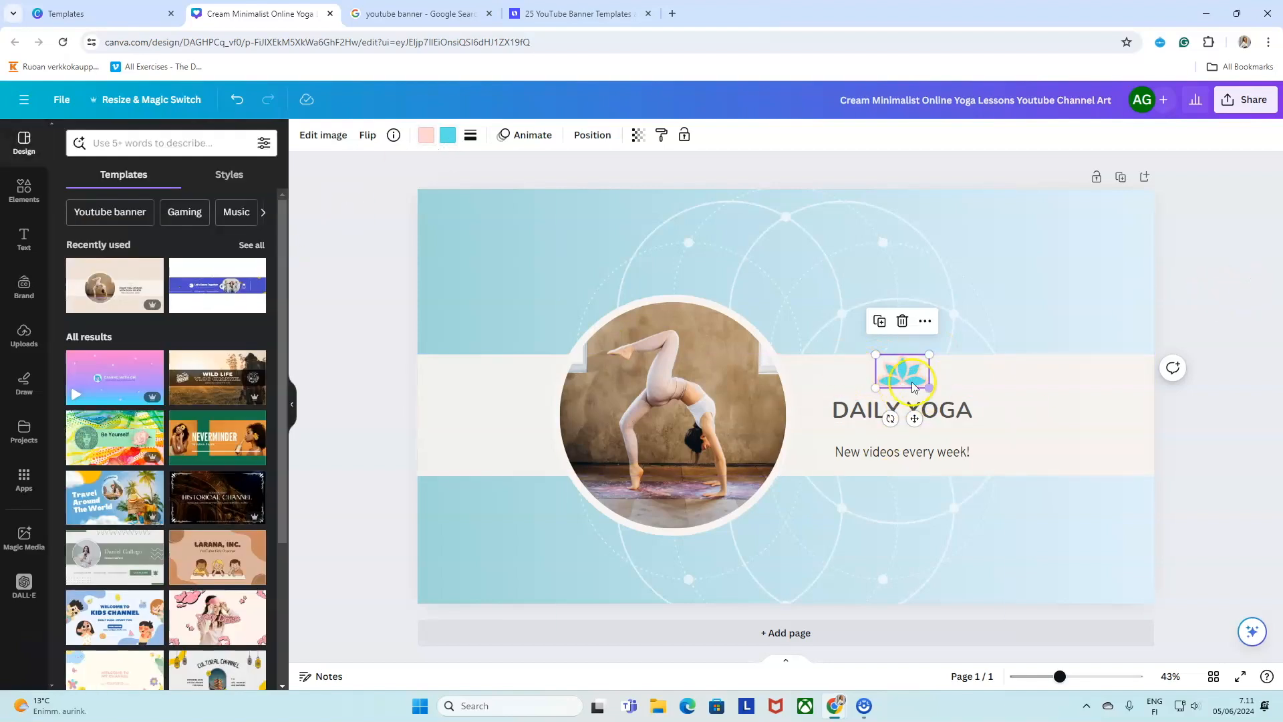
Give the circular photo frame a cyan border.
{"action": "left_click", "coordinate": [676, 297]}
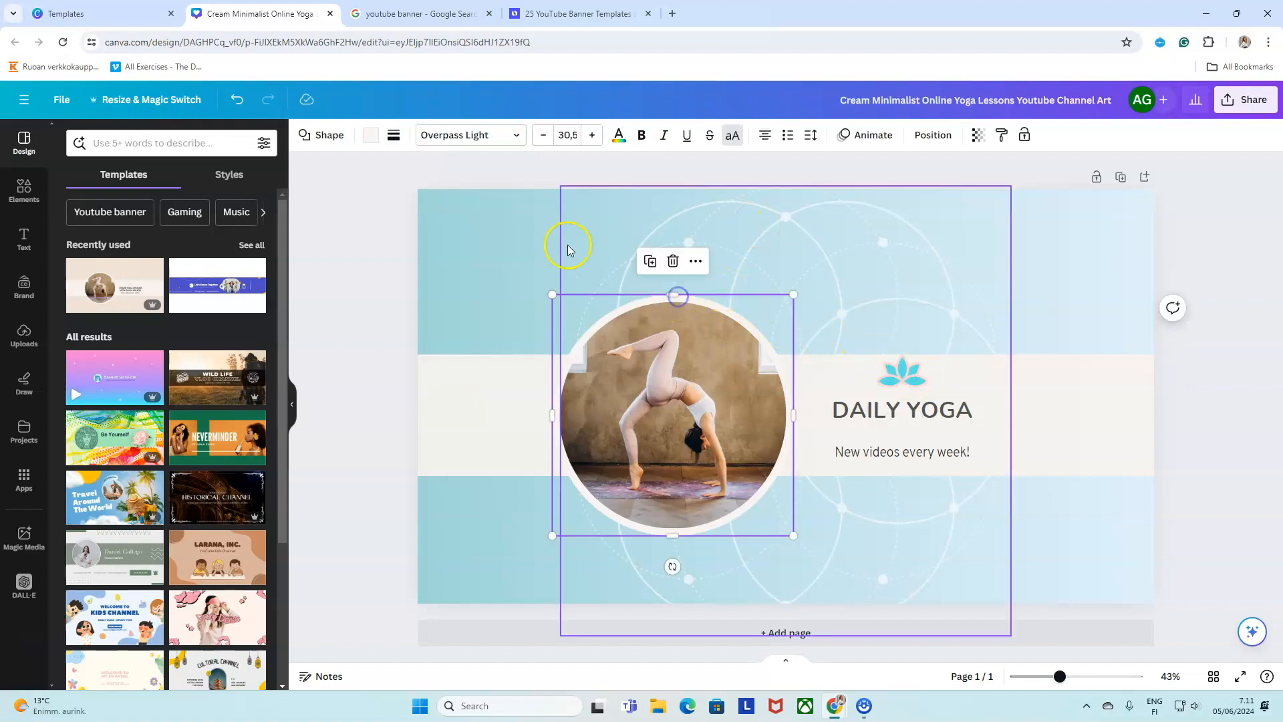
{"action": "left_click", "coordinate": [372, 135]}
{"action": "left_click", "coordinate": [255, 216]}
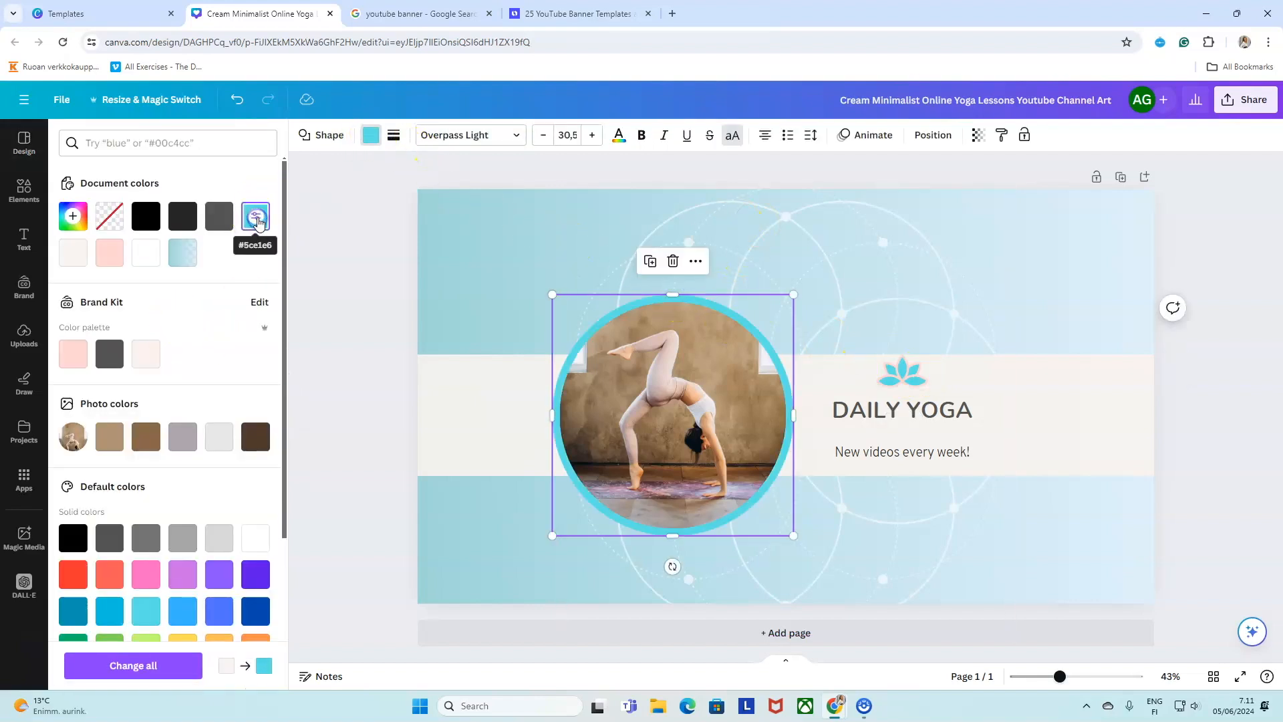
{"action": "left_click", "coordinate": [409, 221]}
Delete the lotus icon and enlarge DAILY YOGA to 75.8, moving it up and right.
{"action": "left_click", "coordinate": [917, 382]}
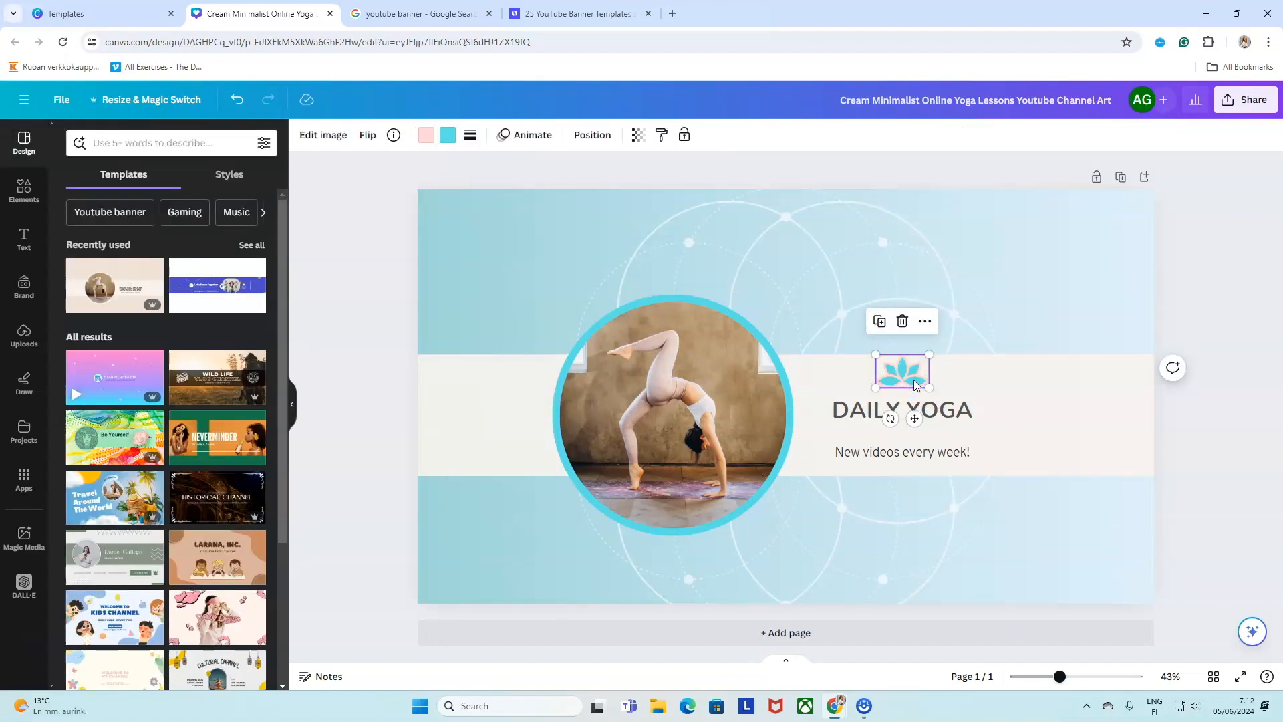
{"action": "left_click", "coordinate": [902, 323]}
{"action": "left_click", "coordinate": [869, 409]}
{"action": "left_click_drag", "start_coordinate": [760, 403], "coordinate": [690, 343]}
{"action": "left_click_drag", "start_coordinate": [904, 409], "coordinate": [930, 396]}
{"action": "left_click", "coordinate": [1221, 388]}
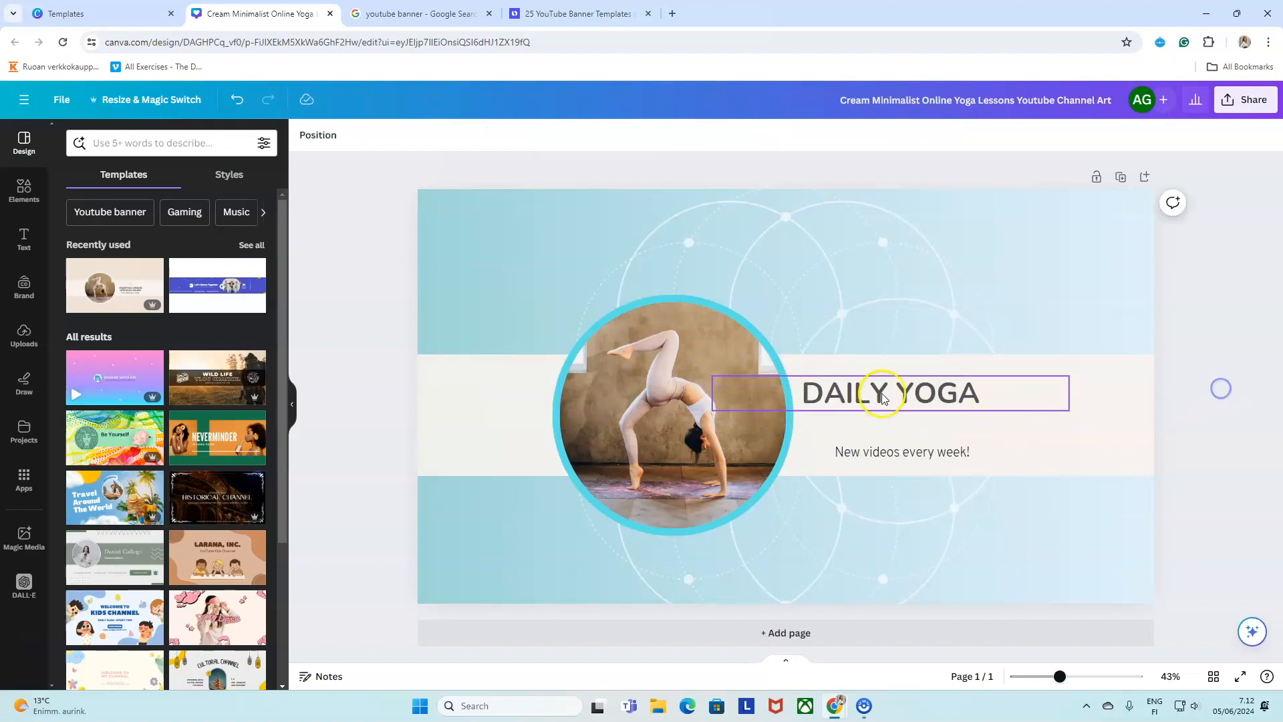
Centre DAILY YOGA above the tagline and filter the font list to Handwriting fonts.
{"action": "left_click", "coordinate": [883, 397]}
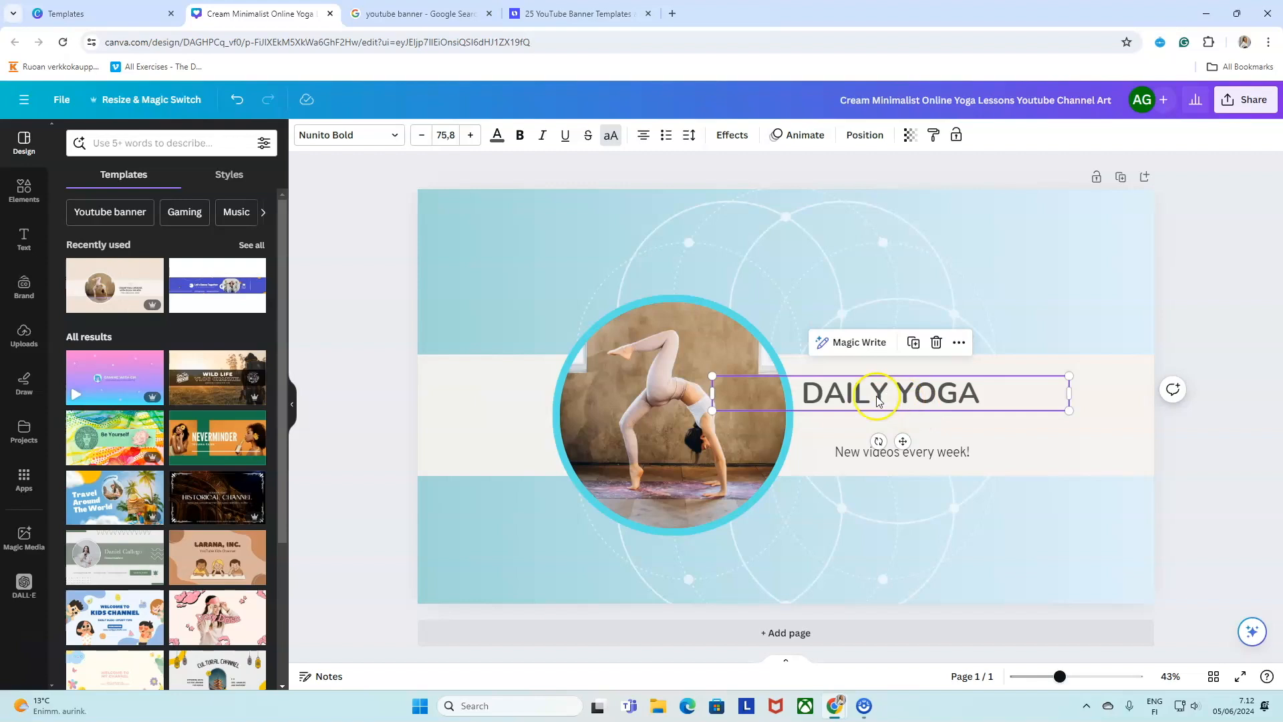
{"action": "left_click_drag", "start_coordinate": [922, 392], "coordinate": [933, 392]}
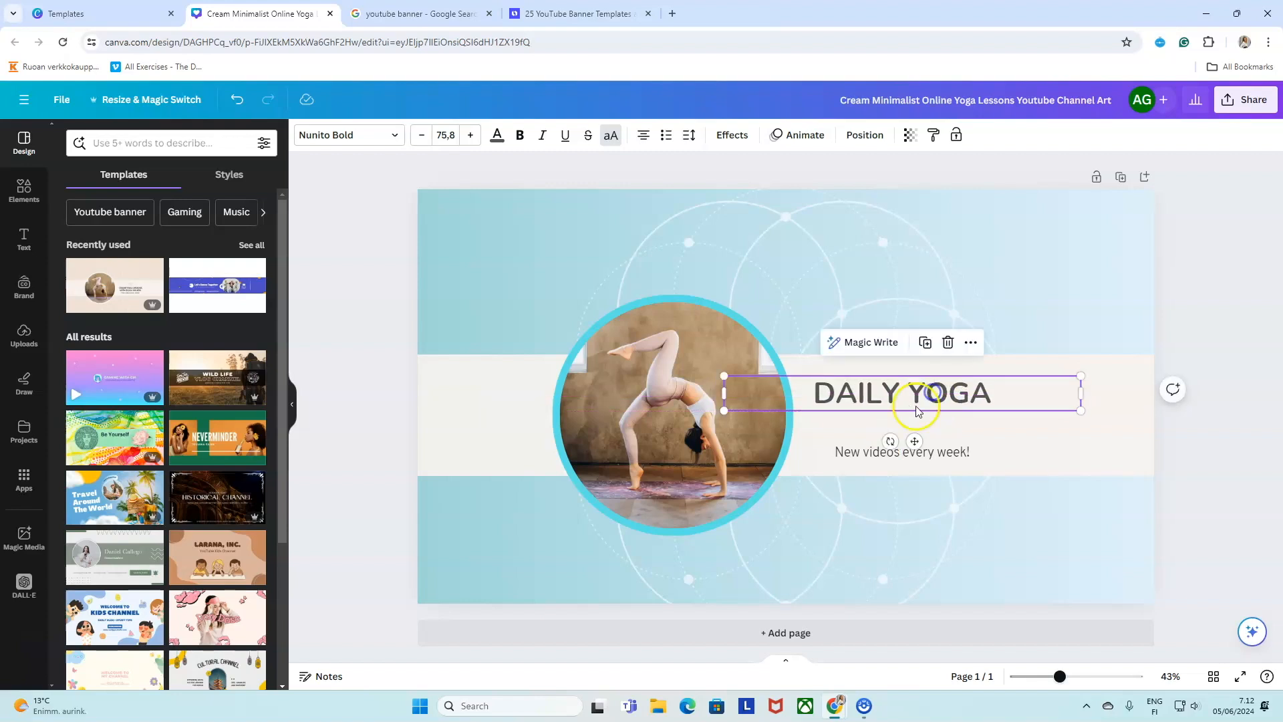
{"action": "left_click", "coordinate": [393, 139]}
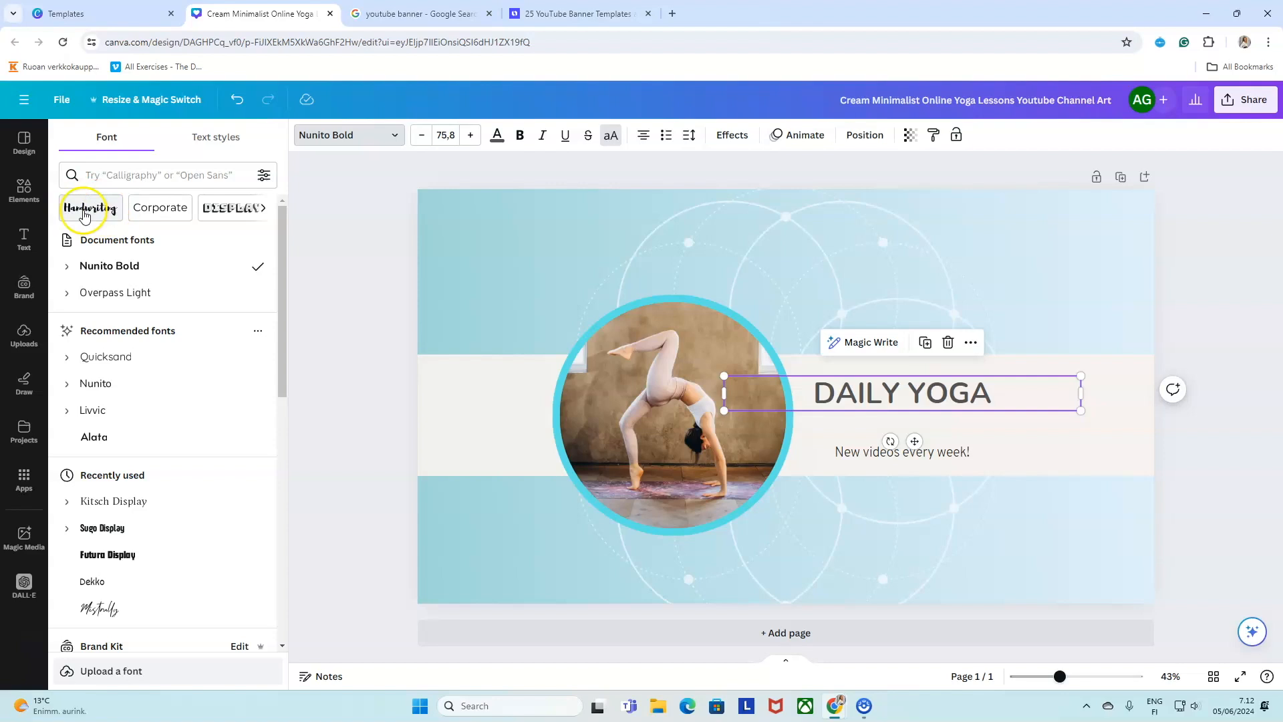
{"action": "left_click", "coordinate": [263, 208]}
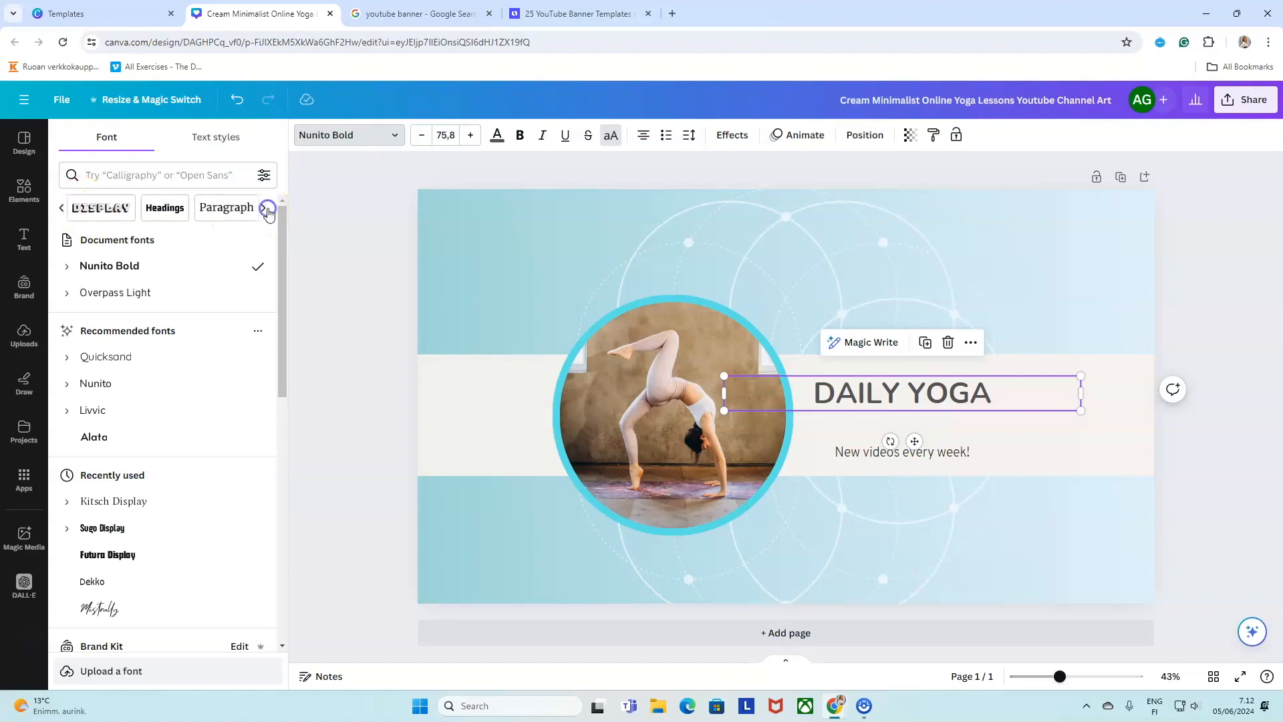
{"action": "left_click", "coordinate": [264, 207]}
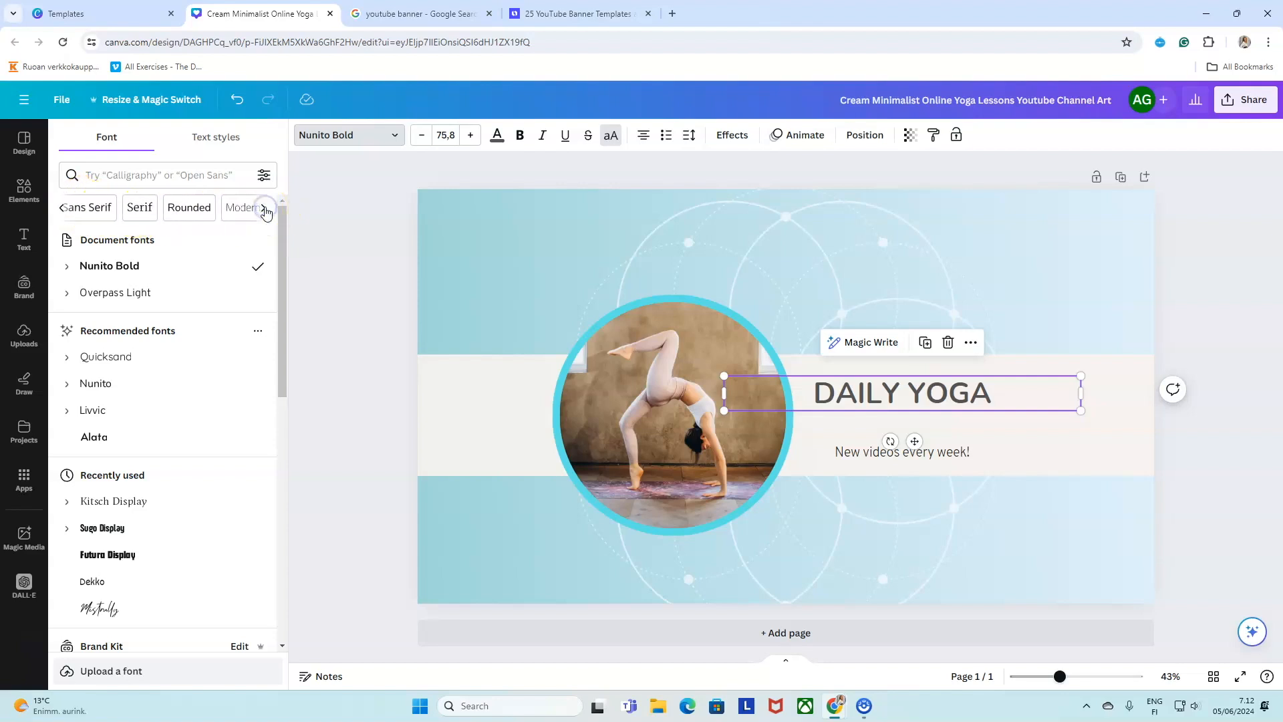
{"action": "left_click", "coordinate": [264, 210]}
{"action": "left_click", "coordinate": [61, 210]}
{"action": "left_click", "coordinate": [60, 209]}
{"action": "left_click", "coordinate": [61, 209]}
{"action": "left_click", "coordinate": [86, 208]}
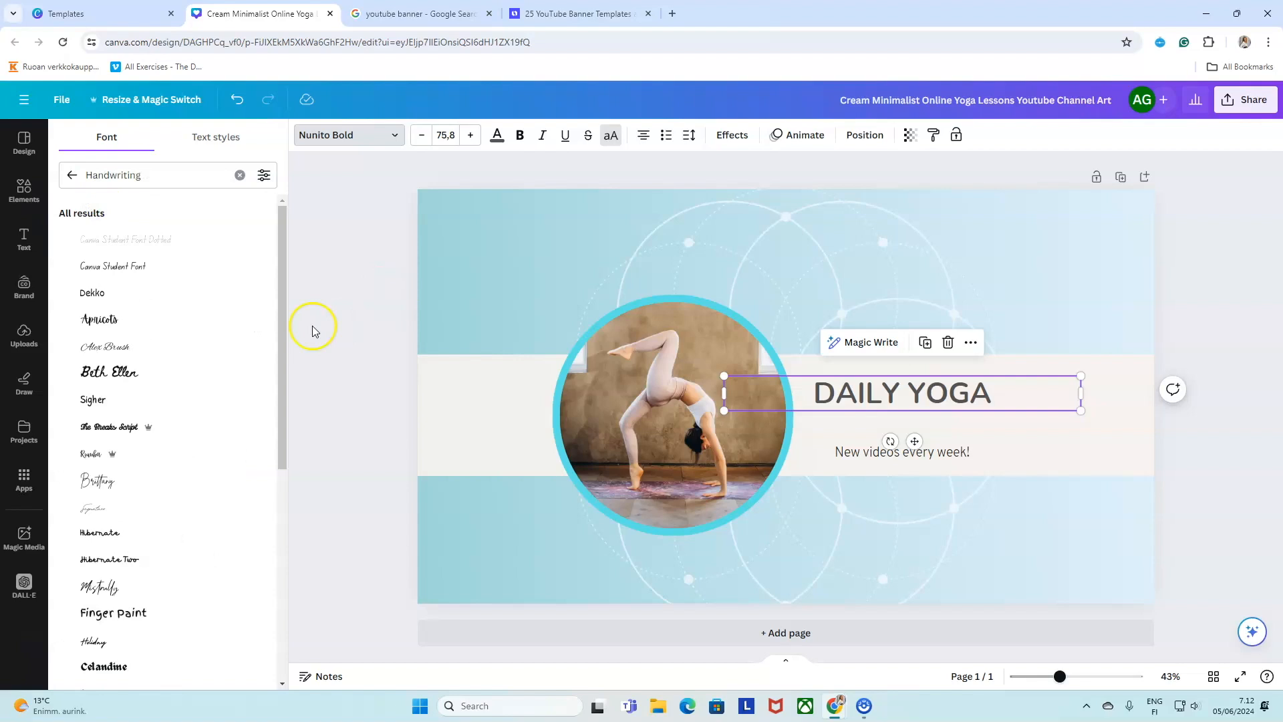
After trying Mistrully and Brittany, set DAILY YOGA in Mansalva and nudge it into place.
{"action": "scroll", "coordinate": [245, 421], "scroll_direction": "down", "scroll_amount": 2}
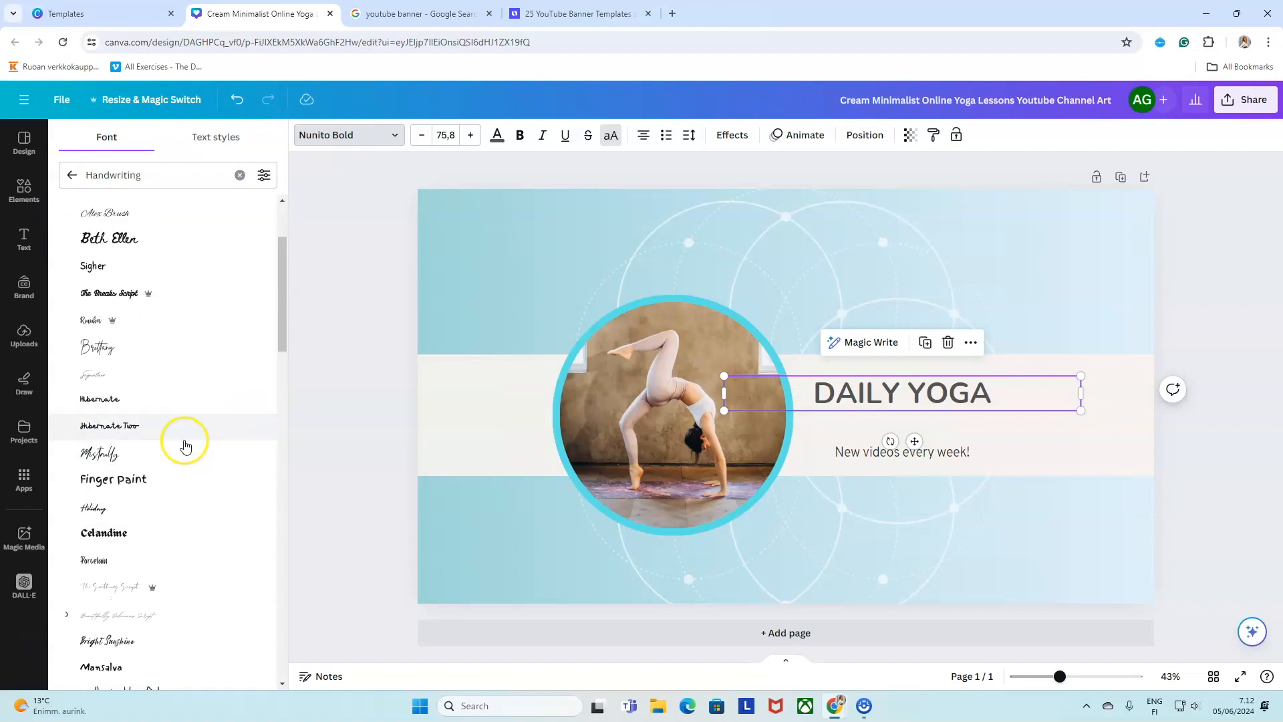
{"action": "left_click", "coordinate": [182, 456]}
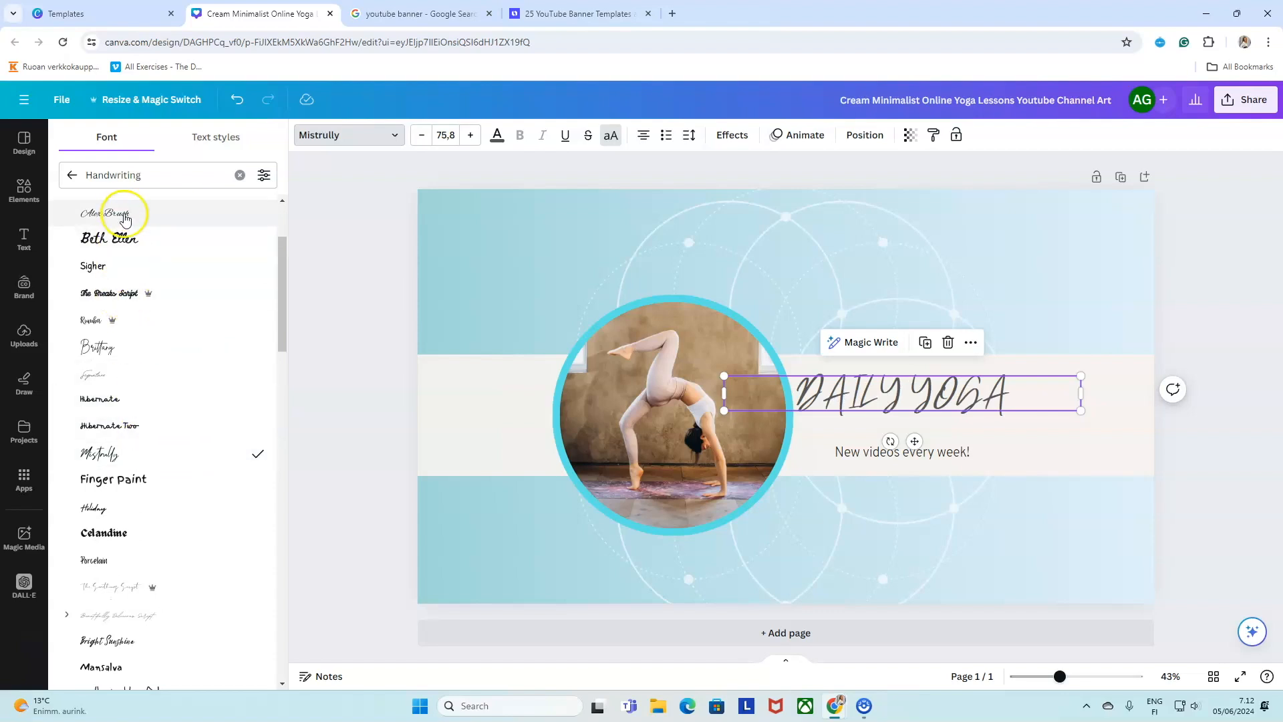
{"action": "left_click", "coordinate": [109, 347]}
{"action": "scroll", "coordinate": [160, 458], "scroll_direction": "down", "scroll_amount": 1}
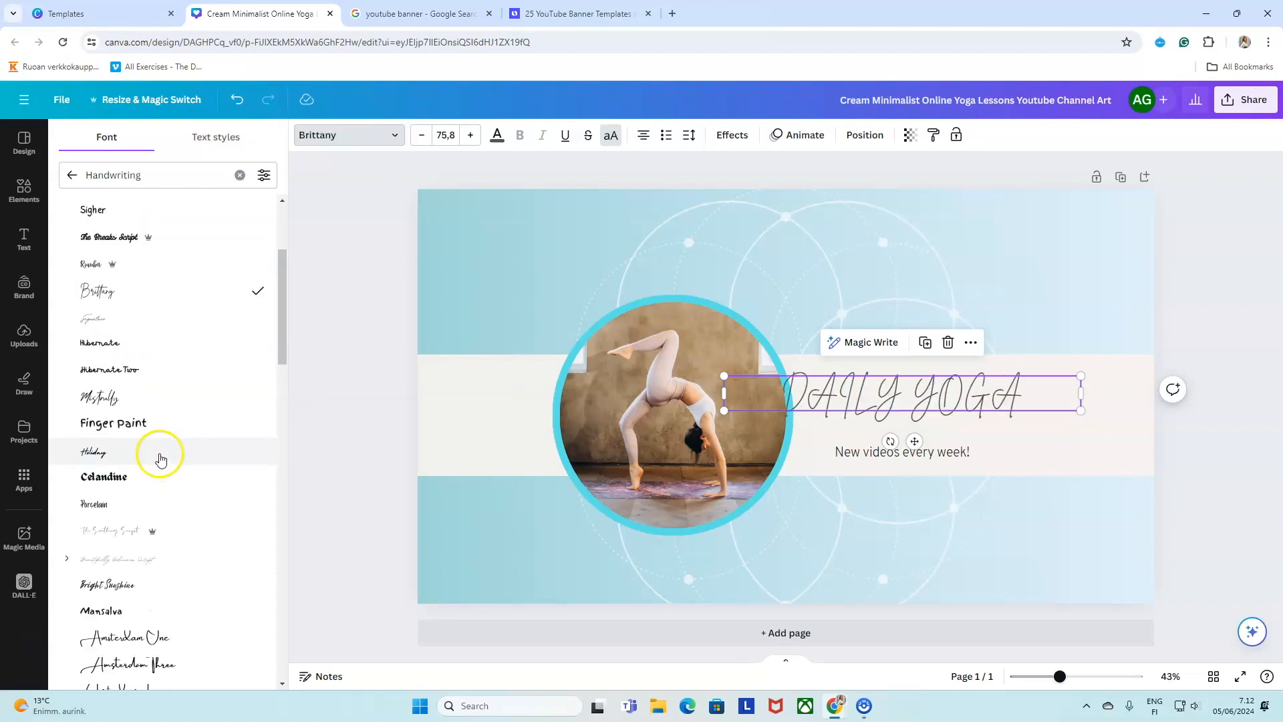
{"action": "scroll", "coordinate": [161, 459], "scroll_direction": "down", "scroll_amount": 3}
{"action": "left_click", "coordinate": [139, 470]}
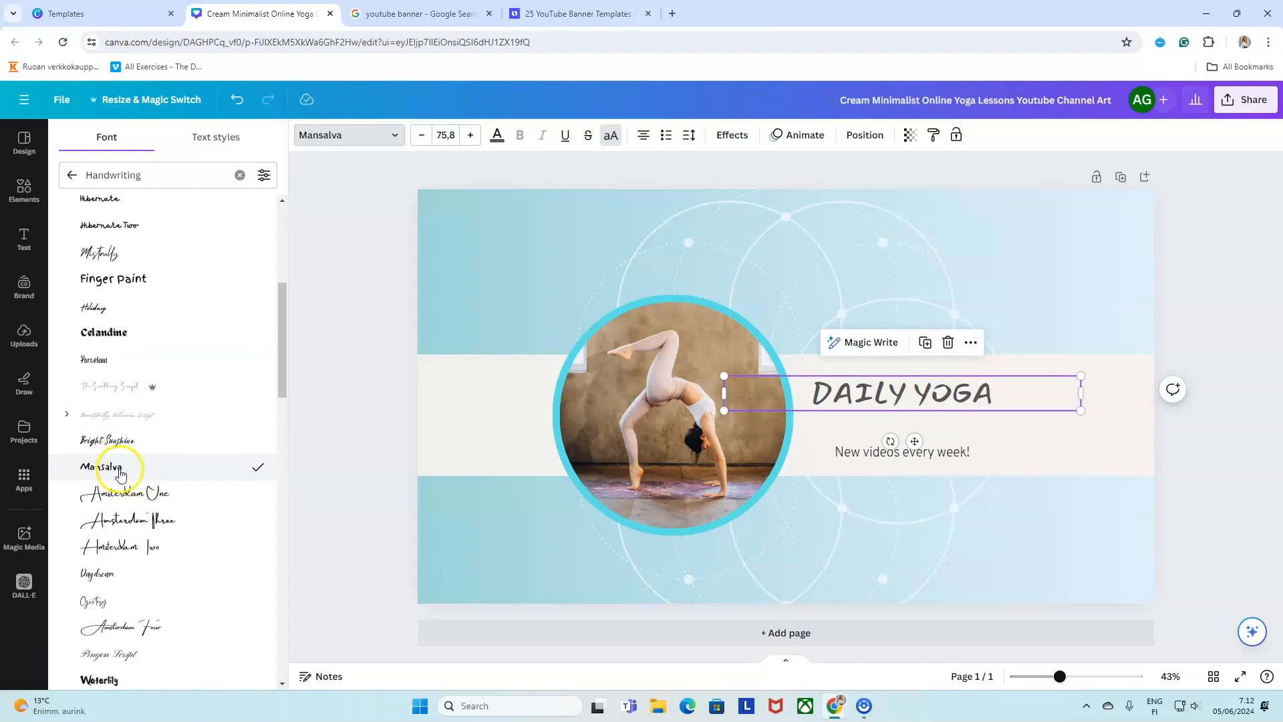
{"action": "left_click_drag", "start_coordinate": [934, 399], "coordinate": [944, 399]}
{"action": "left_click", "coordinate": [1221, 447]}
{"action": "left_click", "coordinate": [916, 396]}
{"action": "left_click", "coordinate": [1200, 439]}
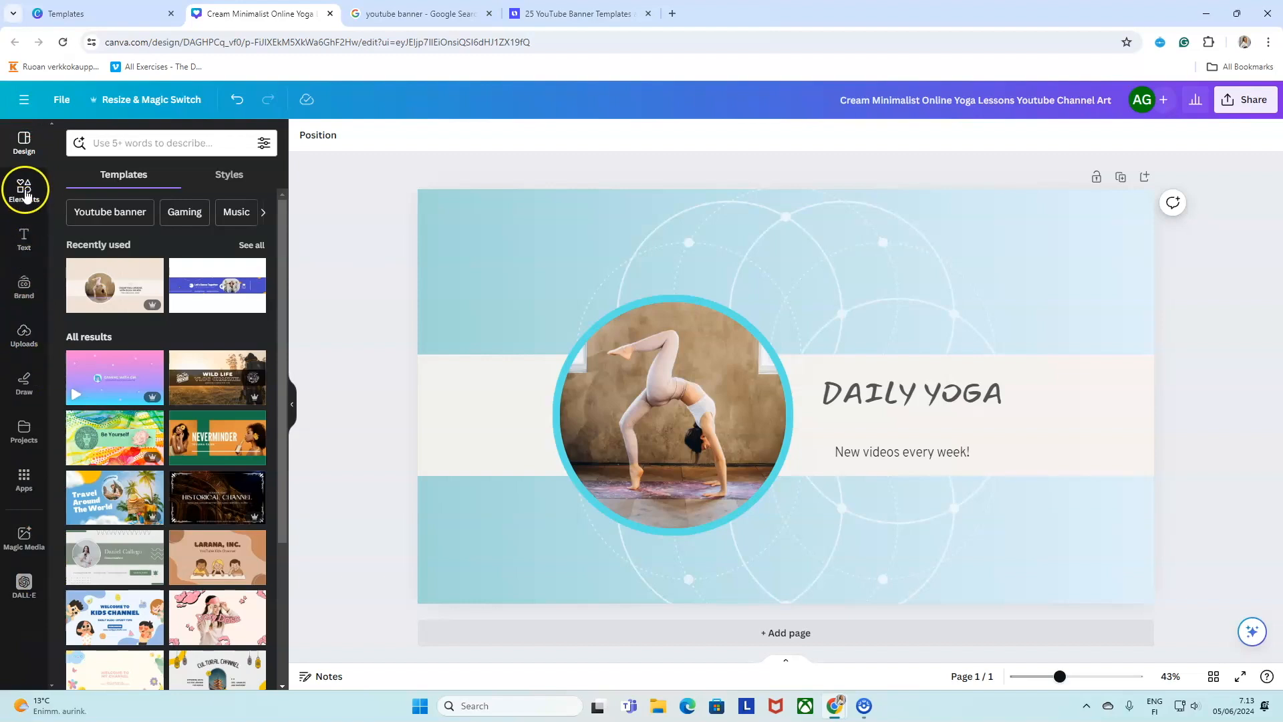
{"action": "left_click", "coordinate": [23, 252]}
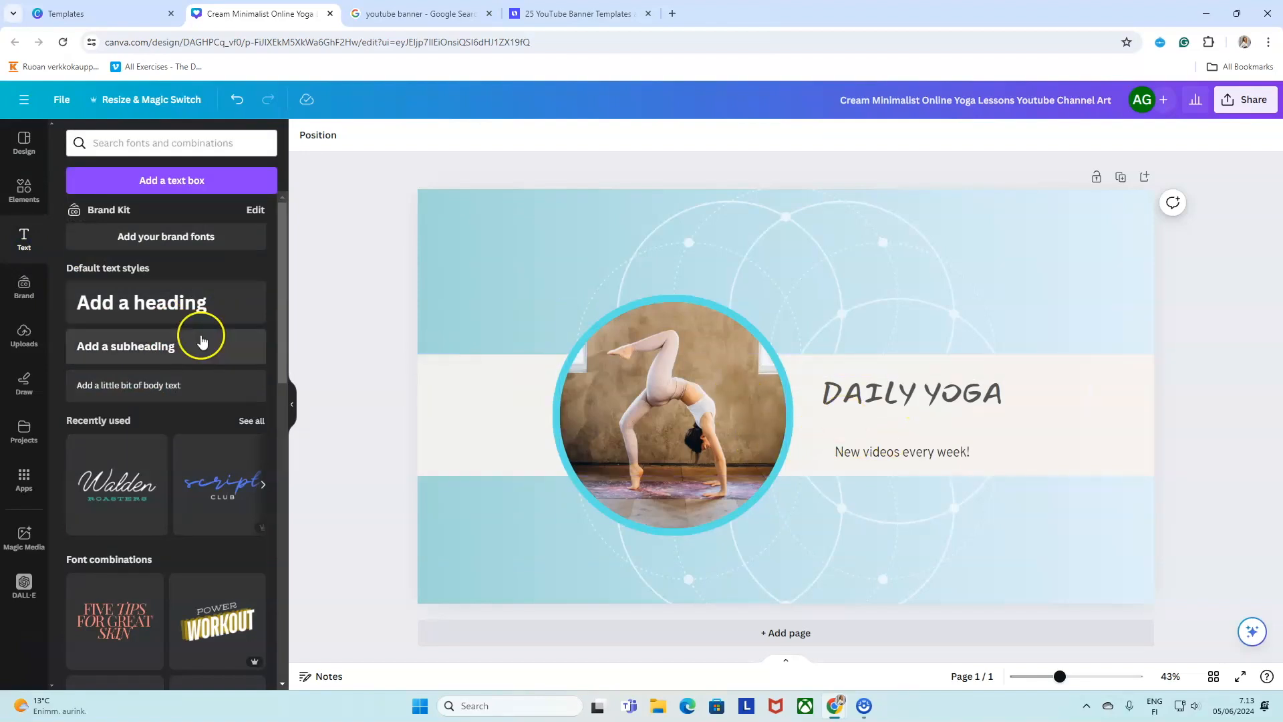
{"action": "left_click", "coordinate": [179, 347]}
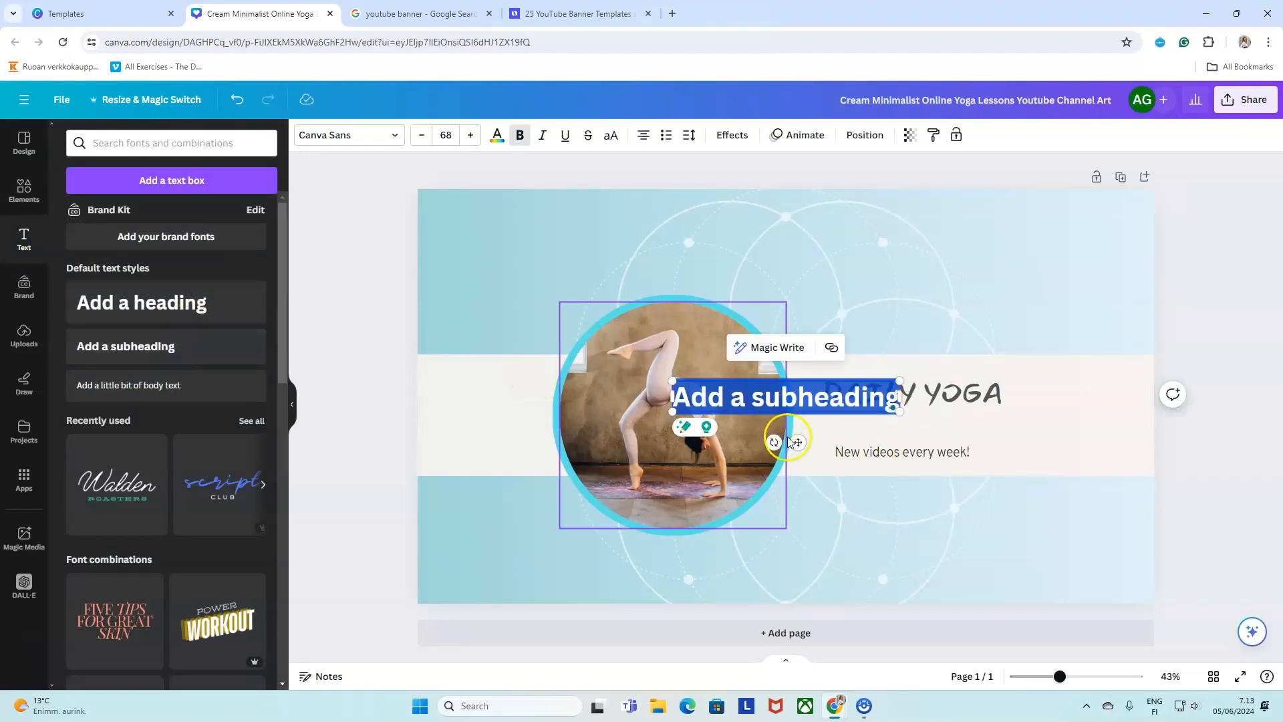
{"action": "left_click_drag", "start_coordinate": [800, 446], "coordinate": [925, 473]}
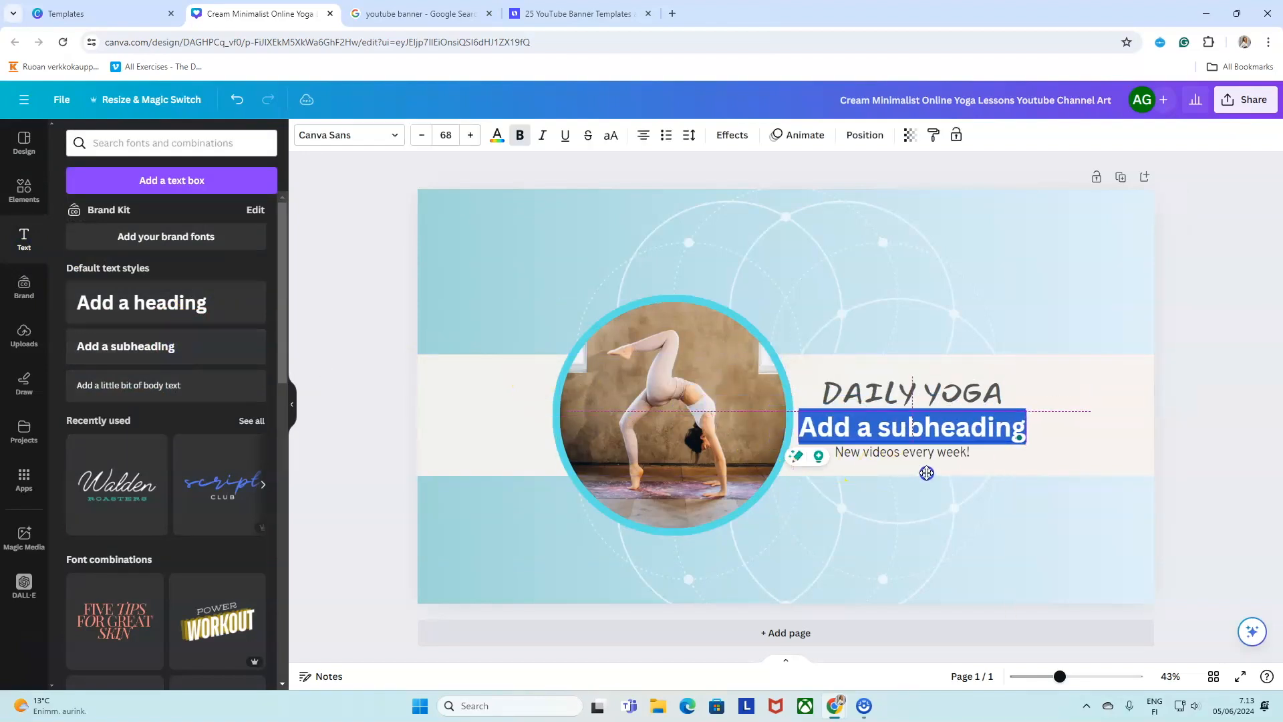
{"action": "left_click", "coordinate": [927, 425]}
{"action": "double_click", "coordinate": [927, 426]}
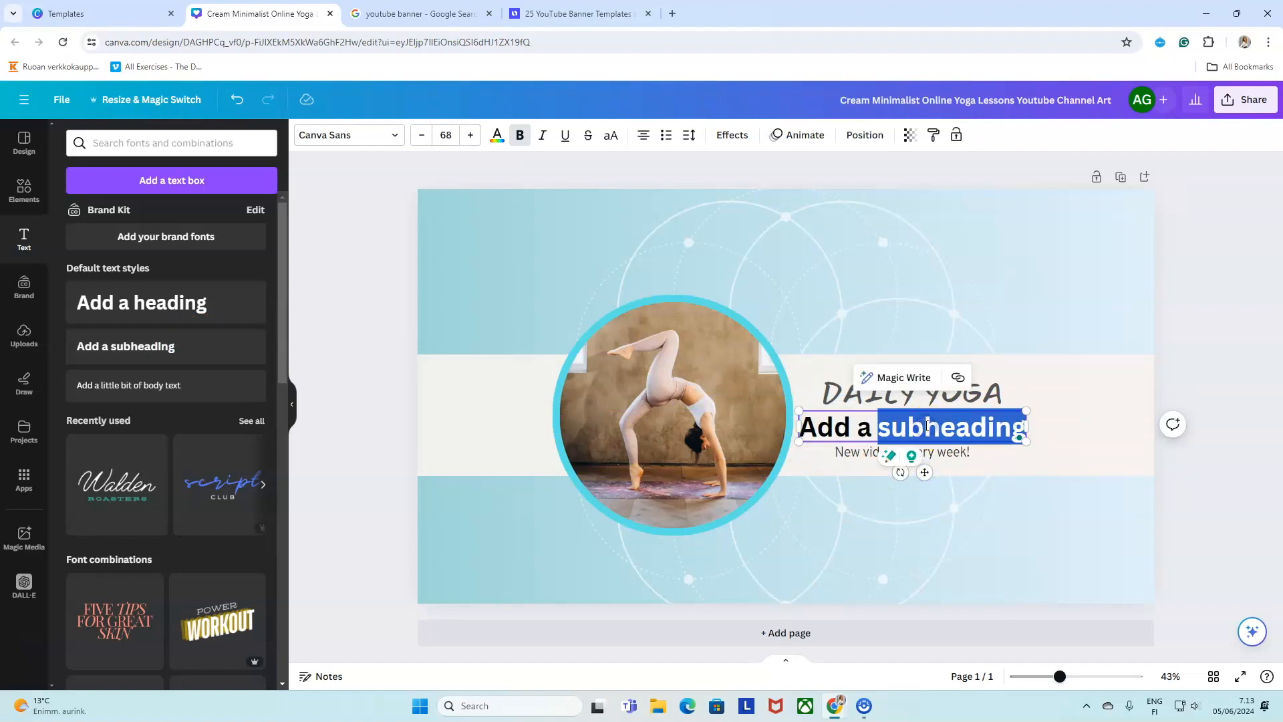
{"action": "key", "text": "BackSpace"}
{"action": "key", "text": "BackSpace"}
{"action": "key", "text": "BackSpace"}
{"action": "key", "text": "BackSpace"}
{"action": "key", "text": "BackSpace"}
{"action": "key", "text": "BackSpace"}
{"action": "key", "text": "BackSpace"}
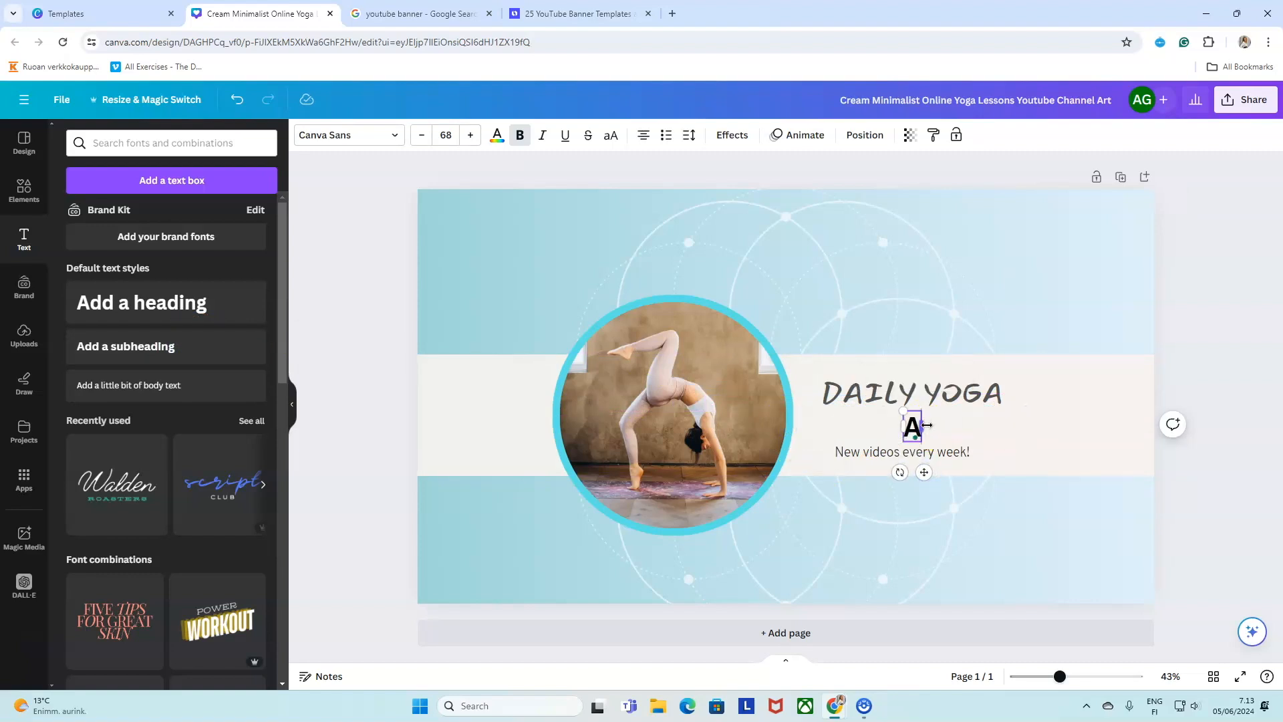
{"action": "type", "text": "With"}
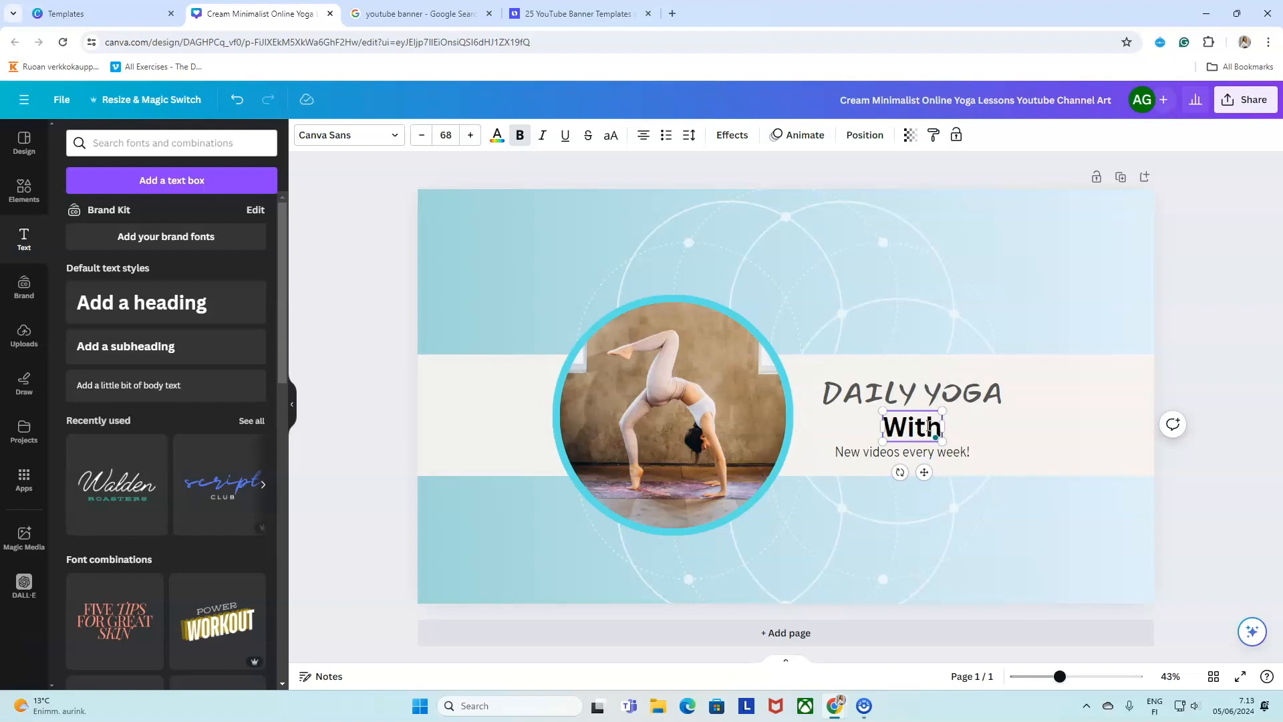
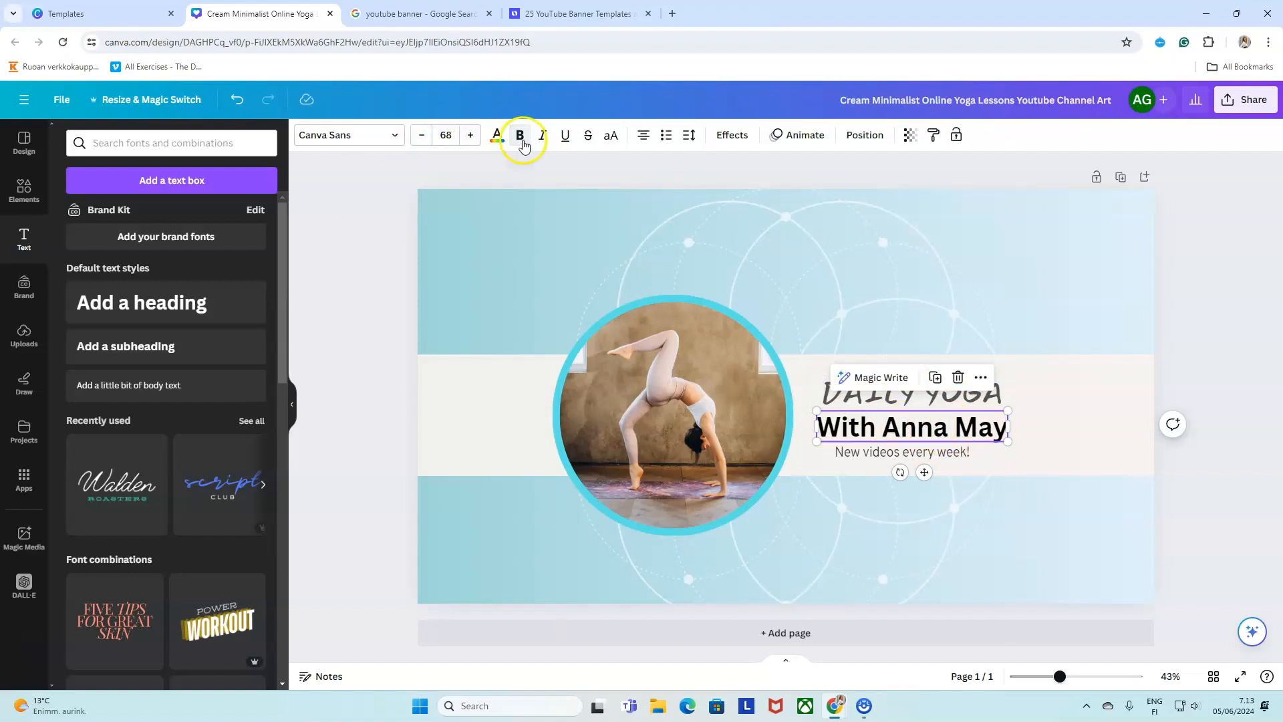
Colour the subtitle a deeper teal based on the cyan #5CE1E6 document colour.
{"action": "left_click", "coordinate": [497, 136]}
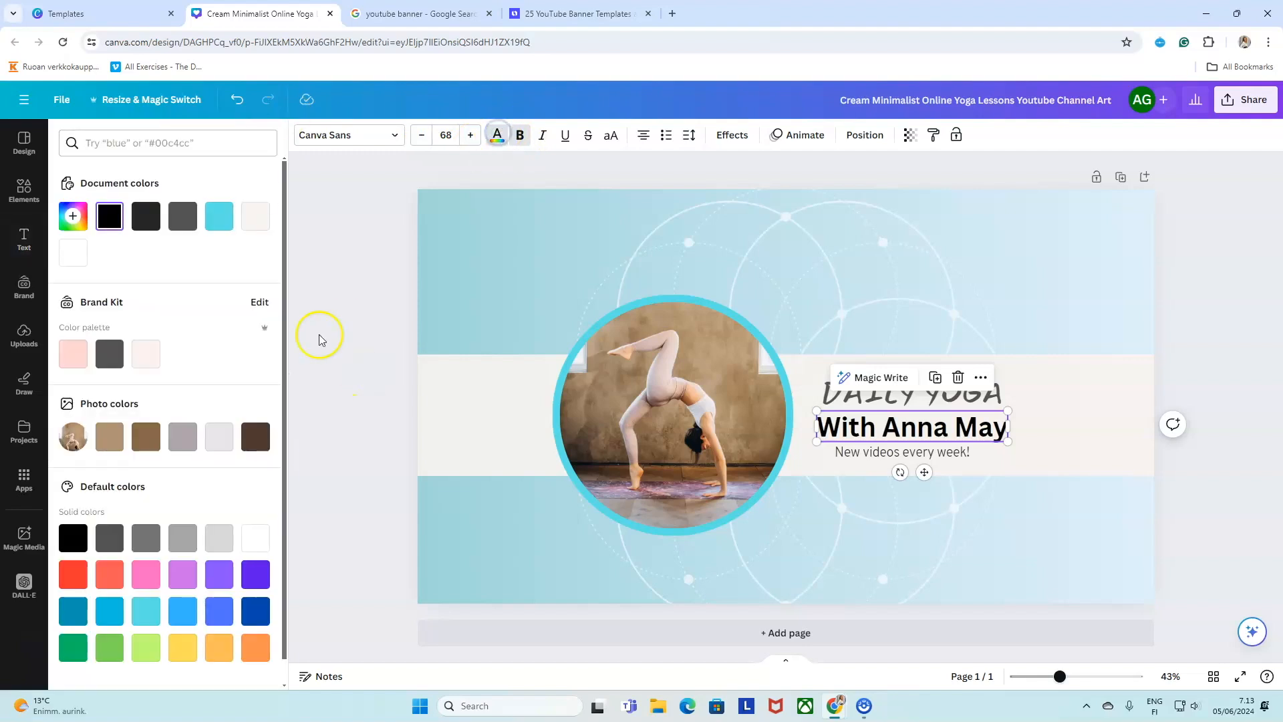
{"action": "left_click", "coordinate": [222, 218]}
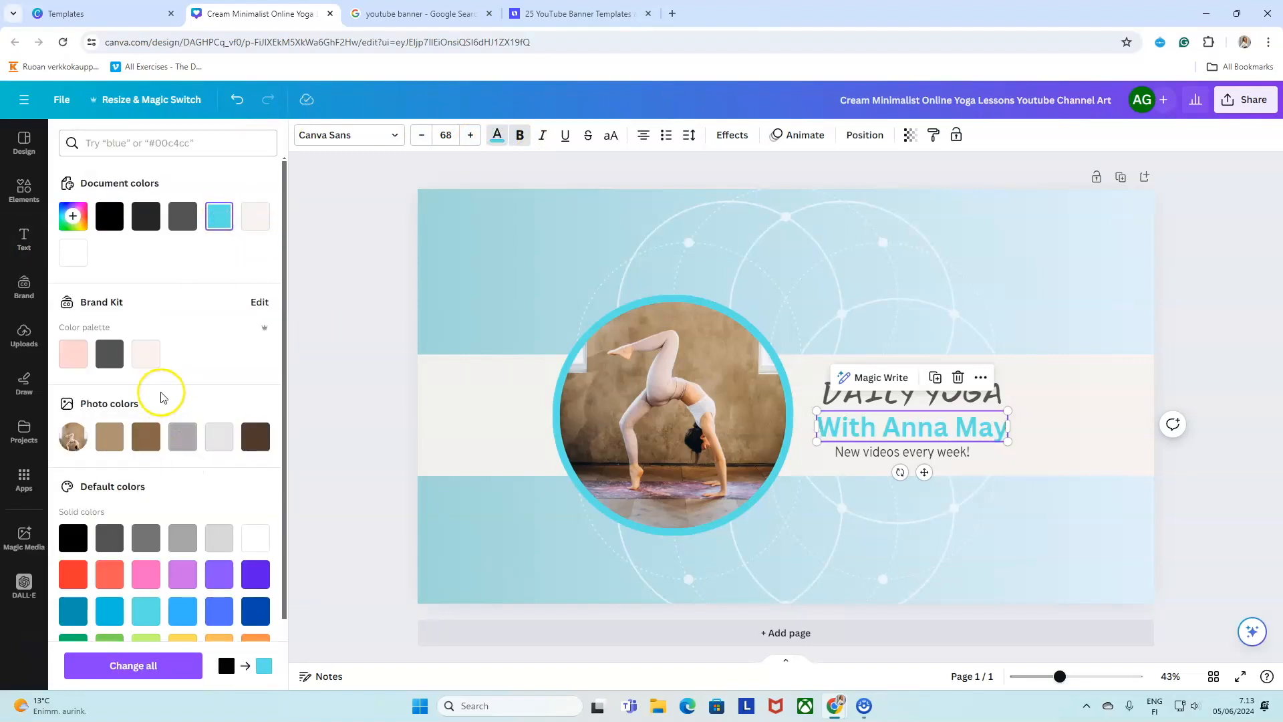
{"action": "left_click", "coordinate": [219, 214]}
{"action": "left_click", "coordinate": [219, 213]}
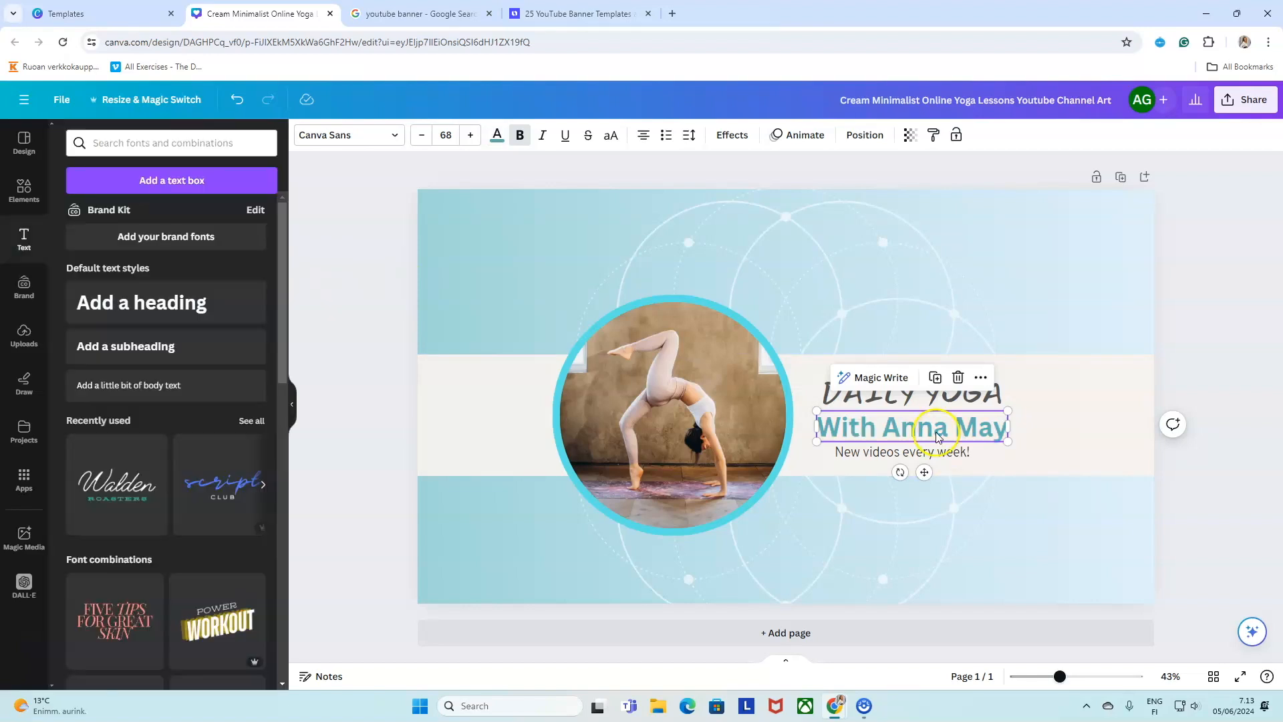
{"action": "left_click", "coordinate": [936, 428]}
{"action": "left_click", "coordinate": [979, 439]}
{"action": "left_click", "coordinate": [902, 427]}
Set the subtitle in the Holiday handwriting font.
{"action": "left_click", "coordinate": [394, 135]}
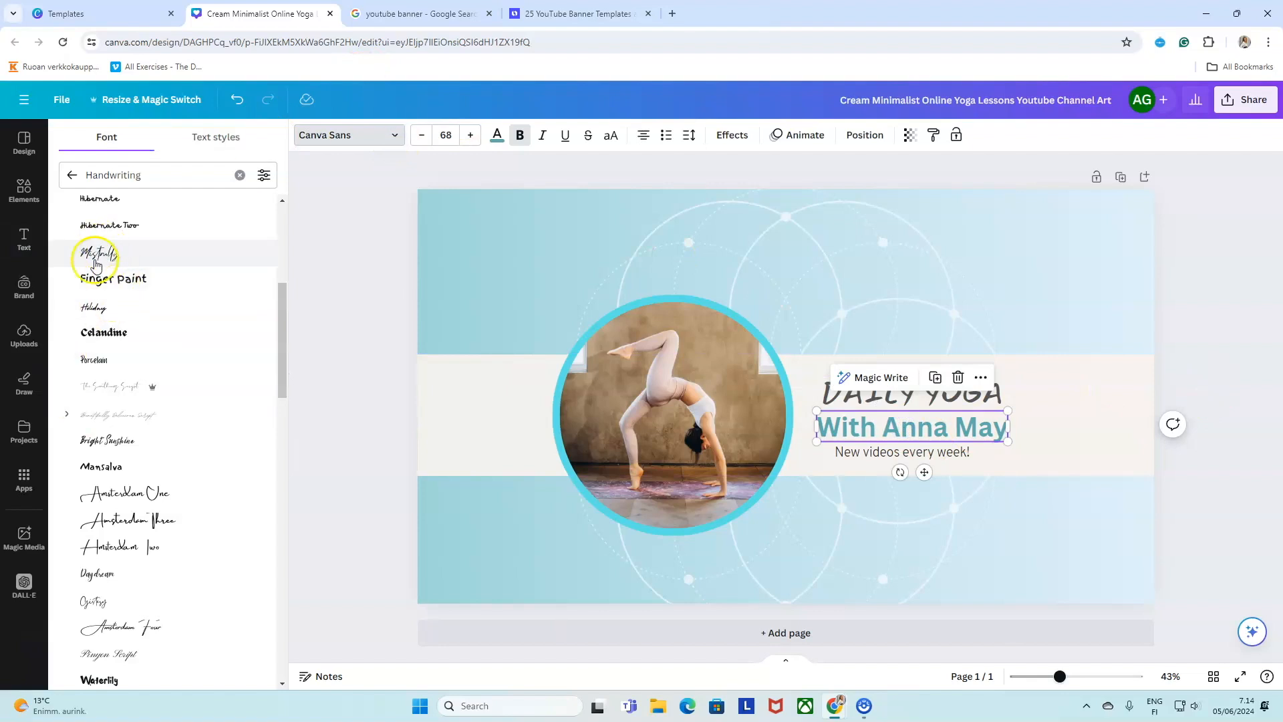
{"action": "left_click", "coordinate": [100, 311]}
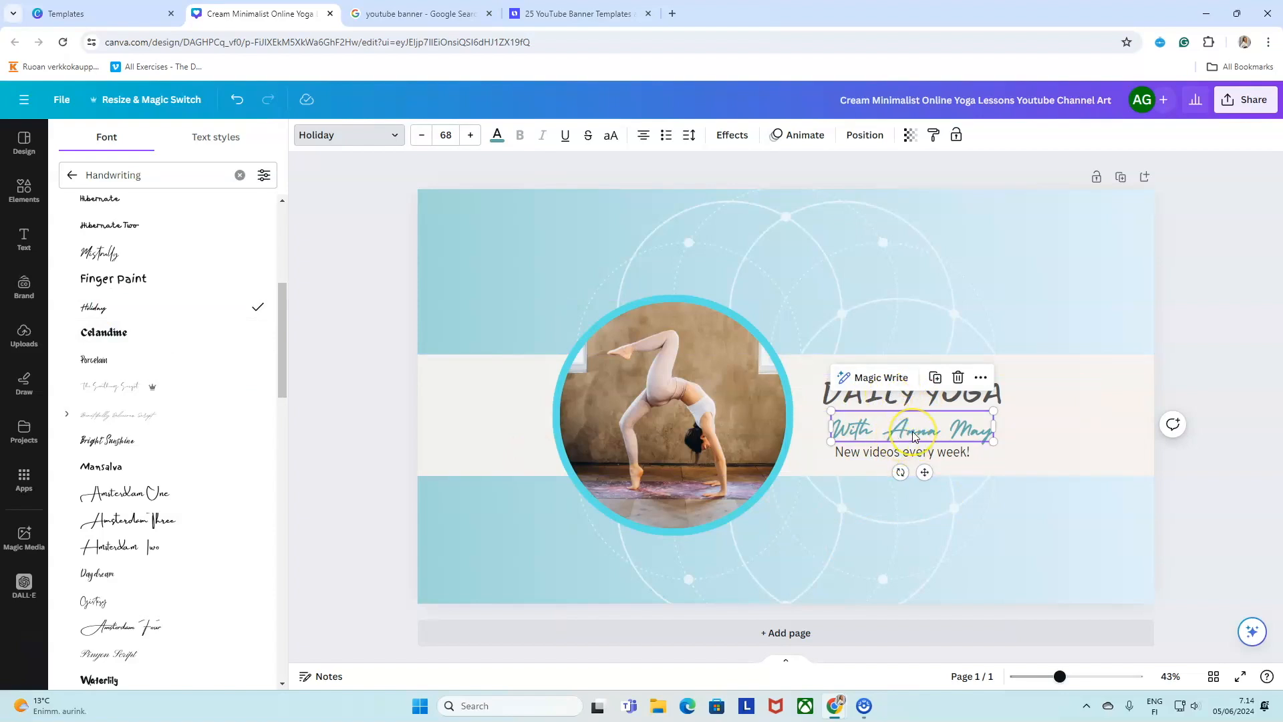
{"action": "left_click", "coordinate": [343, 279]}
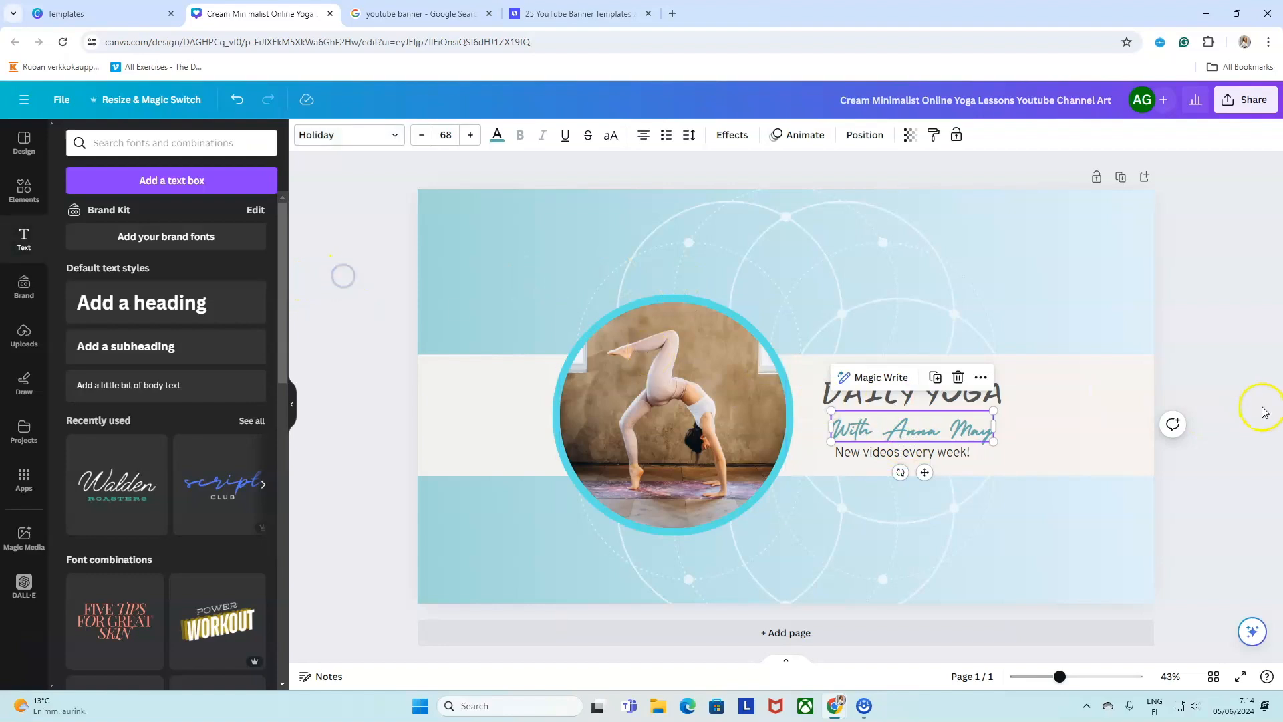
Change the DAILY YOGA title to the Playfair Display serif font.
{"action": "left_click", "coordinate": [922, 397]}
{"action": "left_click", "coordinate": [387, 134]}
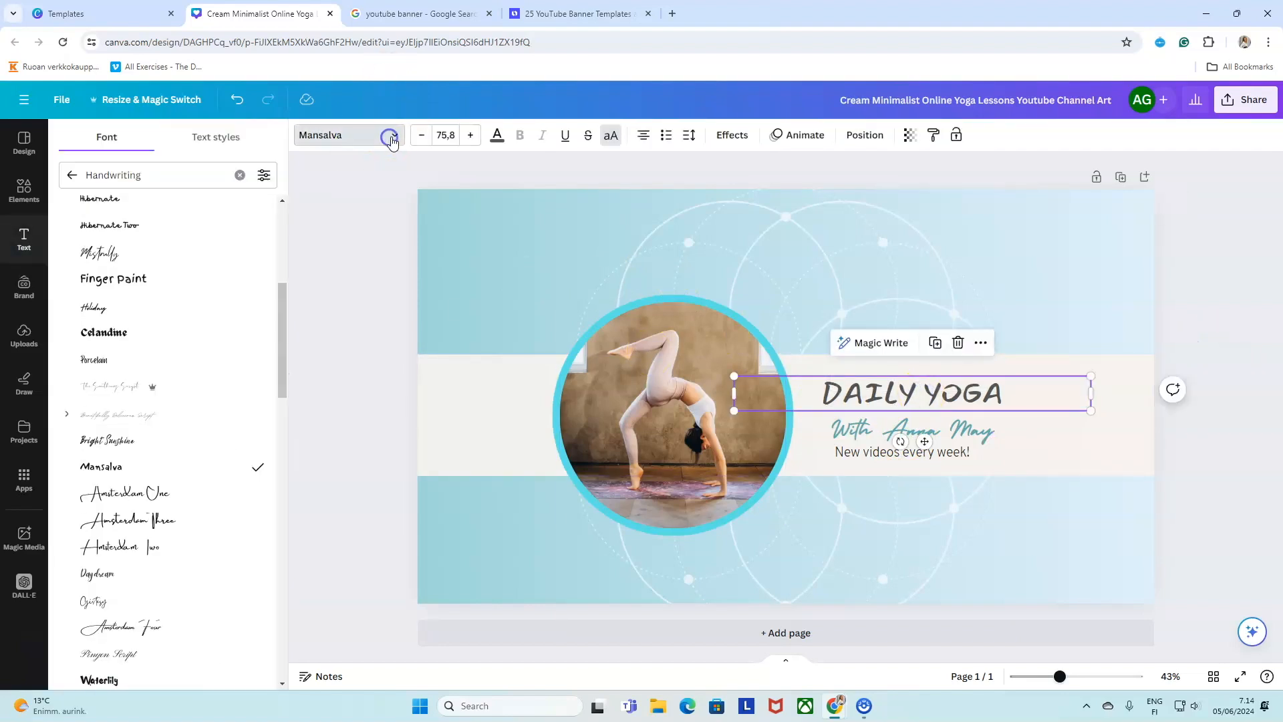
{"action": "left_click", "coordinate": [241, 175]}
{"action": "left_click", "coordinate": [362, 367]}
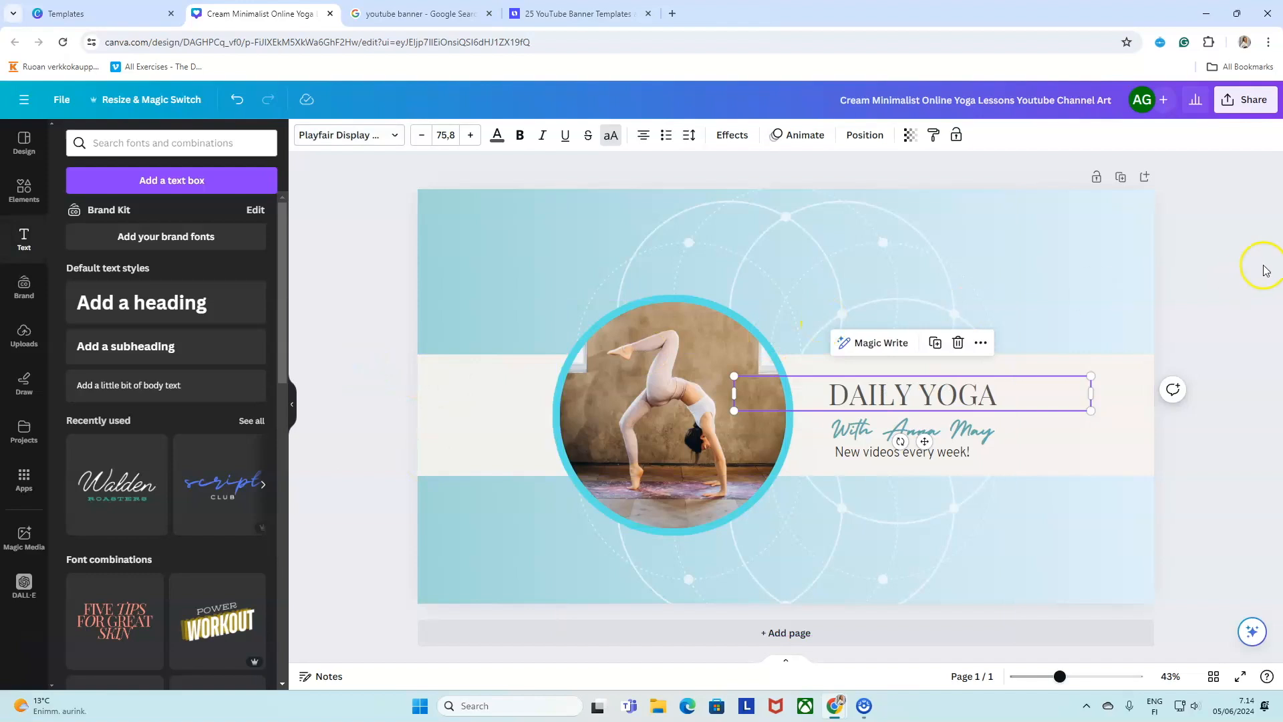
{"action": "left_click", "coordinate": [1216, 289]}
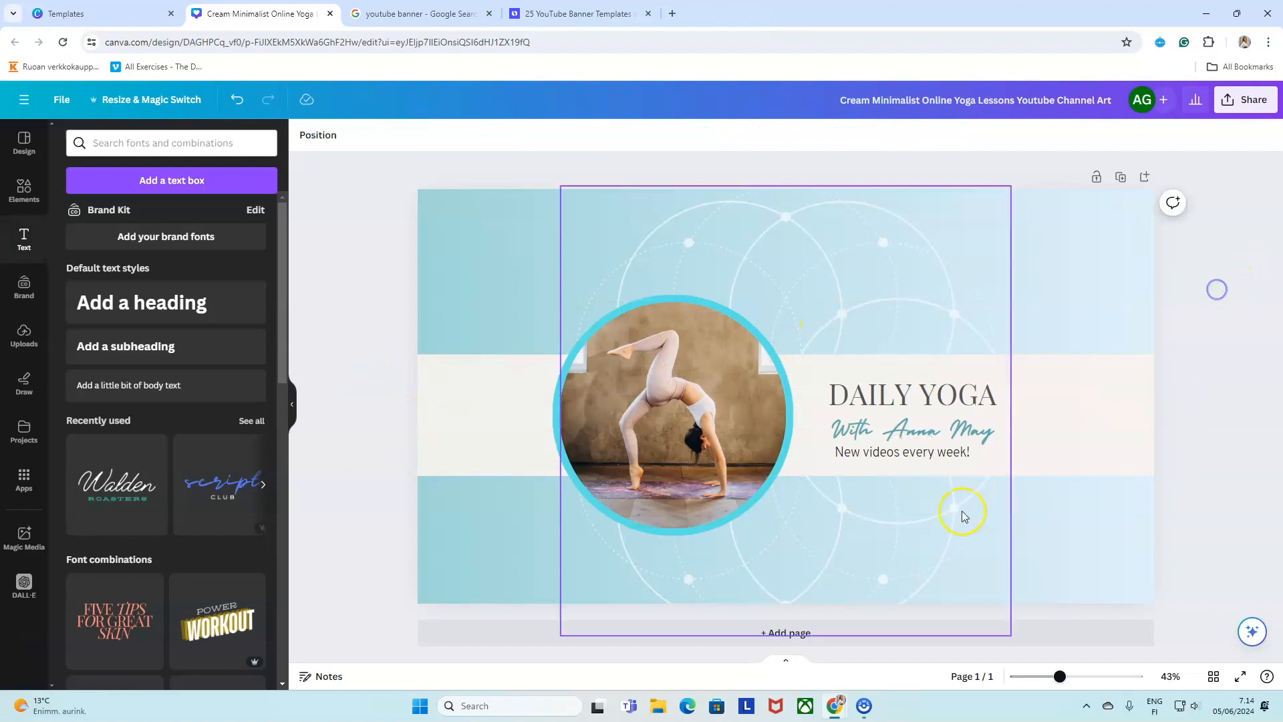
{"action": "left_click", "coordinate": [928, 435]}
{"action": "left_click_drag", "start_coordinate": [1000, 409], "coordinate": [1025, 394]}
{"action": "left_click", "coordinate": [1226, 385]}
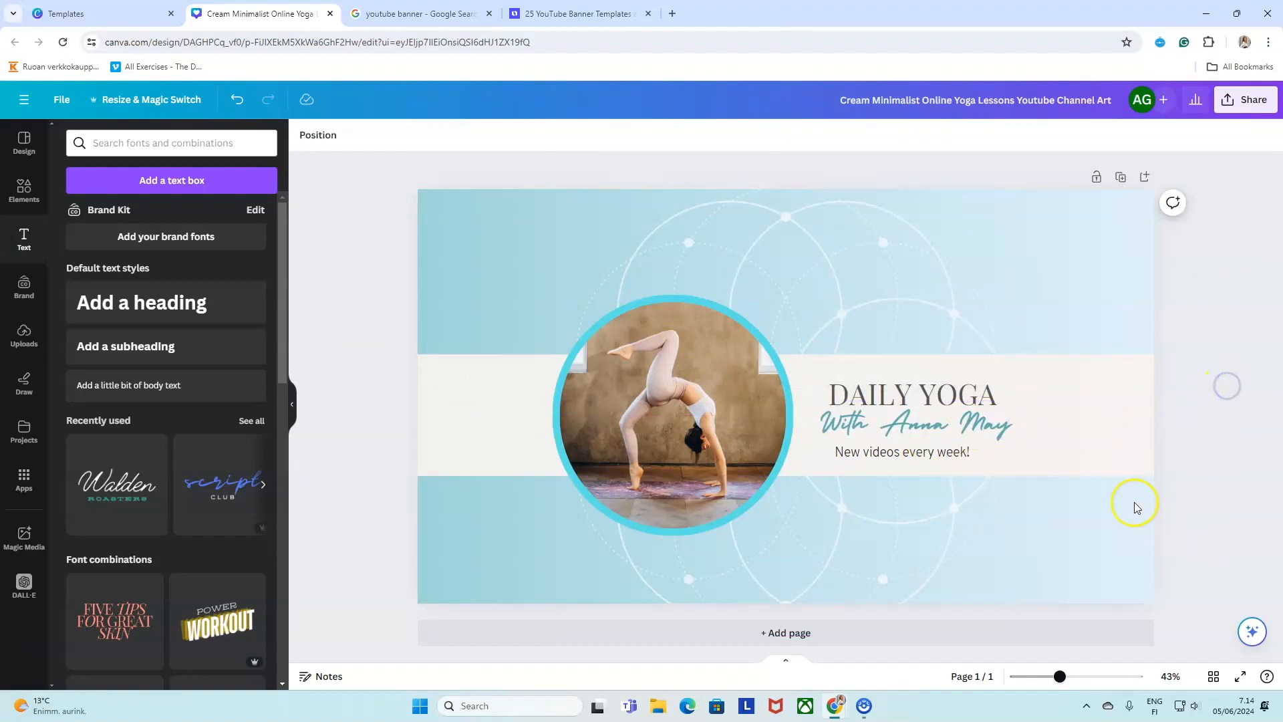
{"action": "left_click", "coordinate": [897, 421]}
{"action": "left_click", "coordinate": [898, 422]}
{"action": "key", "text": "BackSpace"}
{"action": "key", "text": "BackSpace"}
{"action": "key", "text": "BackSpace"}
{"action": "key", "text": "BackSpace"}
{"action": "key", "text": "BackSpace"}
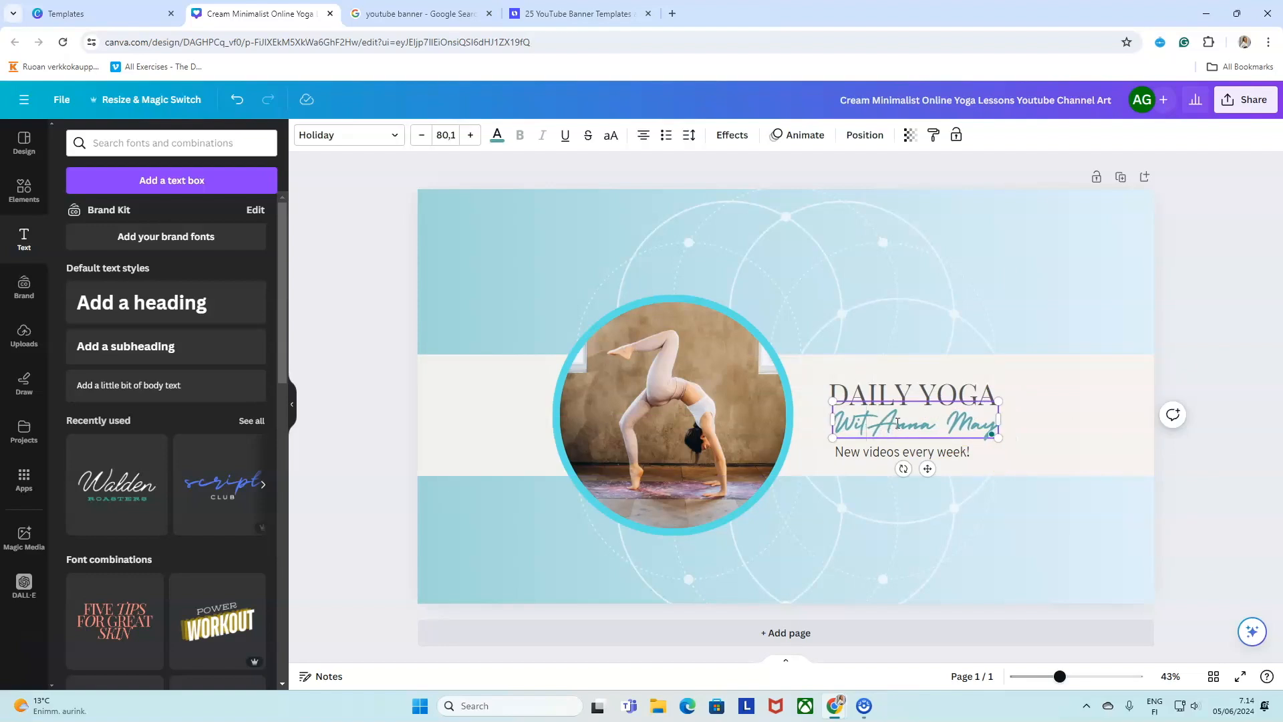
{"action": "left_click", "coordinate": [1205, 344]}
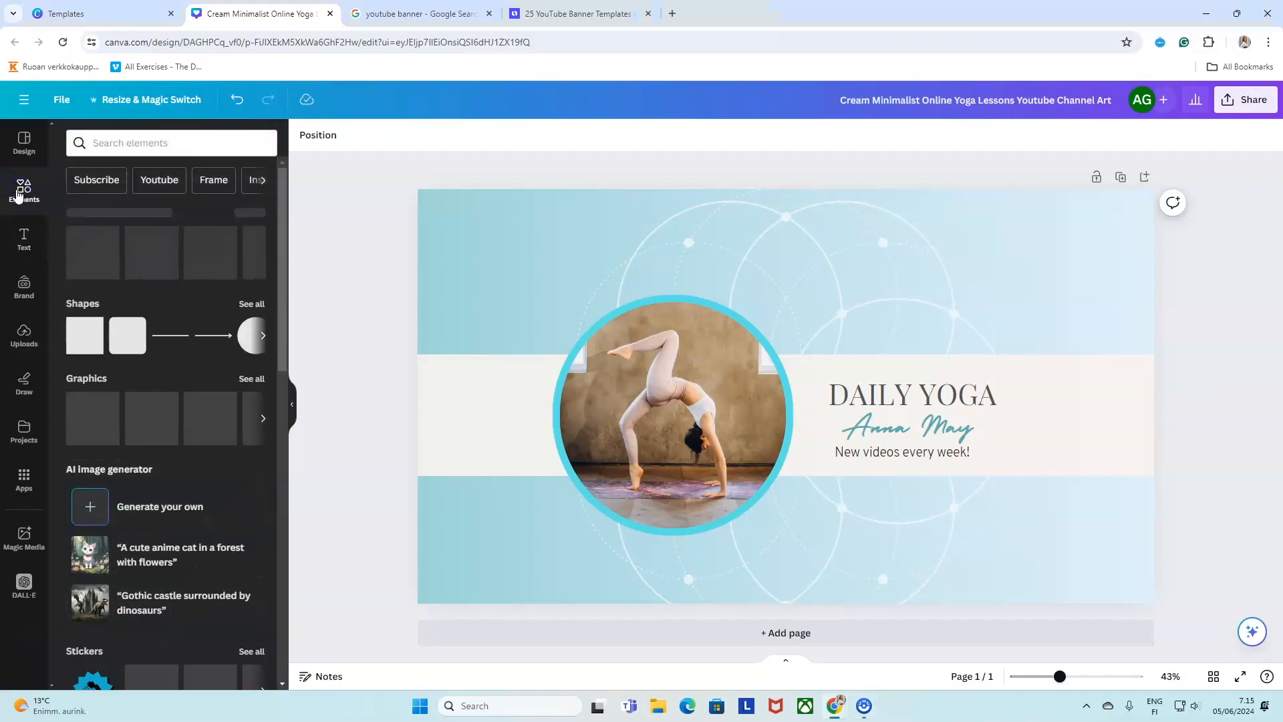
Search elements for yoga, compare Photos and Graphics, and add the black lotus meditation graphic.
{"action": "left_click", "coordinate": [190, 150]}
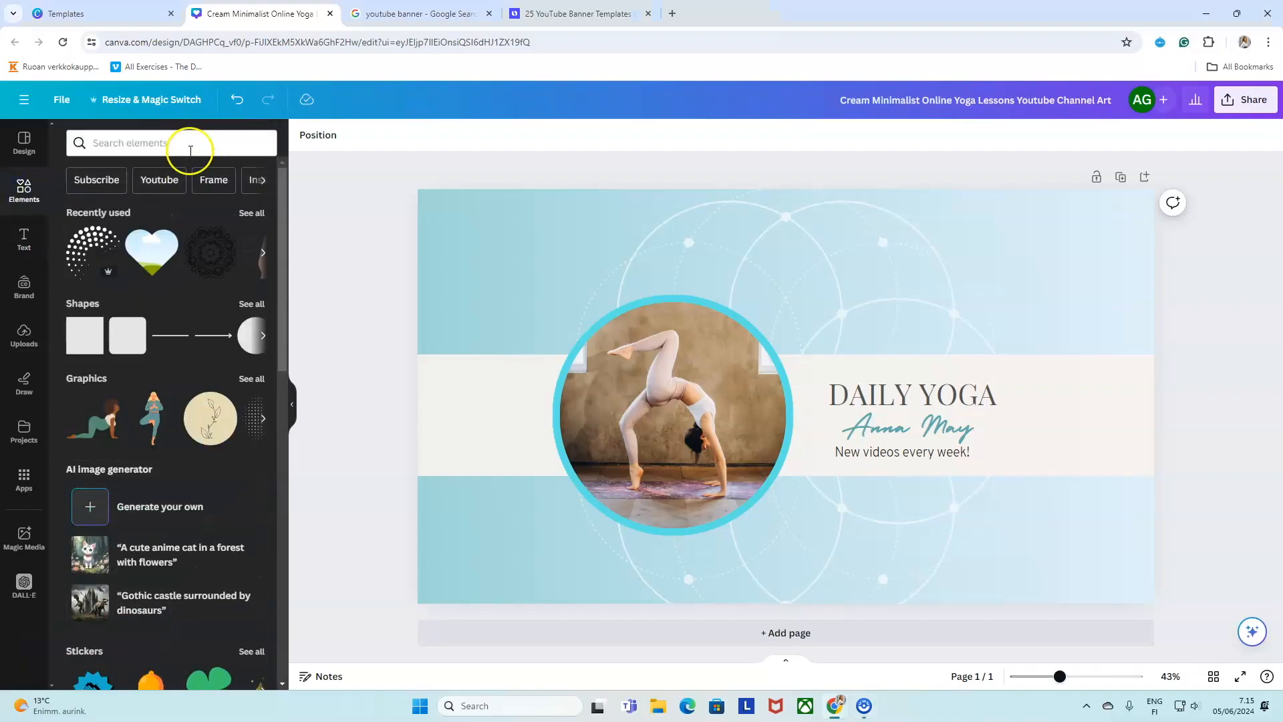
{"action": "left_click", "coordinate": [191, 145]}
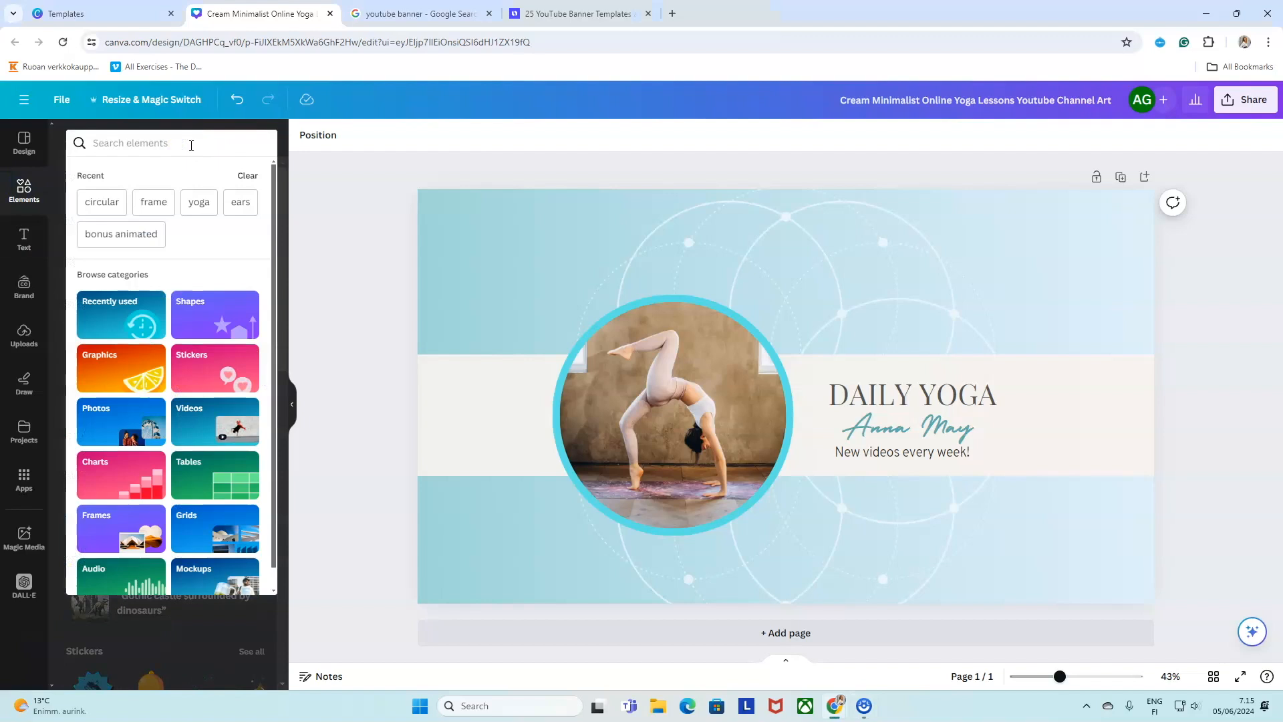
{"action": "type", "text": "yoga"}
{"action": "key", "text": "Return"}
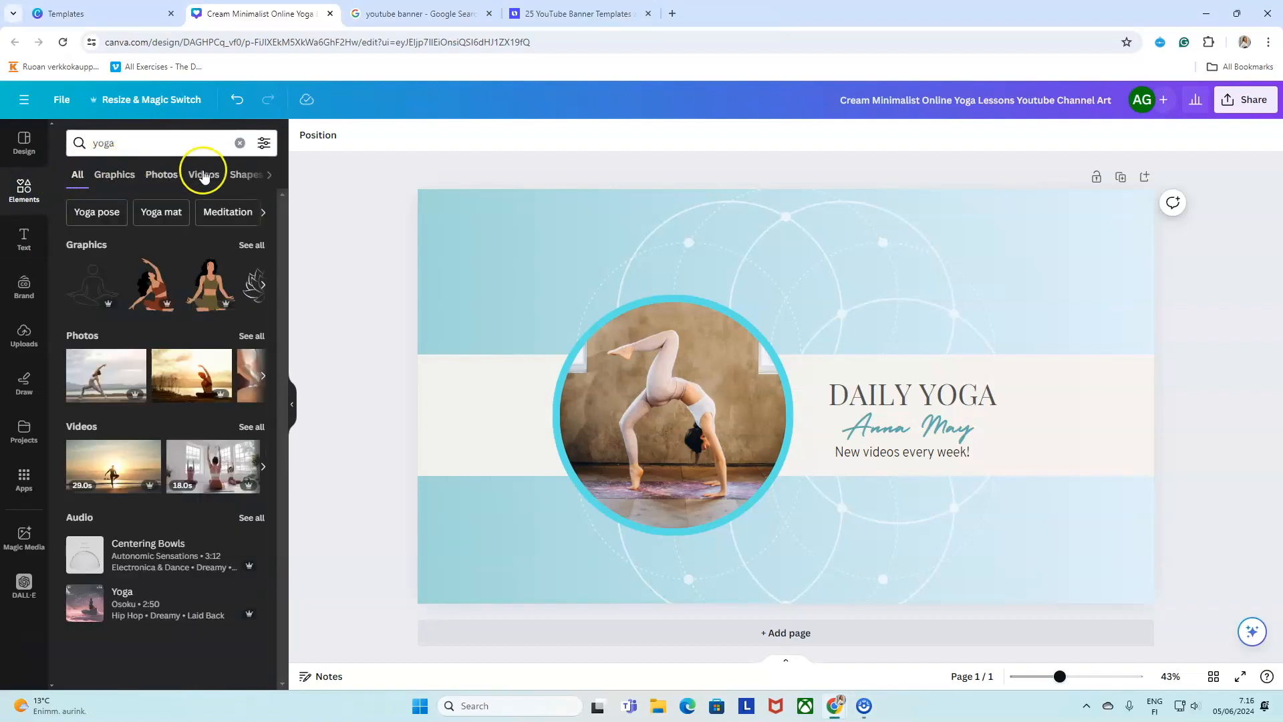
{"action": "left_click", "coordinate": [112, 179]}
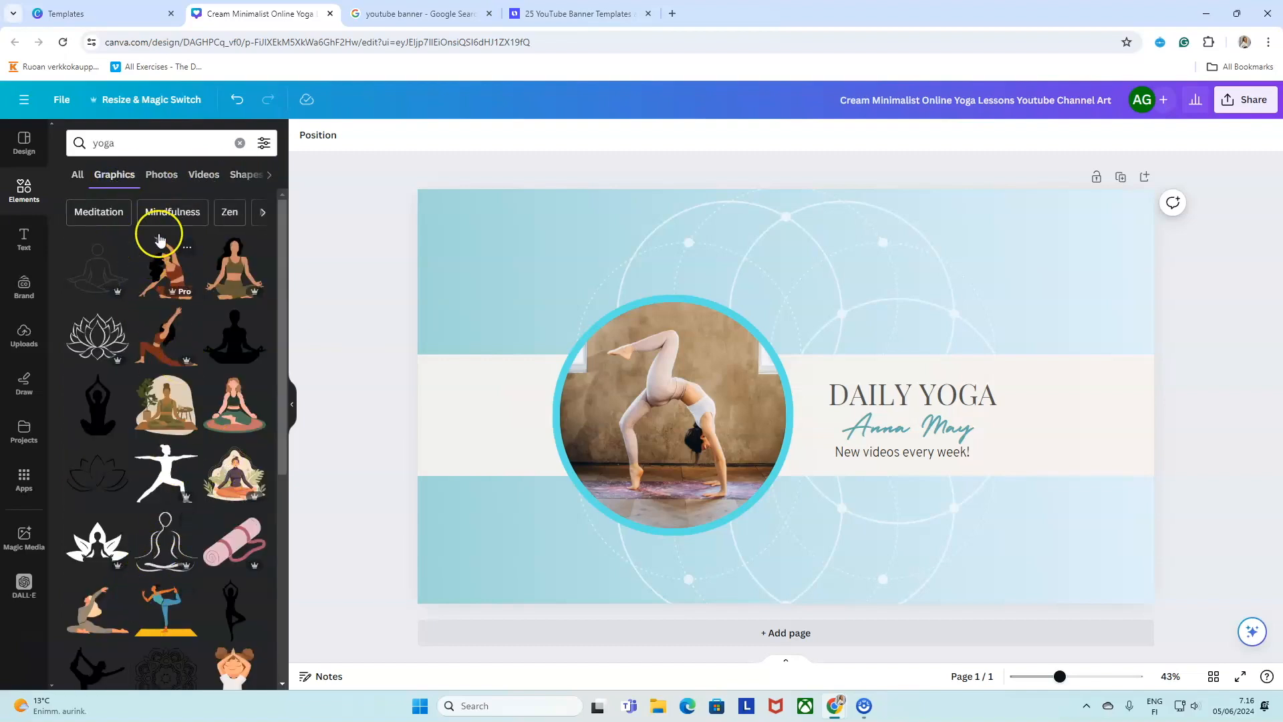
{"action": "left_click", "coordinate": [162, 176]}
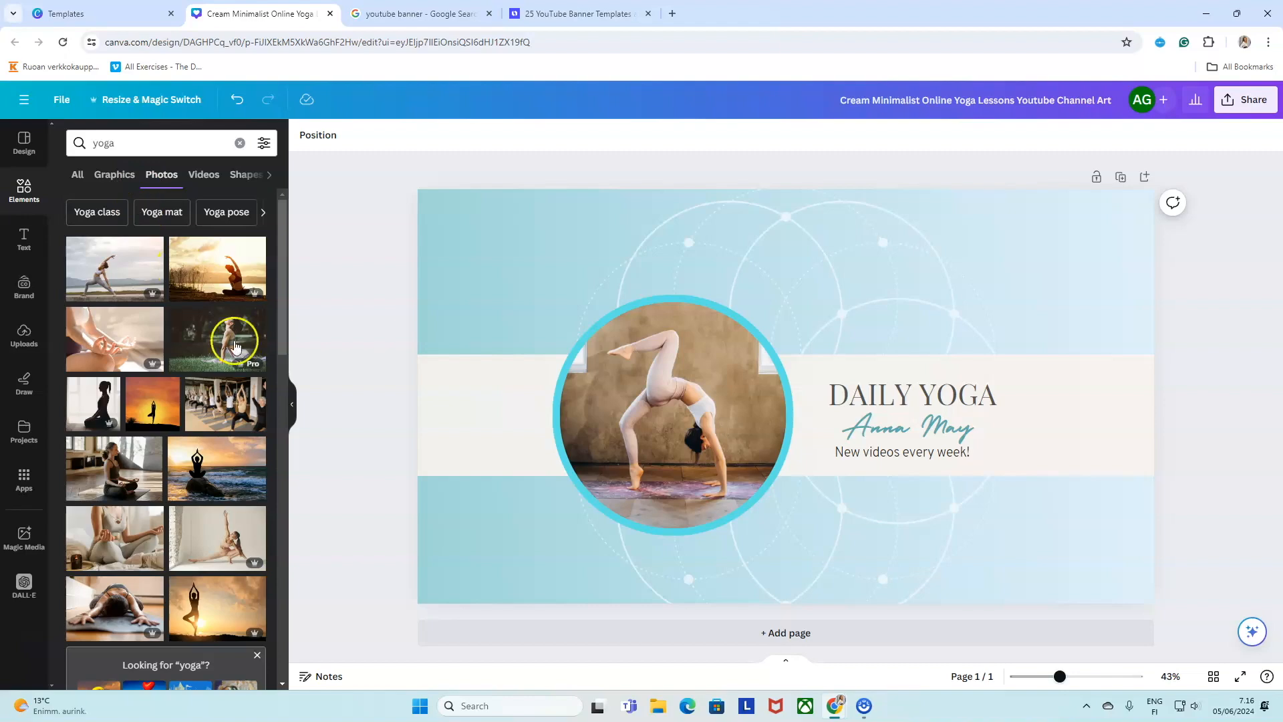
{"action": "scroll", "coordinate": [157, 475], "scroll_direction": "down", "scroll_amount": 5}
{"action": "scroll", "coordinate": [159, 482], "scroll_direction": "down", "scroll_amount": 5}
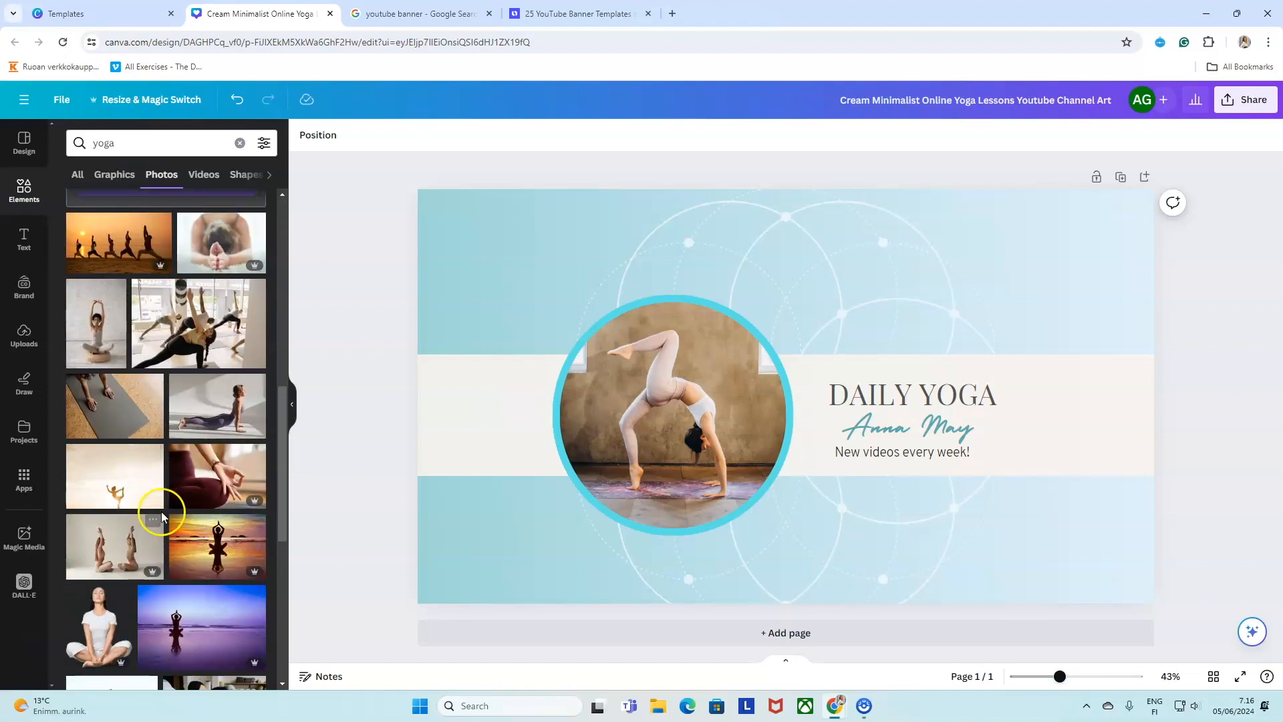
{"action": "left_click", "coordinate": [114, 174]}
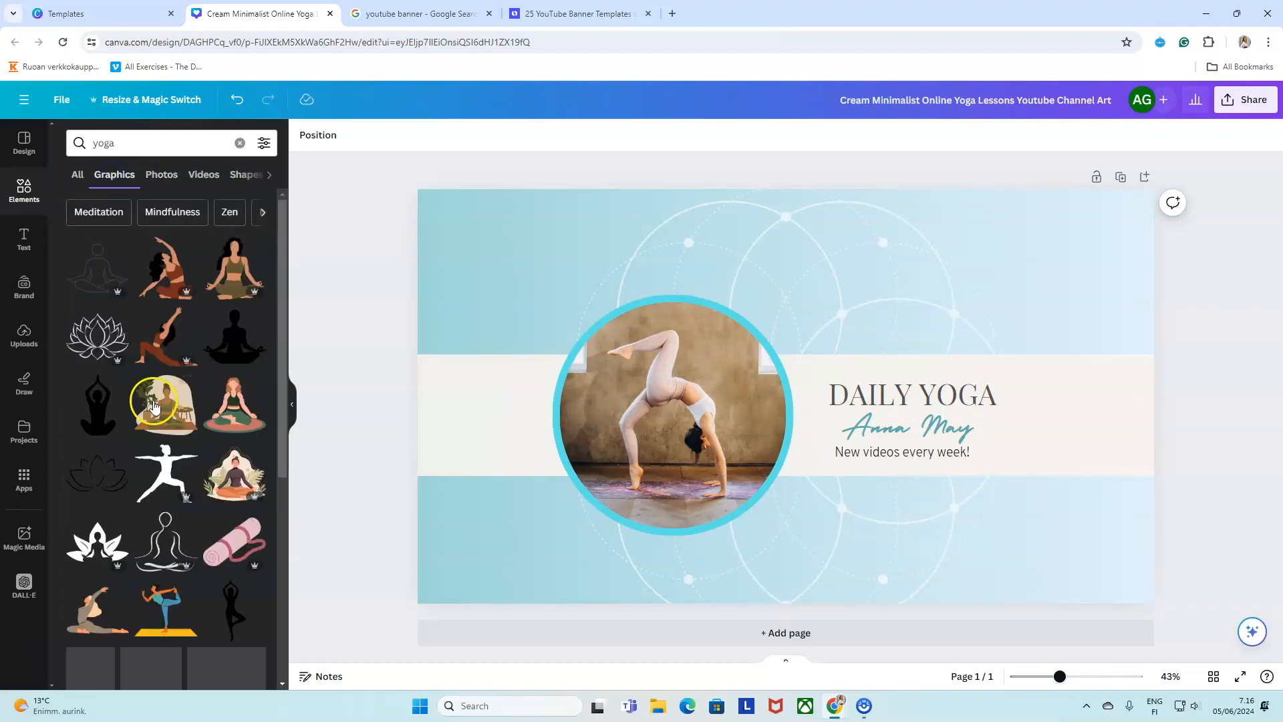
{"action": "scroll", "coordinate": [87, 417], "scroll_direction": "down", "scroll_amount": 3}
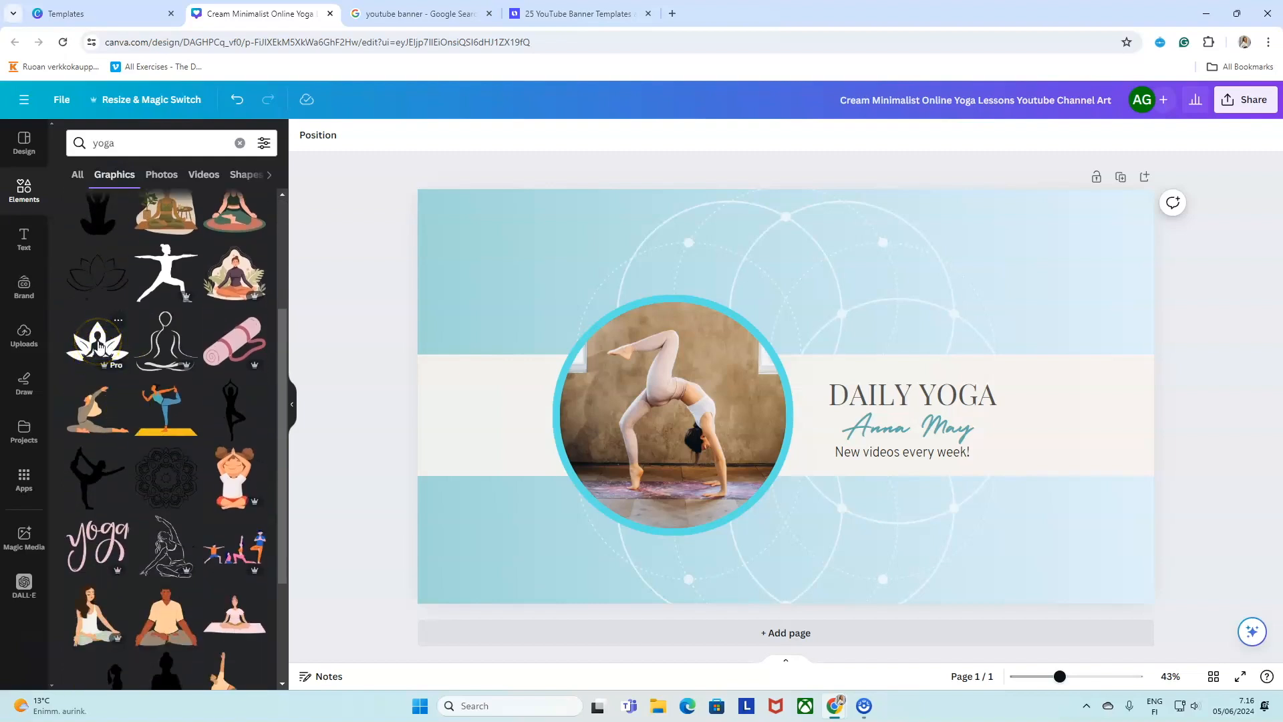
{"action": "left_click", "coordinate": [98, 345]}
Delete the extra lotus copy, shrink the remaining lotus, and line it up right of DAILY YOGA.
{"action": "left_click_drag", "start_coordinate": [828, 439], "coordinate": [1107, 440]}
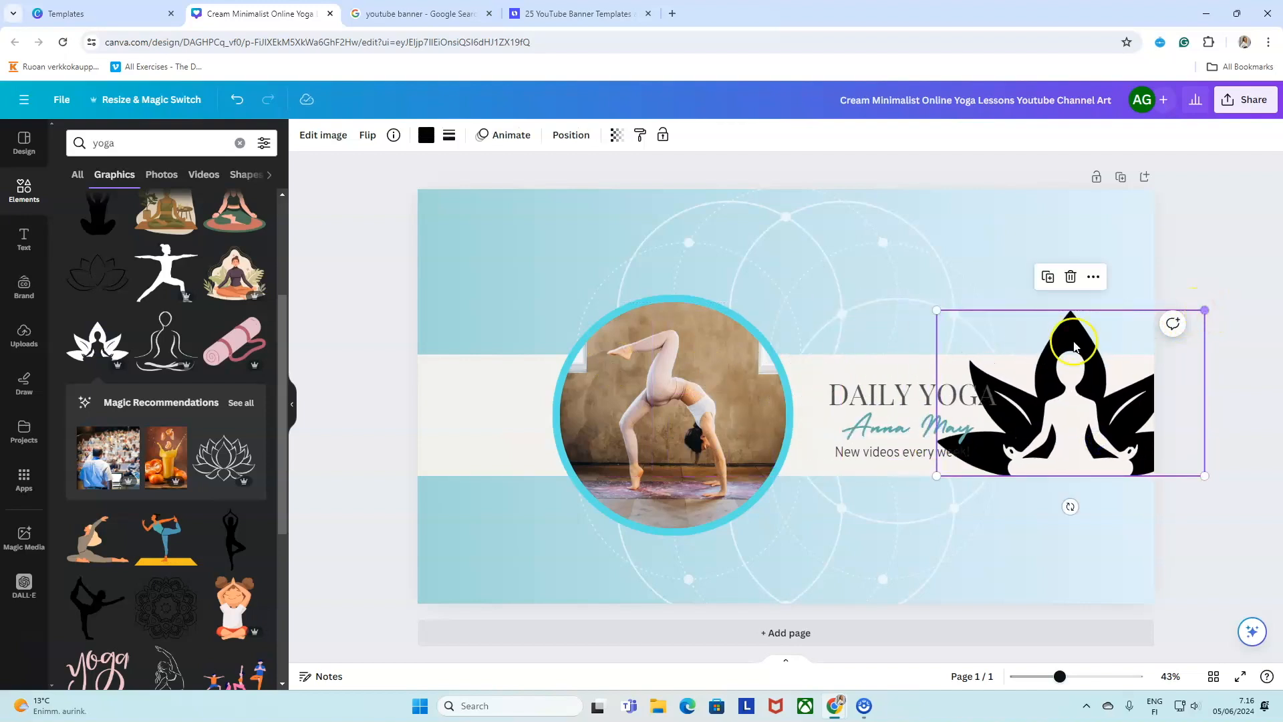
{"action": "left_click_drag", "start_coordinate": [1073, 346], "coordinate": [843, 427]}
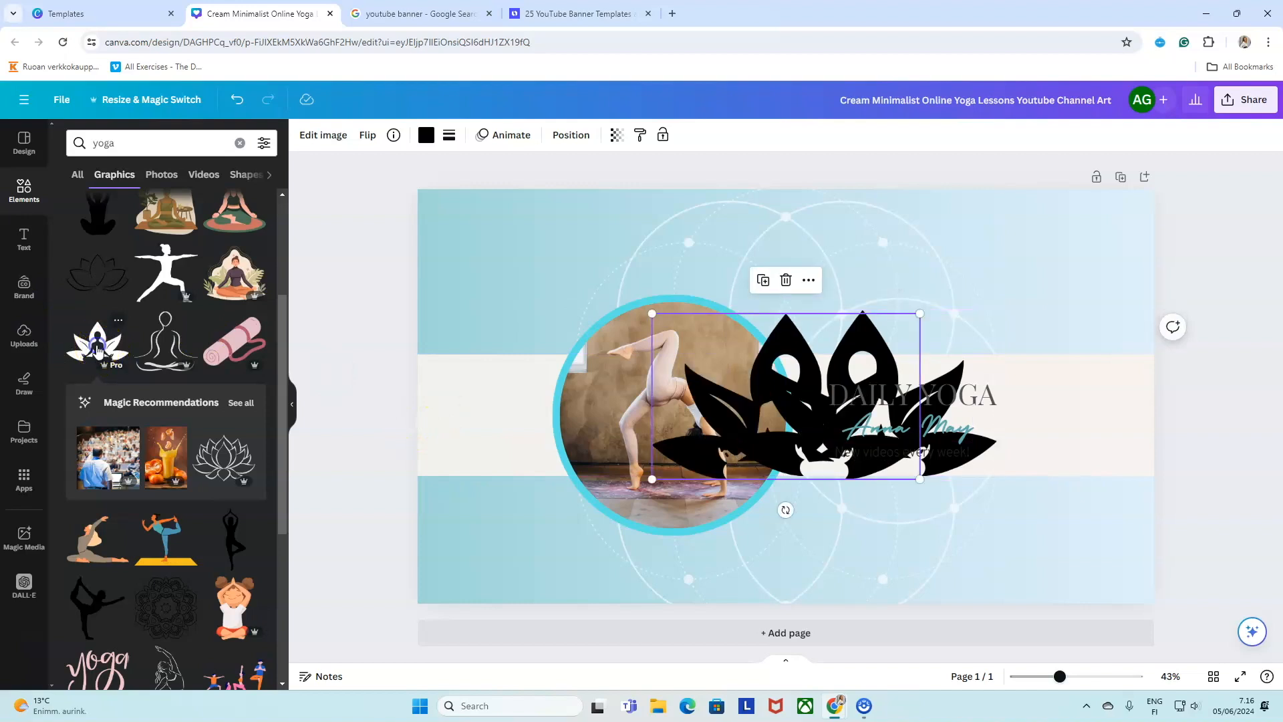
{"action": "left_click", "coordinate": [595, 358]}
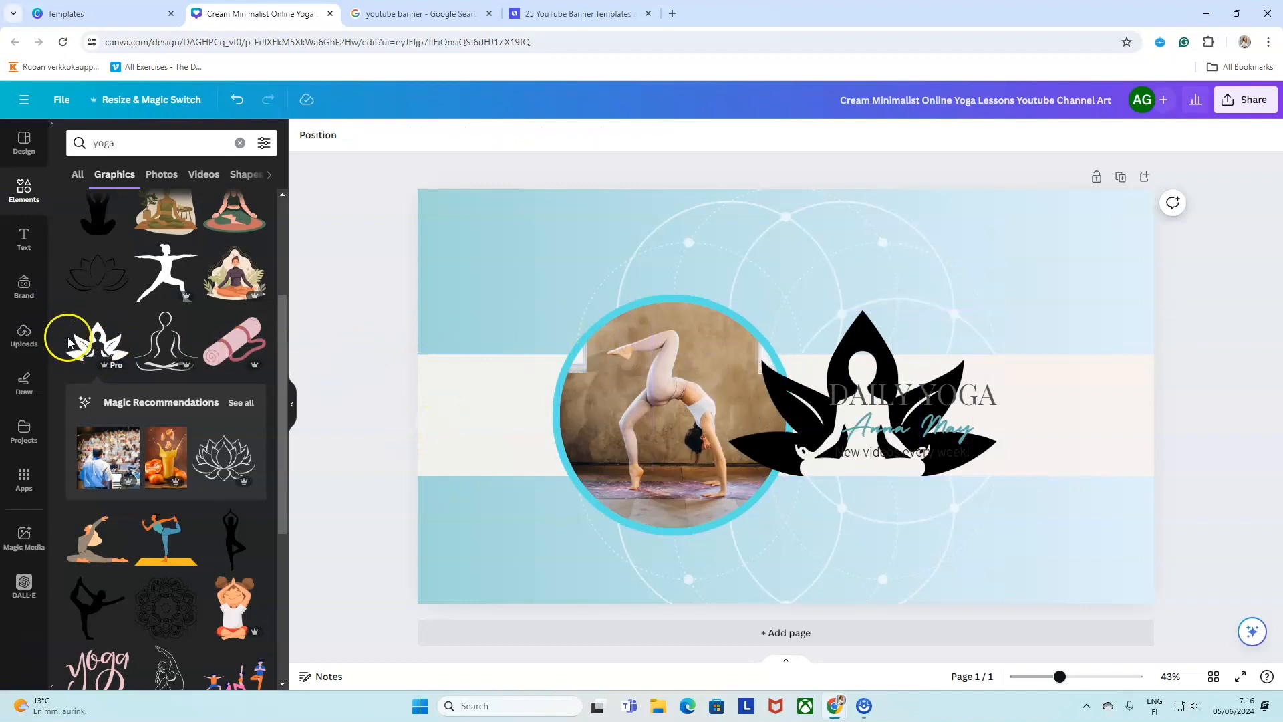
{"action": "left_click_drag", "start_coordinate": [82, 342], "coordinate": [472, 223]}
{"action": "key", "text": "Delete"}
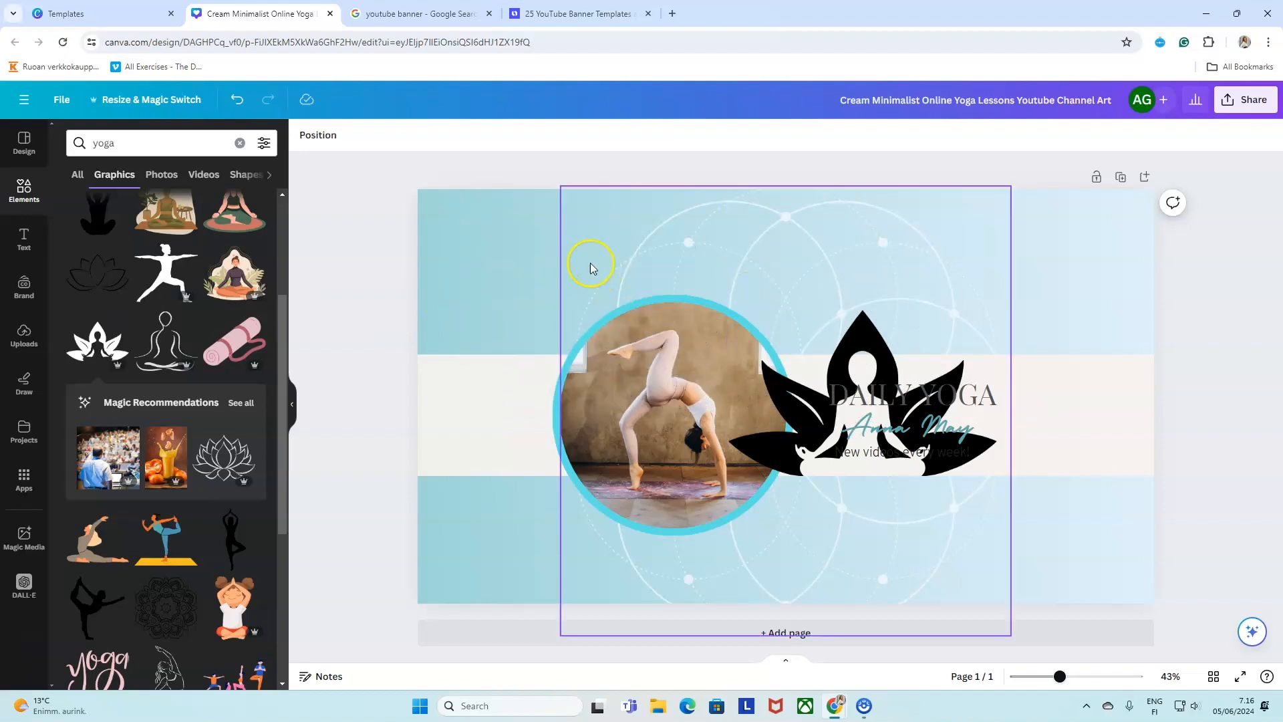
{"action": "left_click_drag", "start_coordinate": [889, 352], "coordinate": [1002, 355]}
{"action": "left_click_drag", "start_coordinate": [1118, 310], "coordinate": [940, 421]}
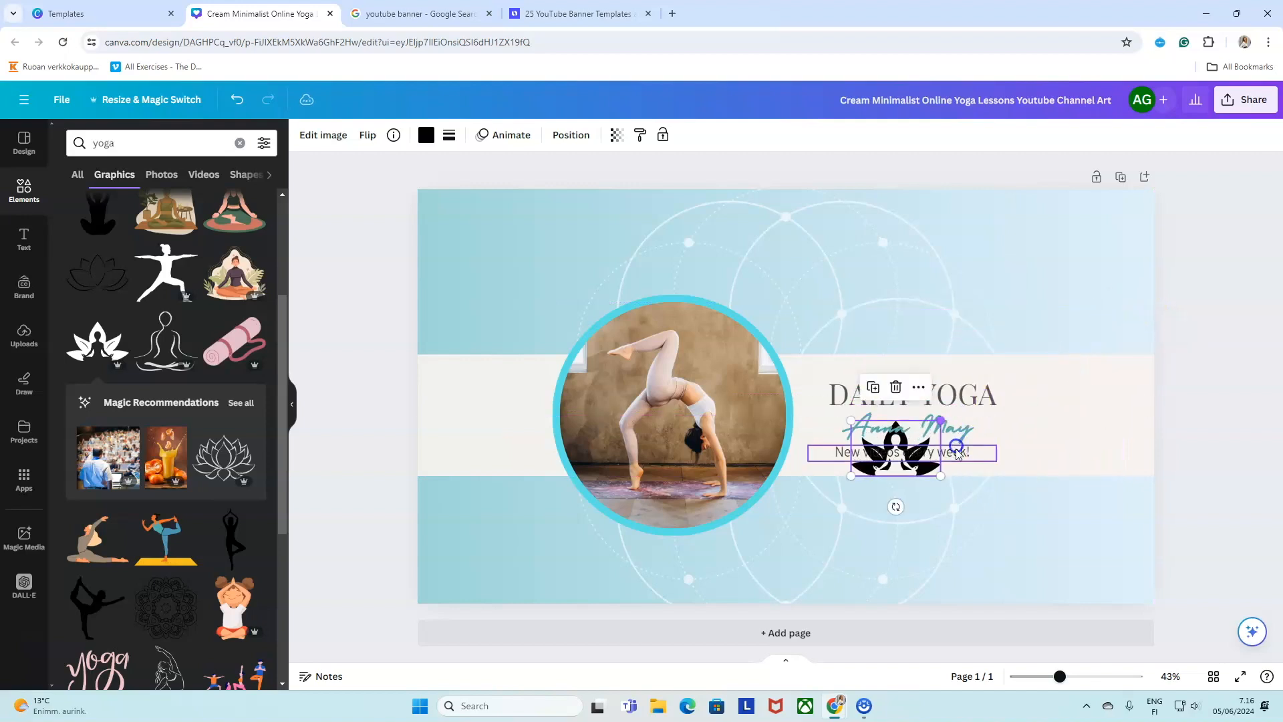
{"action": "left_click_drag", "start_coordinate": [898, 468], "coordinate": [1055, 438]}
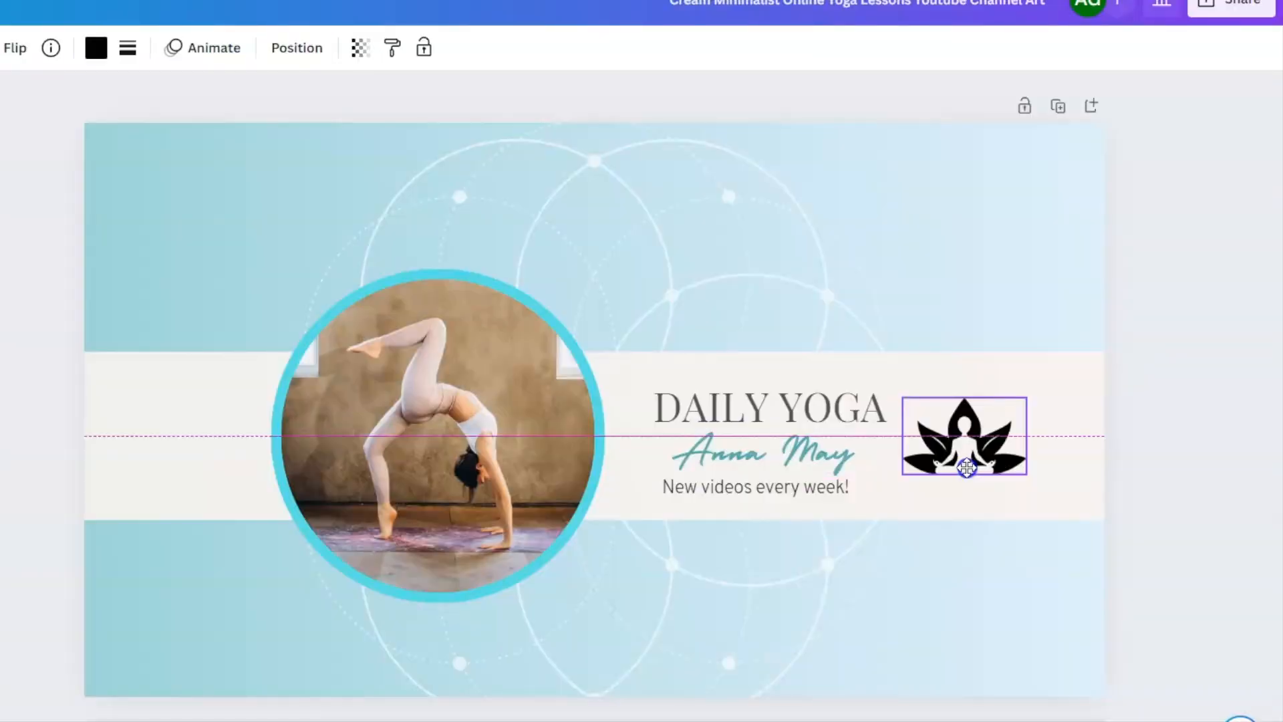
{"action": "mouse_move", "coordinate": [966, 467]}
{"action": "left_mouse_down"}
{"action": "mouse_move", "coordinate": [972, 446]}
{"action": "mouse_move", "coordinate": [997, 446]}
{"action": "mouse_move", "coordinate": [968, 445]}
{"action": "mouse_move", "coordinate": [964, 479]}
{"action": "mouse_move", "coordinate": [910, 458]}
{"action": "mouse_move", "coordinate": [751, 443]}
{"action": "mouse_move", "coordinate": [819, 487]}
{"action": "mouse_move", "coordinate": [775, 461]}
{"action": "mouse_move", "coordinate": [775, 433]}
{"action": "mouse_move", "coordinate": [775, 452]}
{"action": "mouse_move", "coordinate": [761, 452]}
{"action": "mouse_move", "coordinate": [974, 461]}
{"action": "mouse_move", "coordinate": [980, 477]}
{"action": "left_mouse_up"}
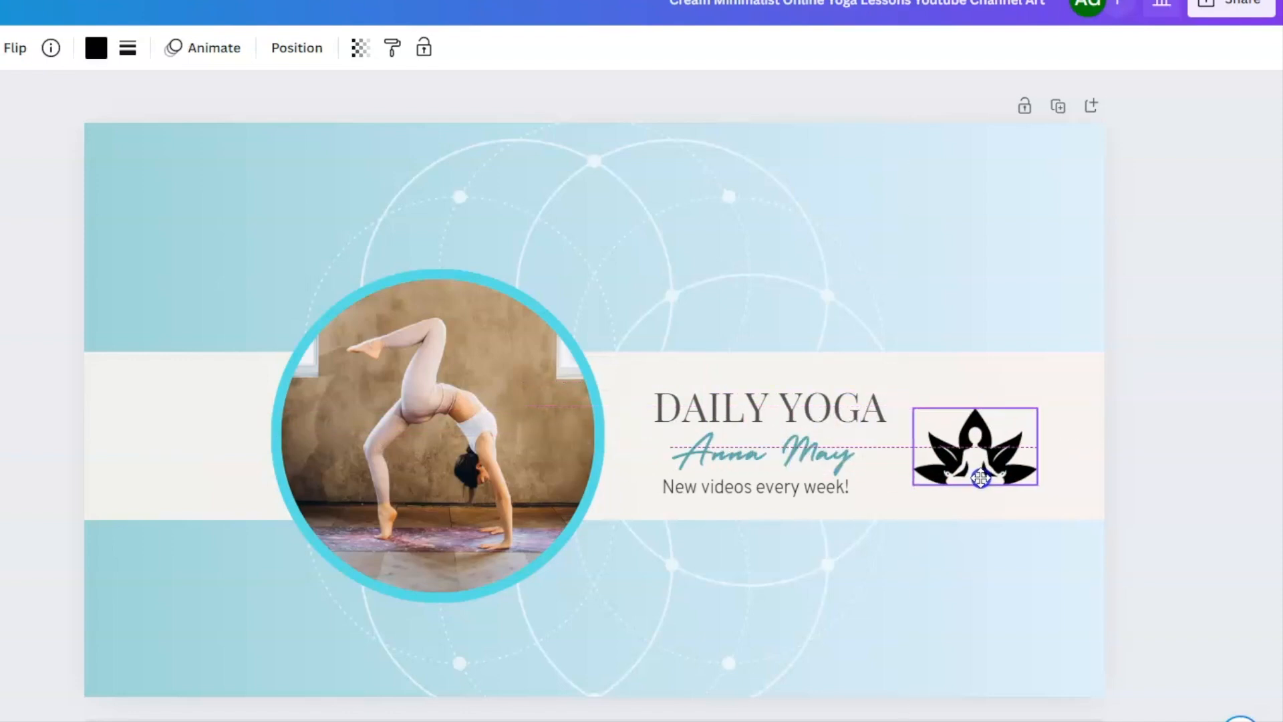
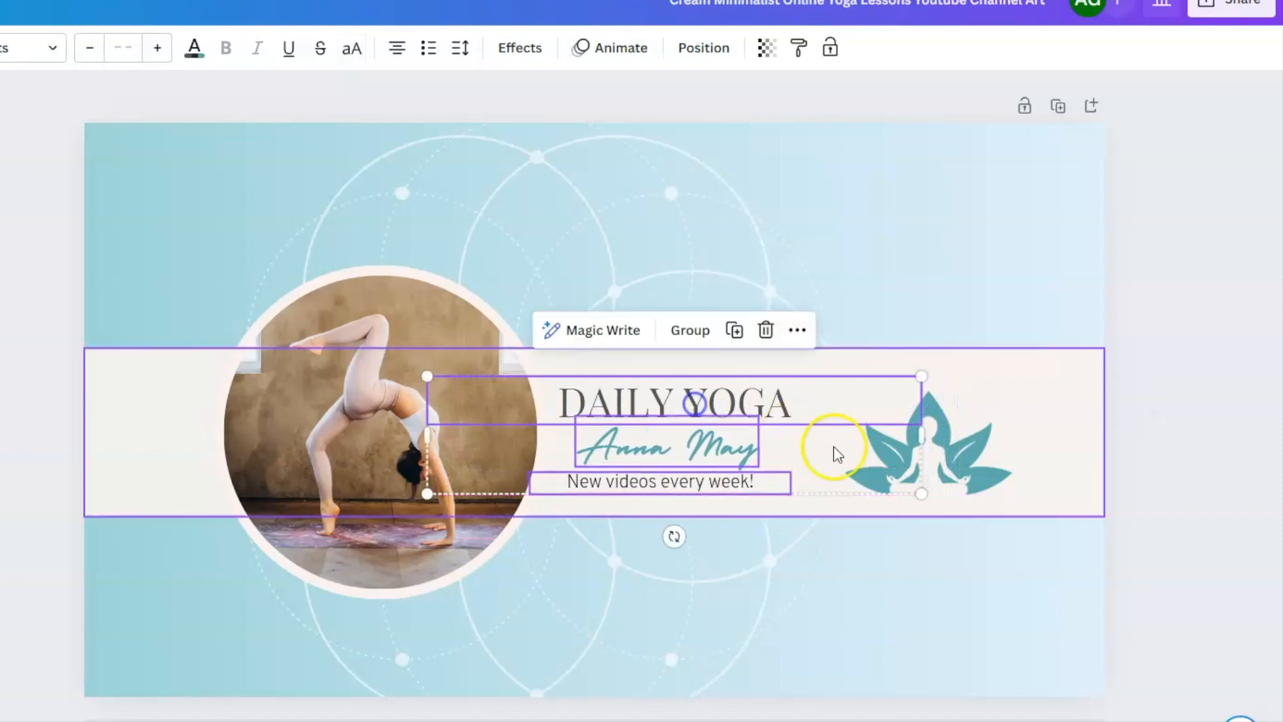
Move the teal lotus left beside the DAILY YOGA text block using the alignment guides.
{"action": "left_click_drag", "start_coordinate": [887, 459], "coordinate": [821, 439]}
{"action": "left_click", "coordinate": [1069, 459]}
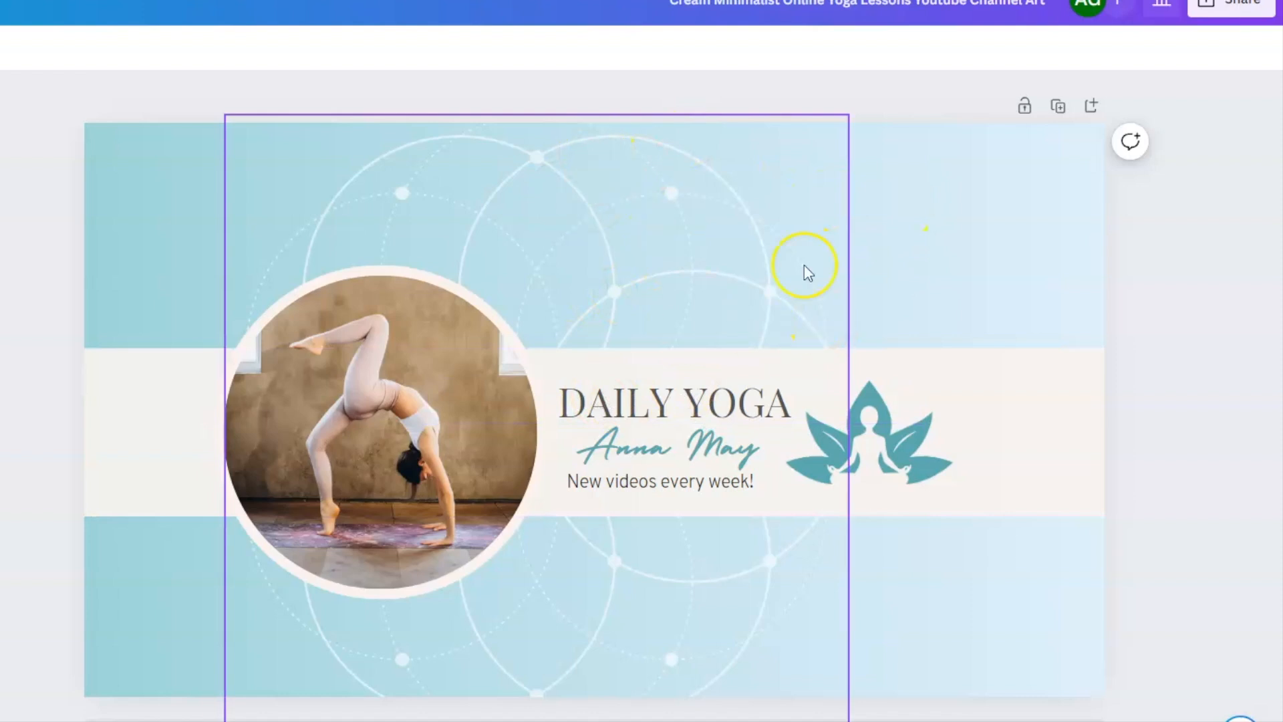
Delete the circle-pattern background graphic and search elements for 'dots'.
{"action": "left_click", "coordinate": [544, 164]}
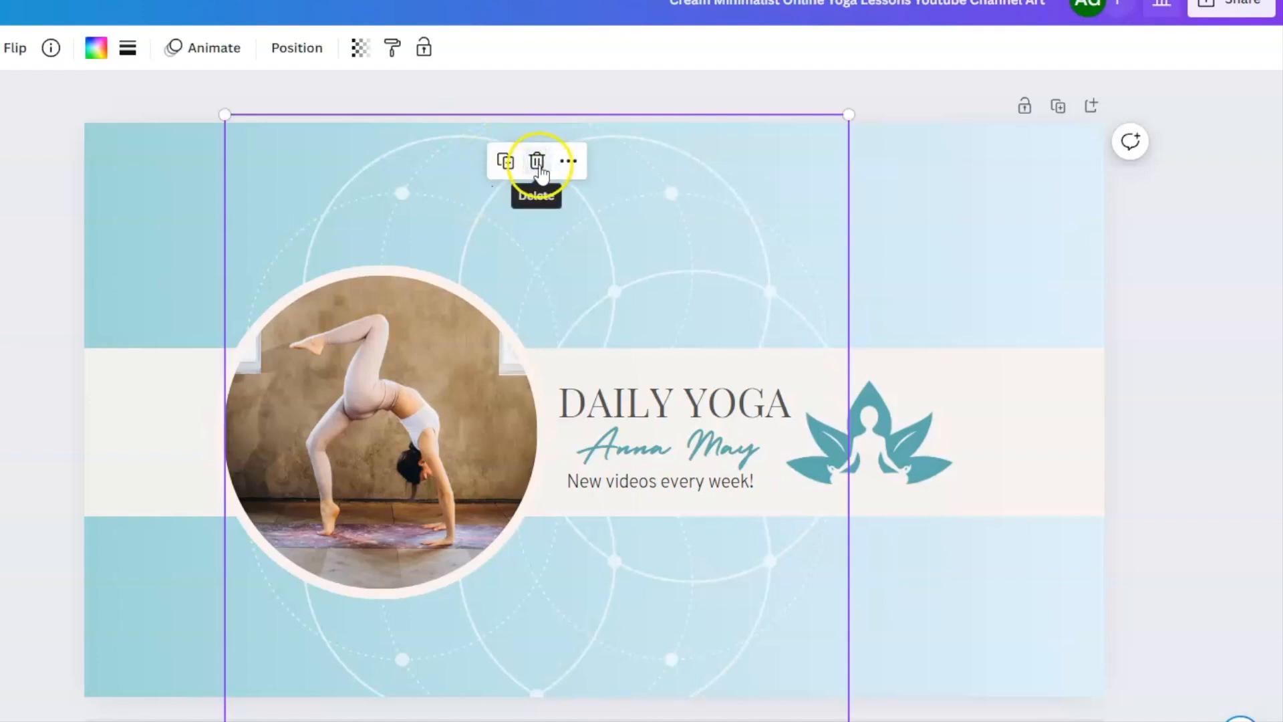
{"action": "left_click", "coordinate": [538, 167]}
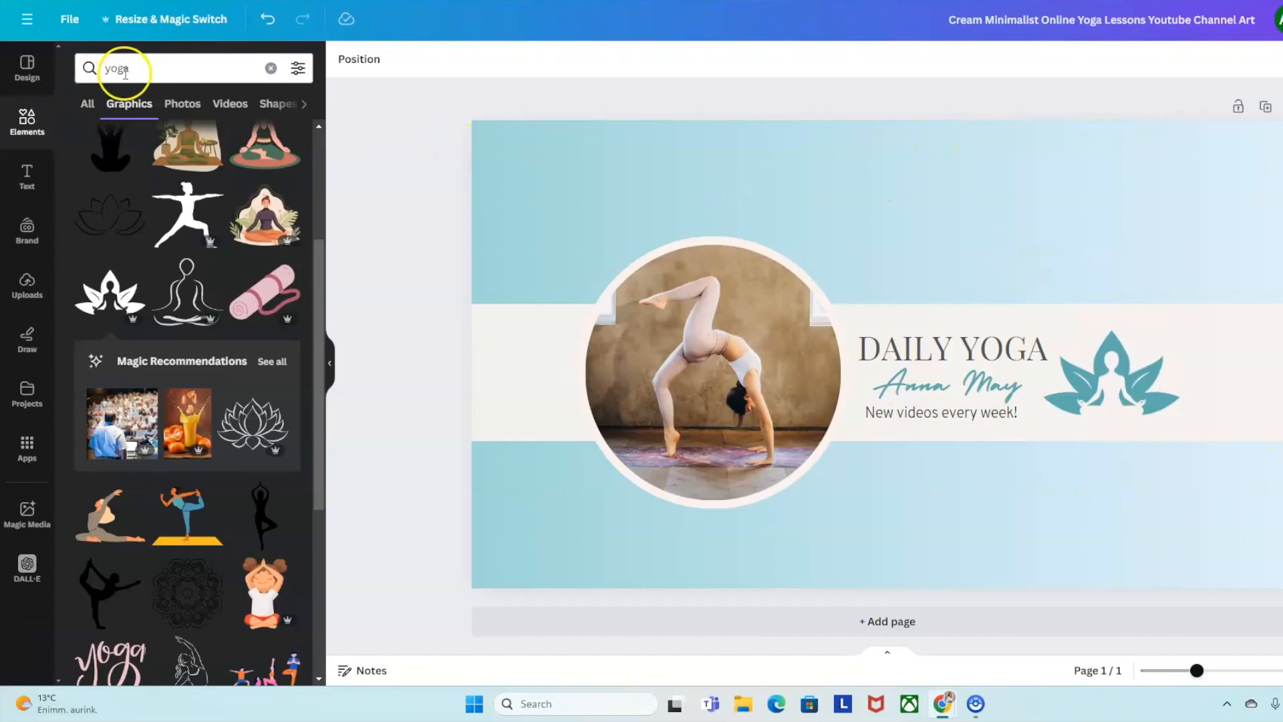
{"action": "left_click", "coordinate": [270, 69]}
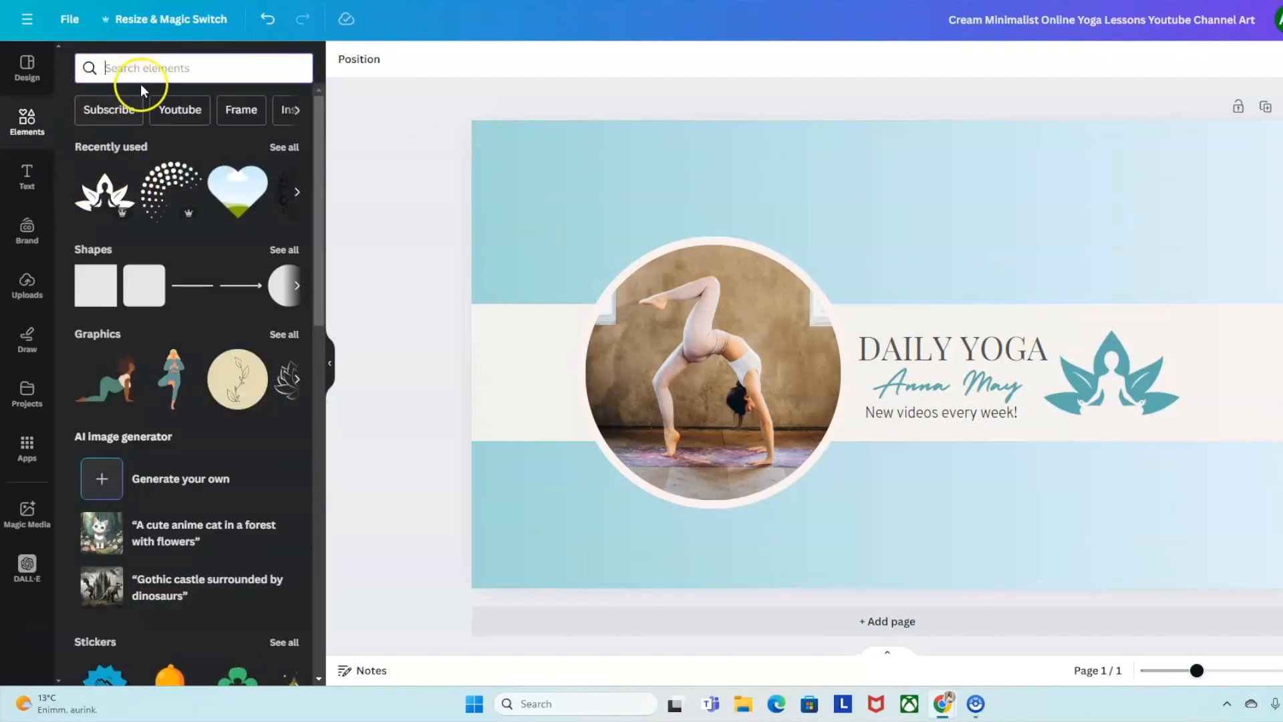
{"action": "type", "text": "dots"}
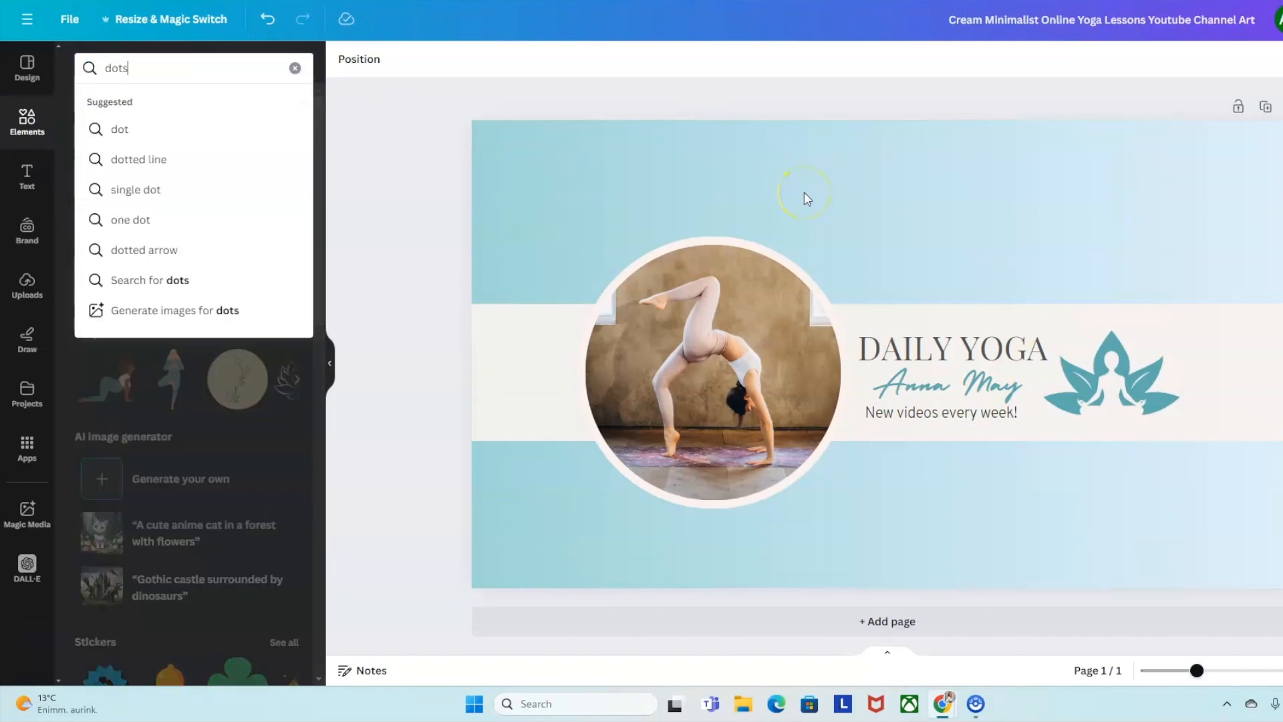
{"action": "key", "text": "Return"}
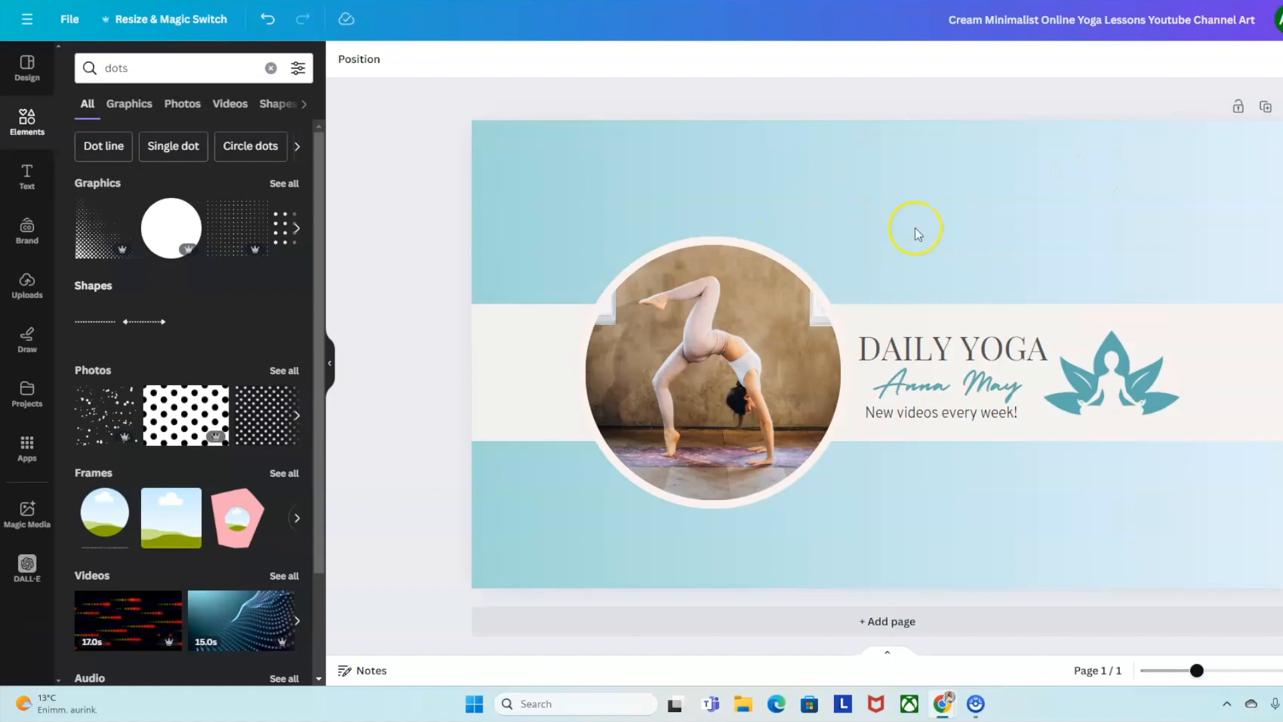
Add the spiral dots graphic from the full dots graphics results.
{"action": "left_click", "coordinate": [280, 182]}
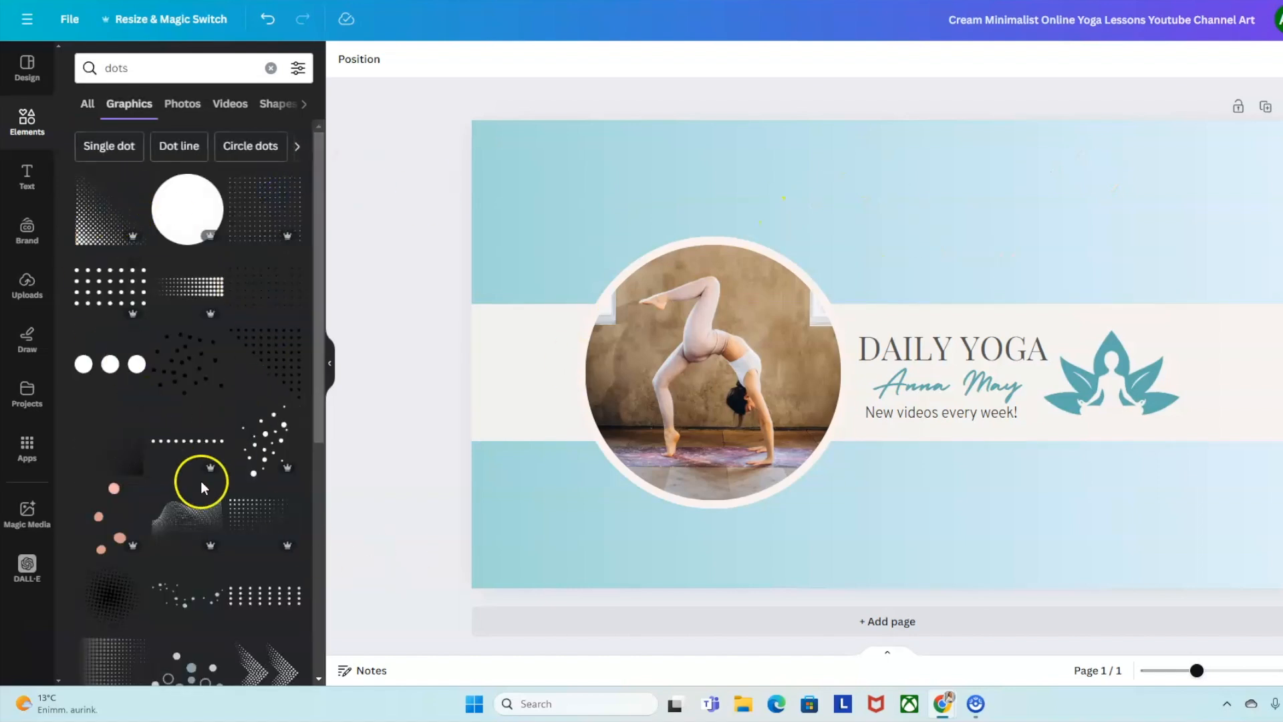
{"action": "scroll", "coordinate": [243, 524], "scroll_direction": "down", "scroll_amount": 8}
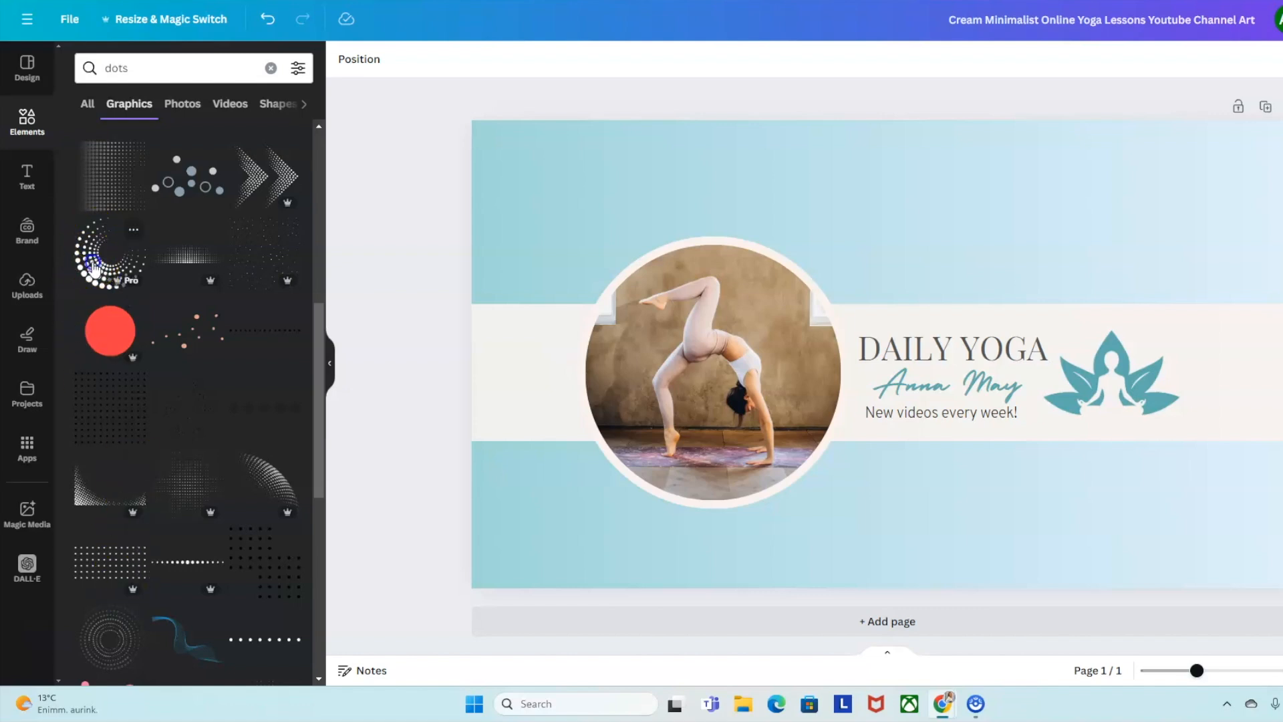
{"action": "left_click", "coordinate": [94, 267]}
Place the spiral dots over the yoga photo, enlarge it, and recolour it teal #5facaf.
{"action": "left_click_drag", "start_coordinate": [891, 351], "coordinate": [642, 405]}
{"action": "left_click_drag", "start_coordinate": [750, 300], "coordinate": [922, 149]}
{"action": "left_click_drag", "start_coordinate": [791, 415], "coordinate": [745, 481]}
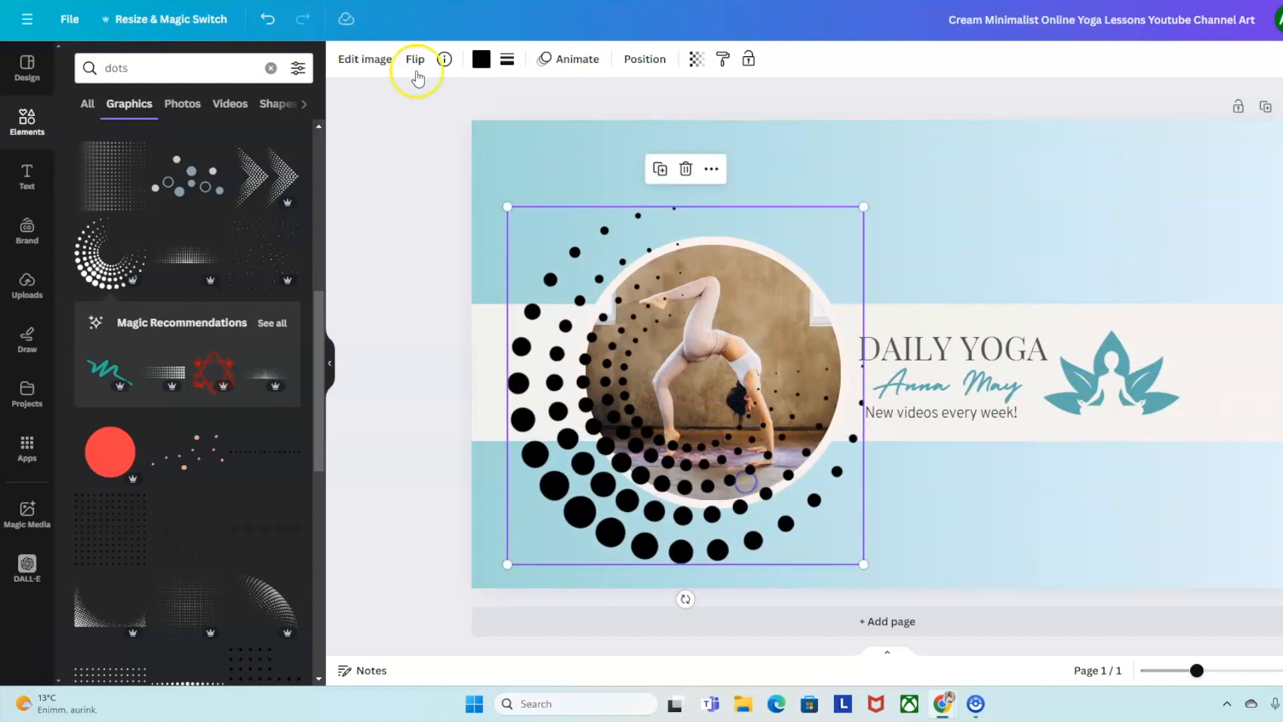
{"action": "left_click", "coordinate": [483, 61]}
{"action": "left_click", "coordinate": [247, 150]}
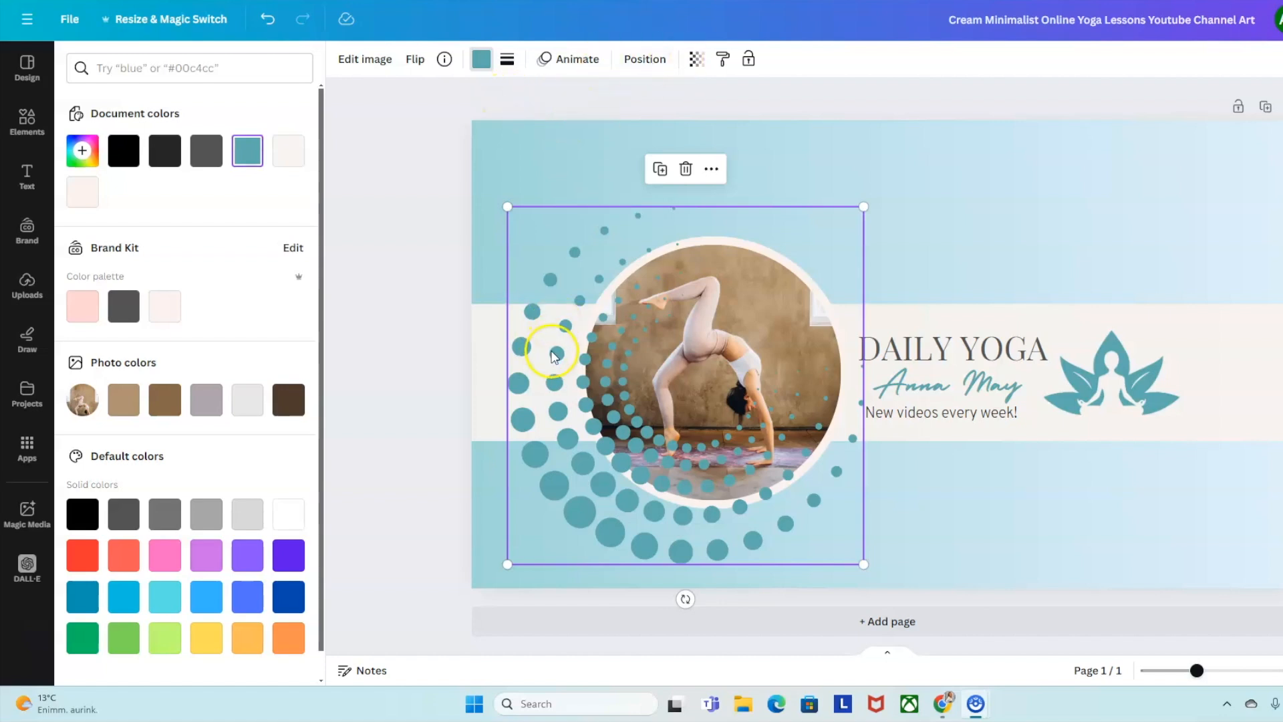
Layer the dot spiral behind the yoga photo but in front of the white band.
{"action": "left_click", "coordinate": [619, 61]}
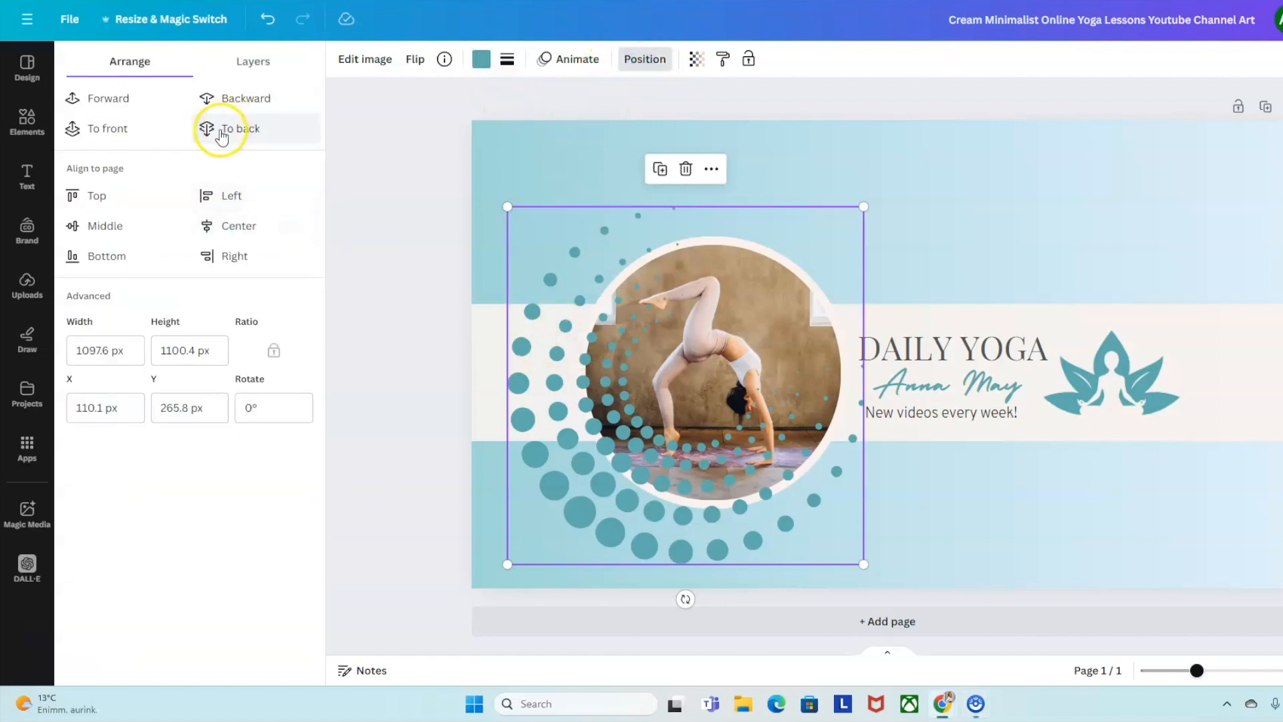
{"action": "left_click", "coordinate": [221, 102]}
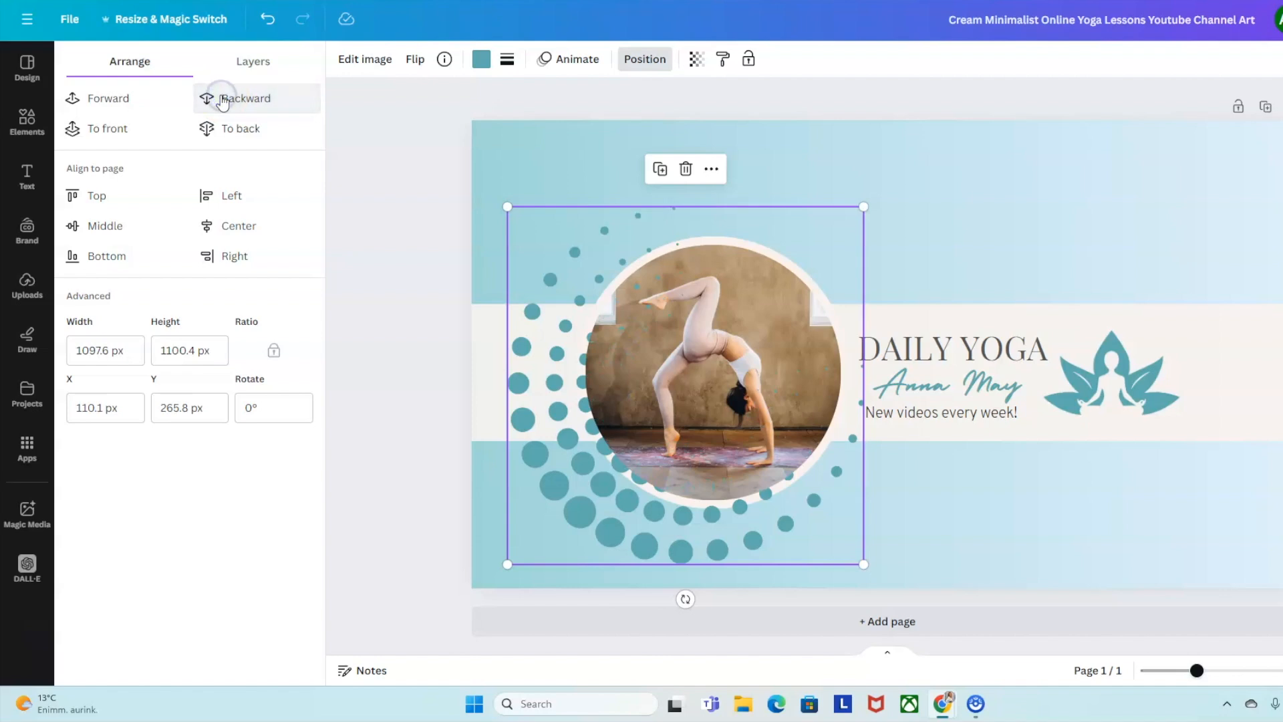
{"action": "left_click", "coordinate": [253, 97]}
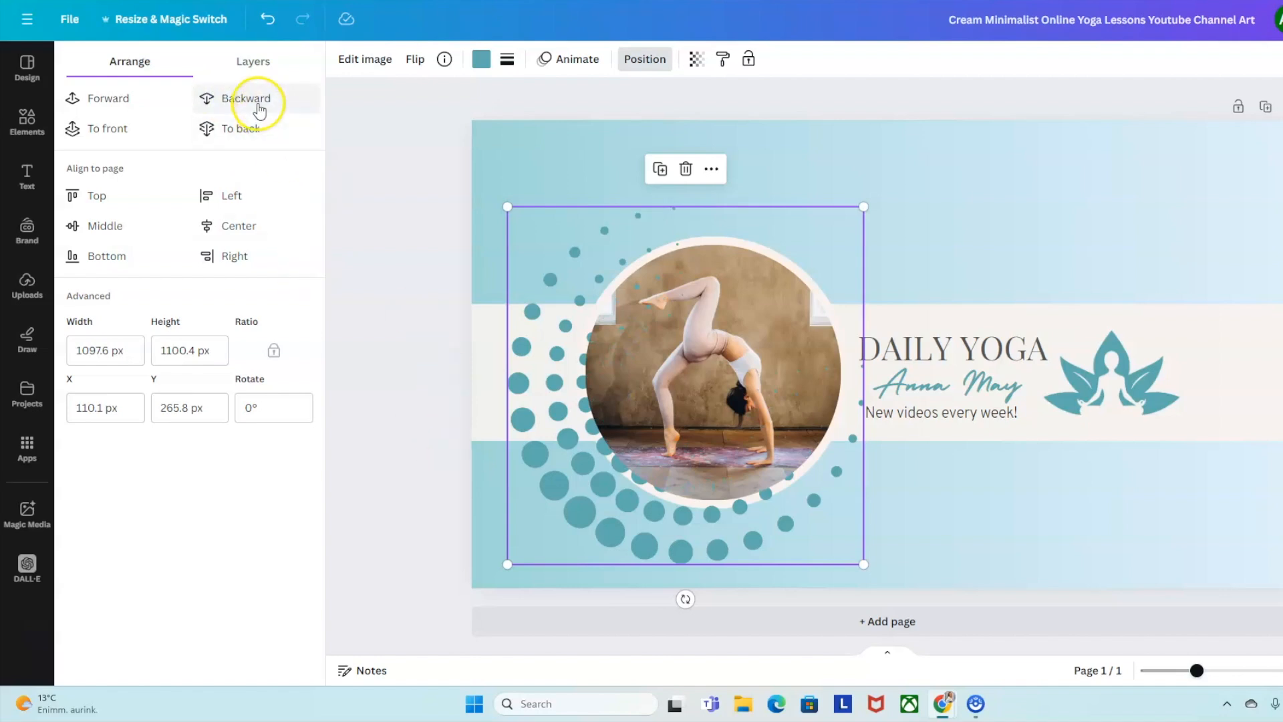
{"action": "left_click", "coordinate": [258, 102]}
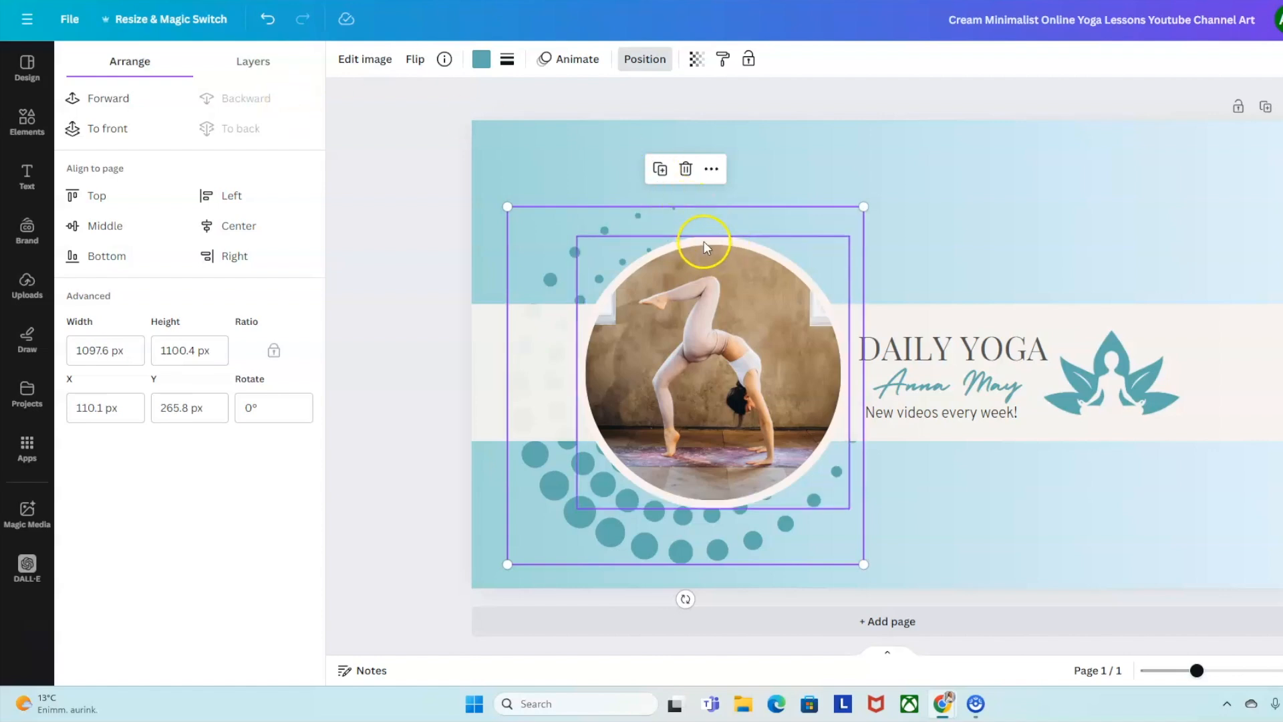
{"action": "left_click", "coordinate": [125, 104]}
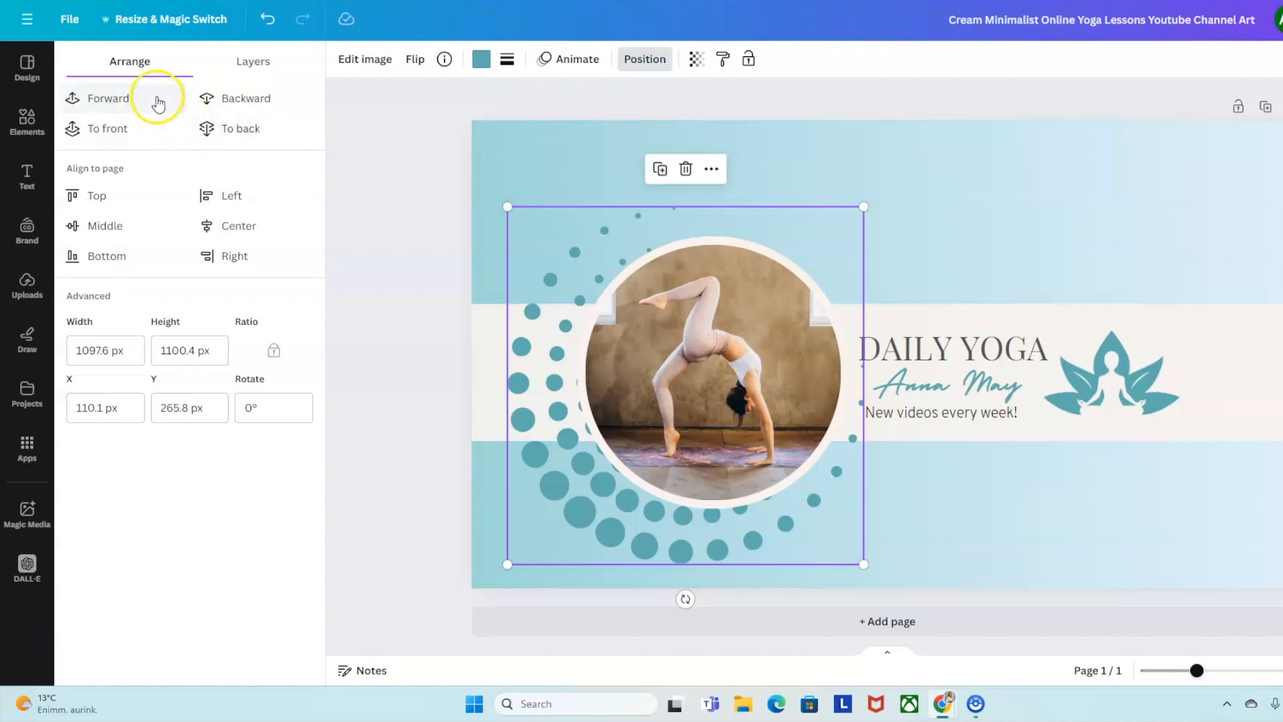
Move the dots up and rotate them about 72° to arc around the photo's upper left.
{"action": "mouse_move", "coordinate": [590, 492]}
{"action": "left_mouse_down"}
{"action": "mouse_move", "coordinate": [570, 487]}
{"action": "mouse_move", "coordinate": [575, 497]}
{"action": "left_mouse_up"}
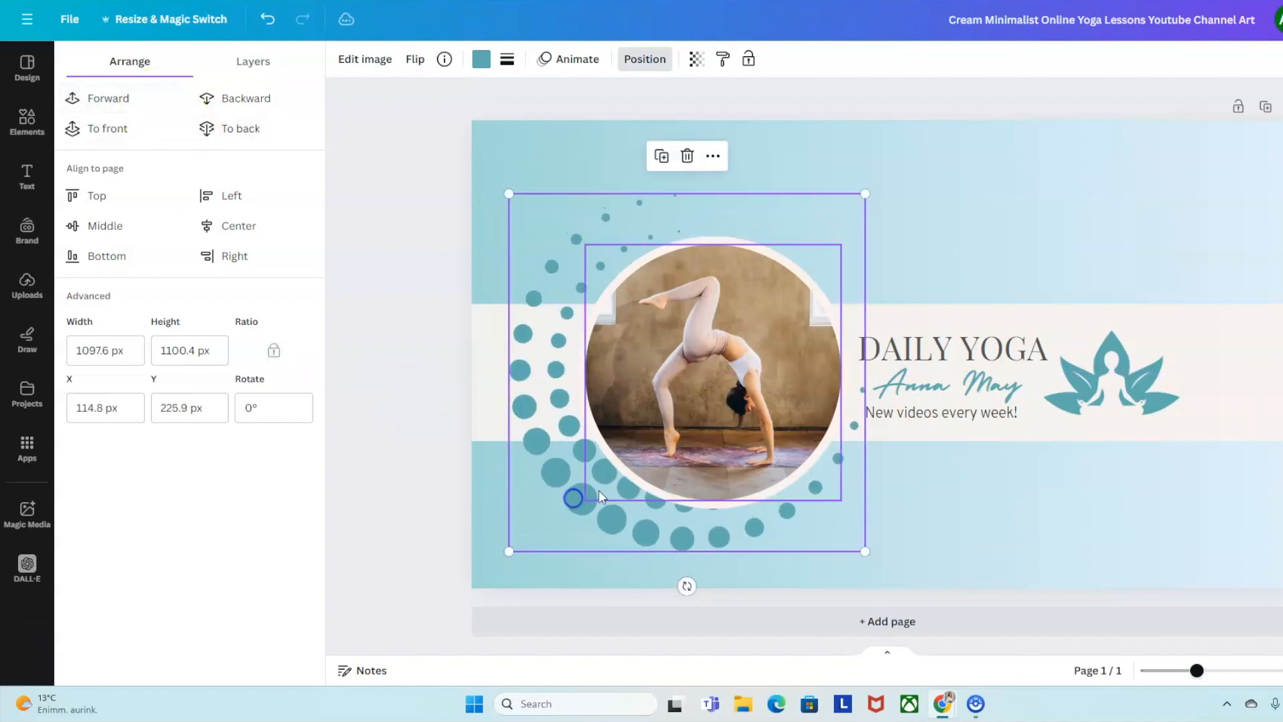
{"action": "left_click_drag", "start_coordinate": [693, 593], "coordinate": [429, 457]}
{"action": "left_click", "coordinate": [423, 442]}
{"action": "left_click_drag", "start_coordinate": [565, 321], "coordinate": [576, 318]}
{"action": "left_click", "coordinate": [706, 345]}
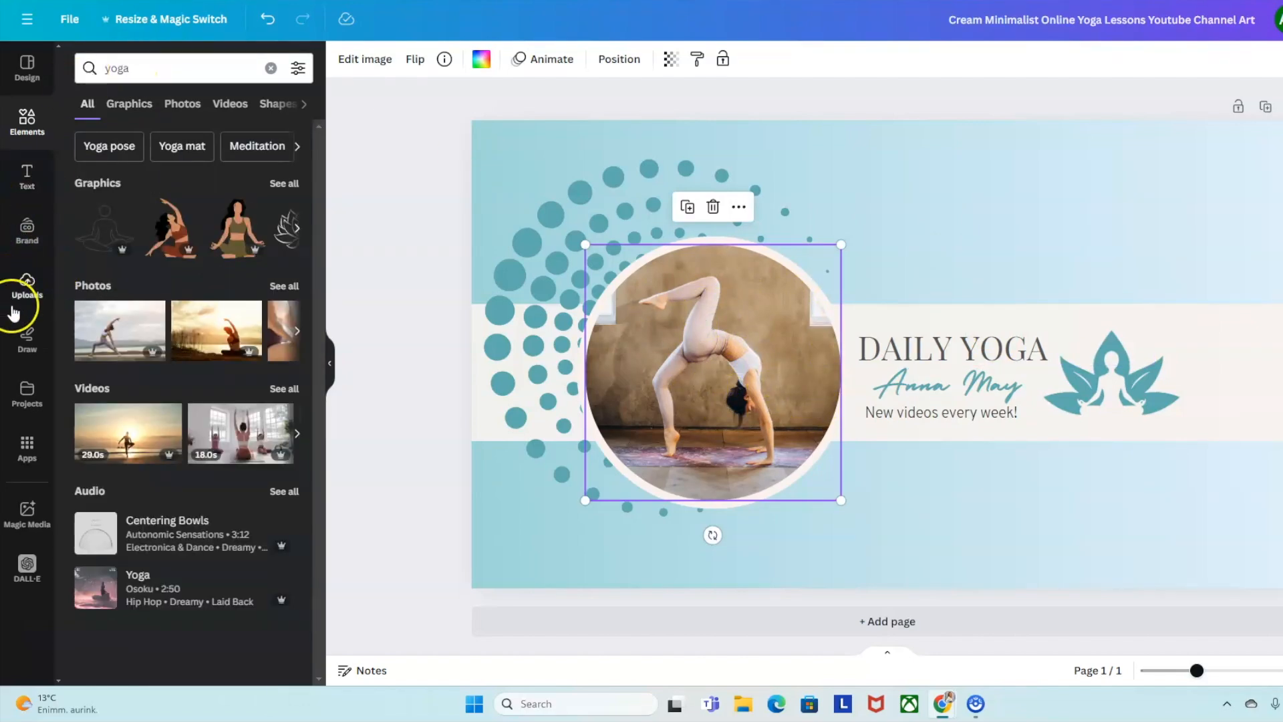
Search 'yoga' photos and add the child's-pose photo to the banner's right side.
{"action": "left_click", "coordinate": [25, 286]}
{"action": "left_click", "coordinate": [212, 115]}
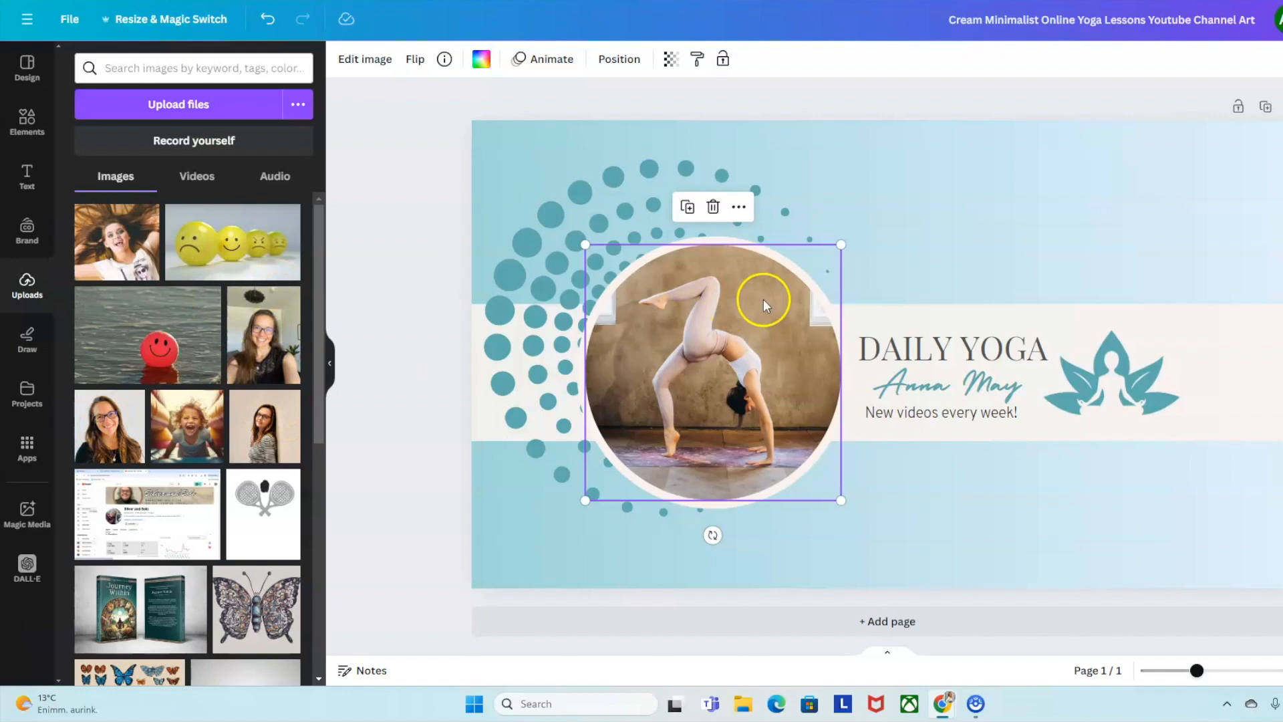
{"action": "left_click", "coordinate": [176, 72]}
{"action": "type", "text": "yoga"}
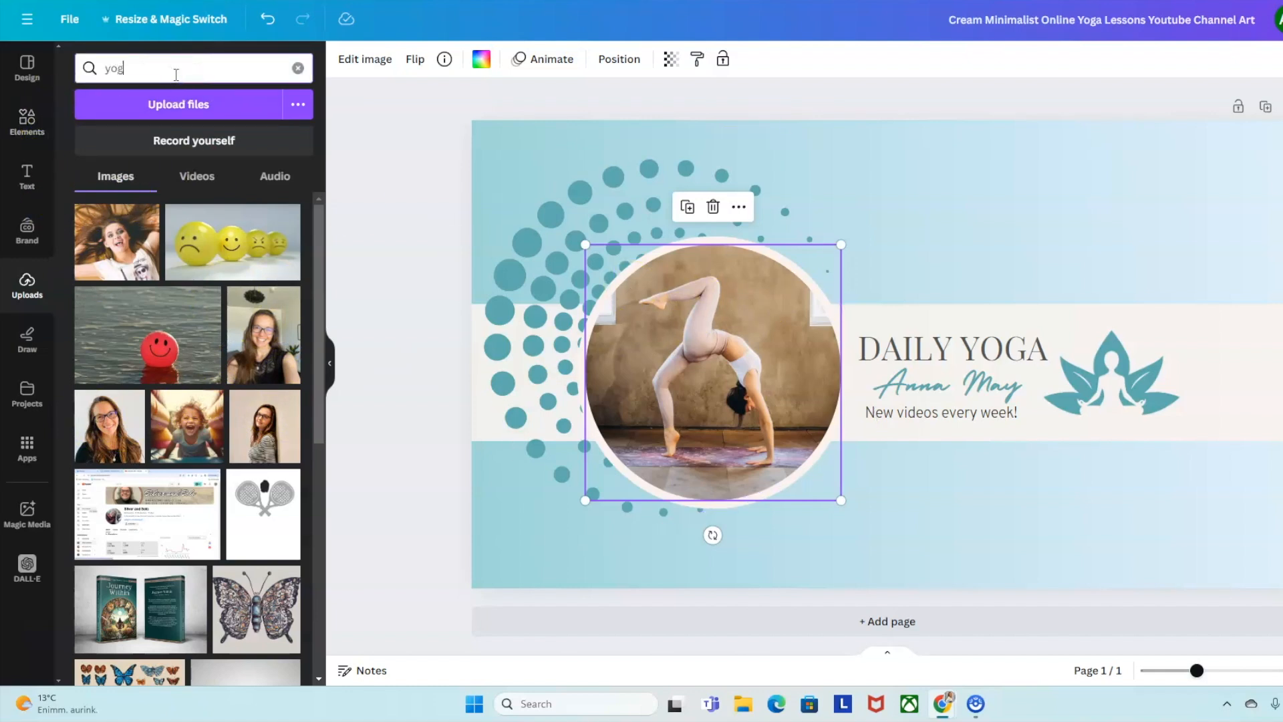
{"action": "key", "text": "Return"}
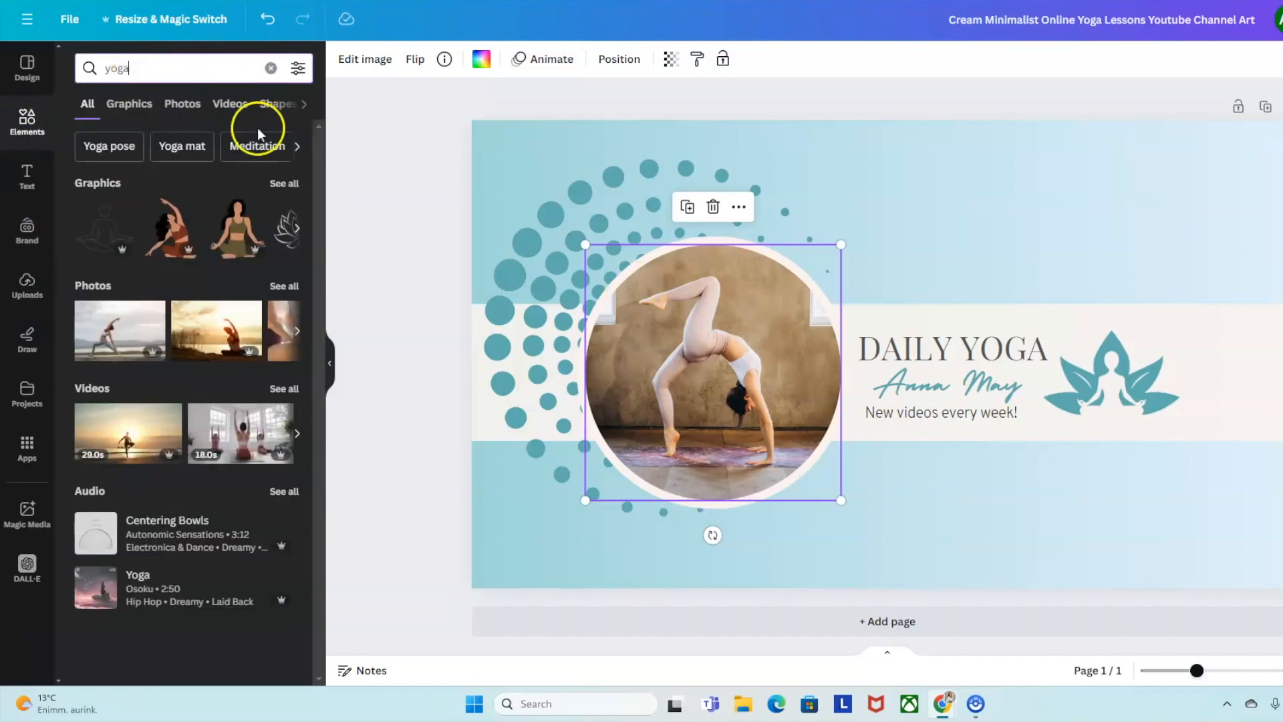
{"action": "left_click", "coordinate": [182, 105]}
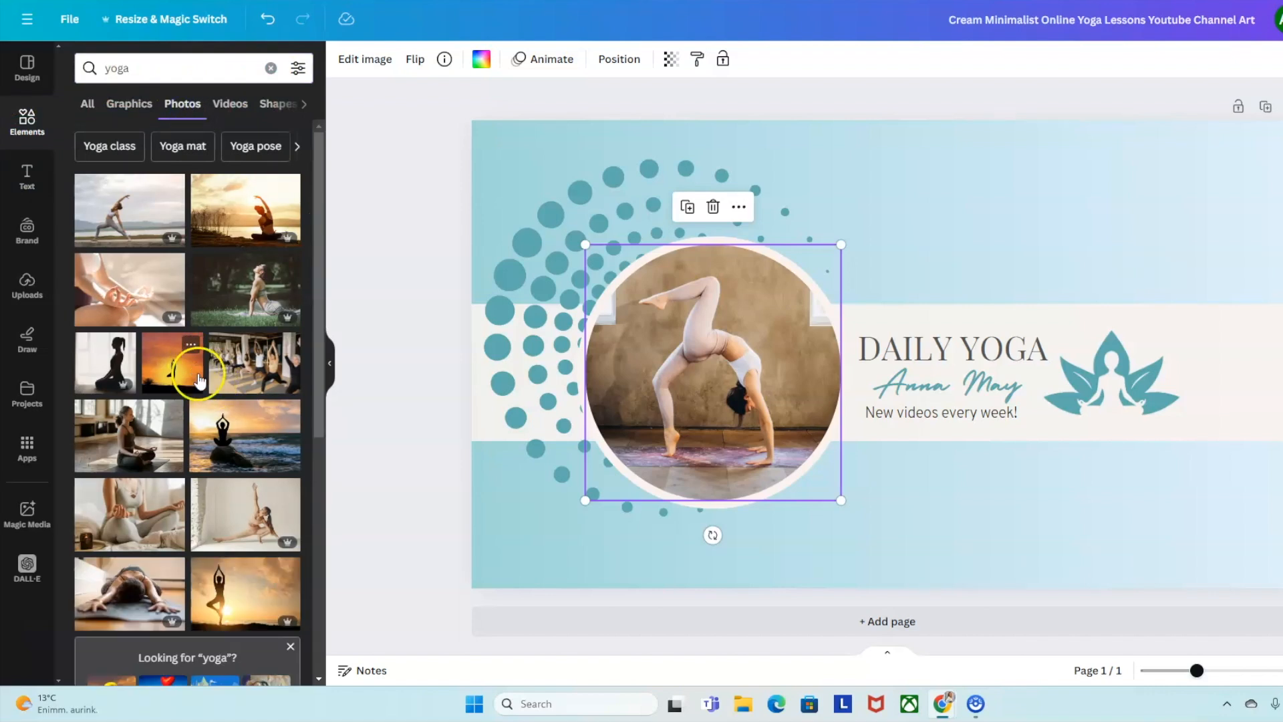
{"action": "scroll", "coordinate": [223, 510], "scroll_direction": "down", "scroll_amount": 3}
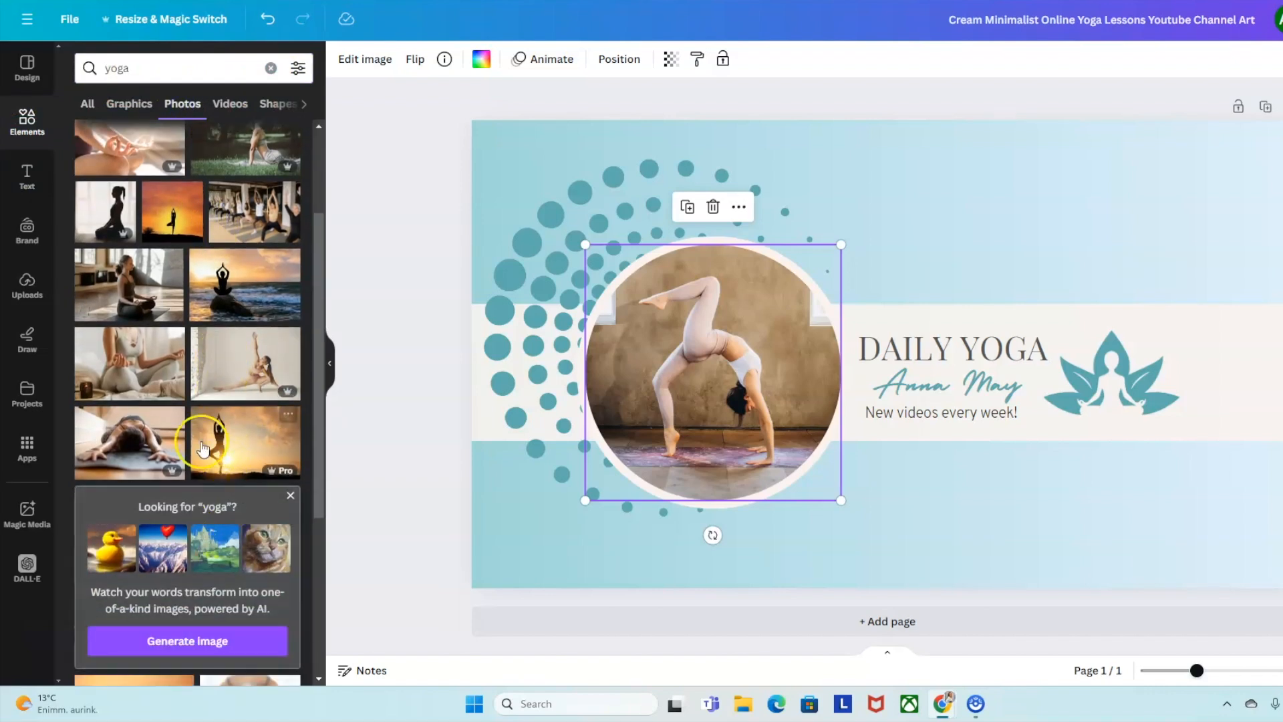
{"action": "left_click", "coordinate": [131, 443]}
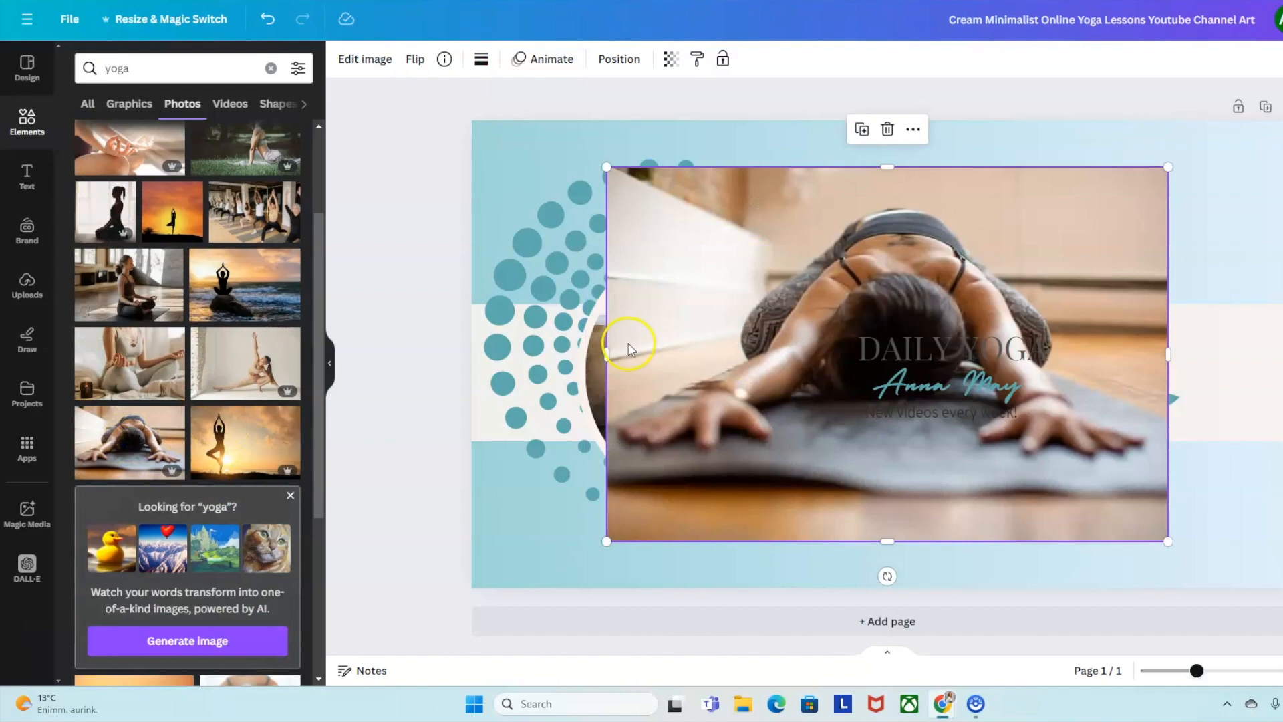
{"action": "left_click_drag", "start_coordinate": [920, 307], "coordinate": [1101, 283]}
Remove the backbend photo from the circle frame and drop the child's-pose photo in.
{"action": "left_click", "coordinate": [680, 336]}
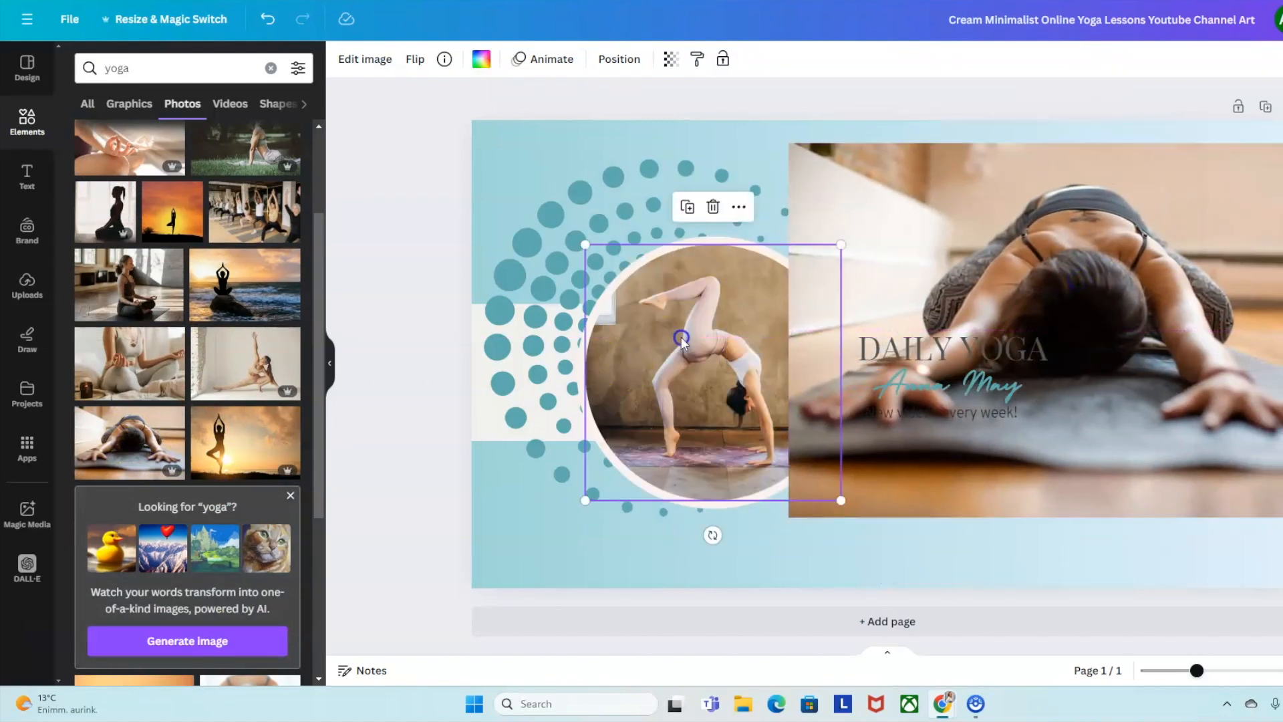
{"action": "key", "text": "Delete"}
{"action": "left_click", "coordinate": [687, 443]}
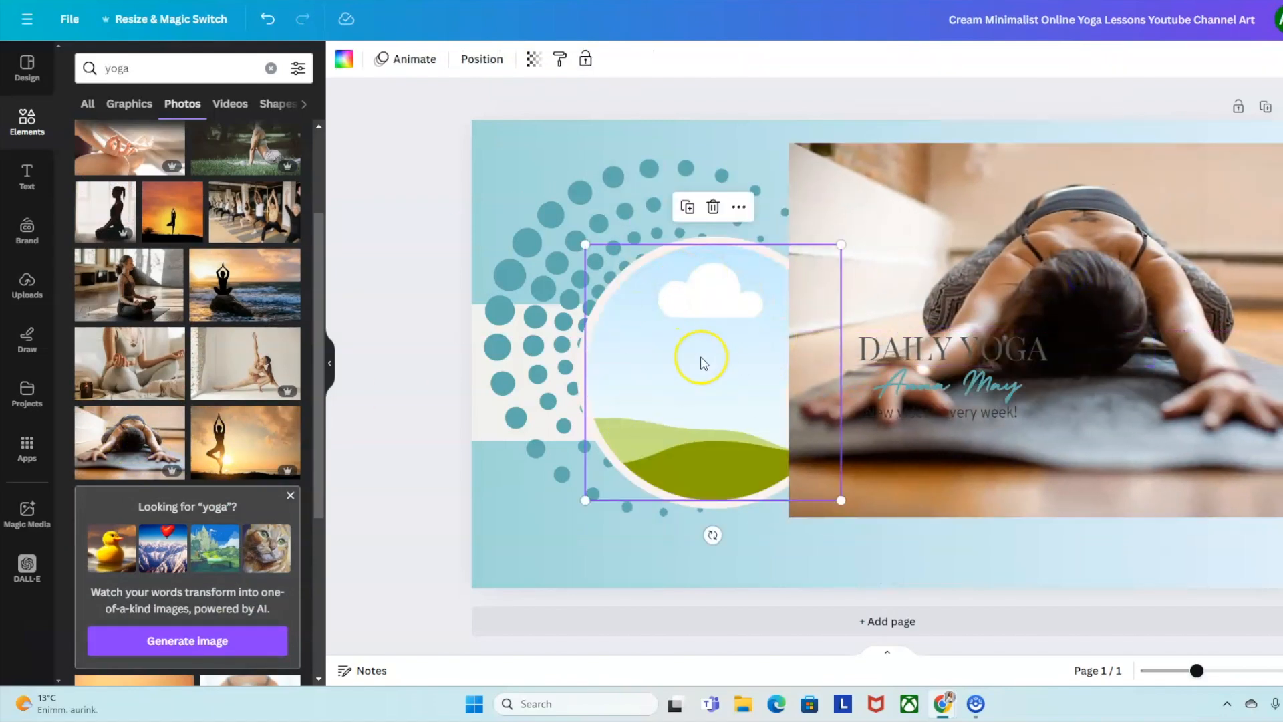
{"action": "left_click_drag", "start_coordinate": [1082, 257], "coordinate": [752, 313]}
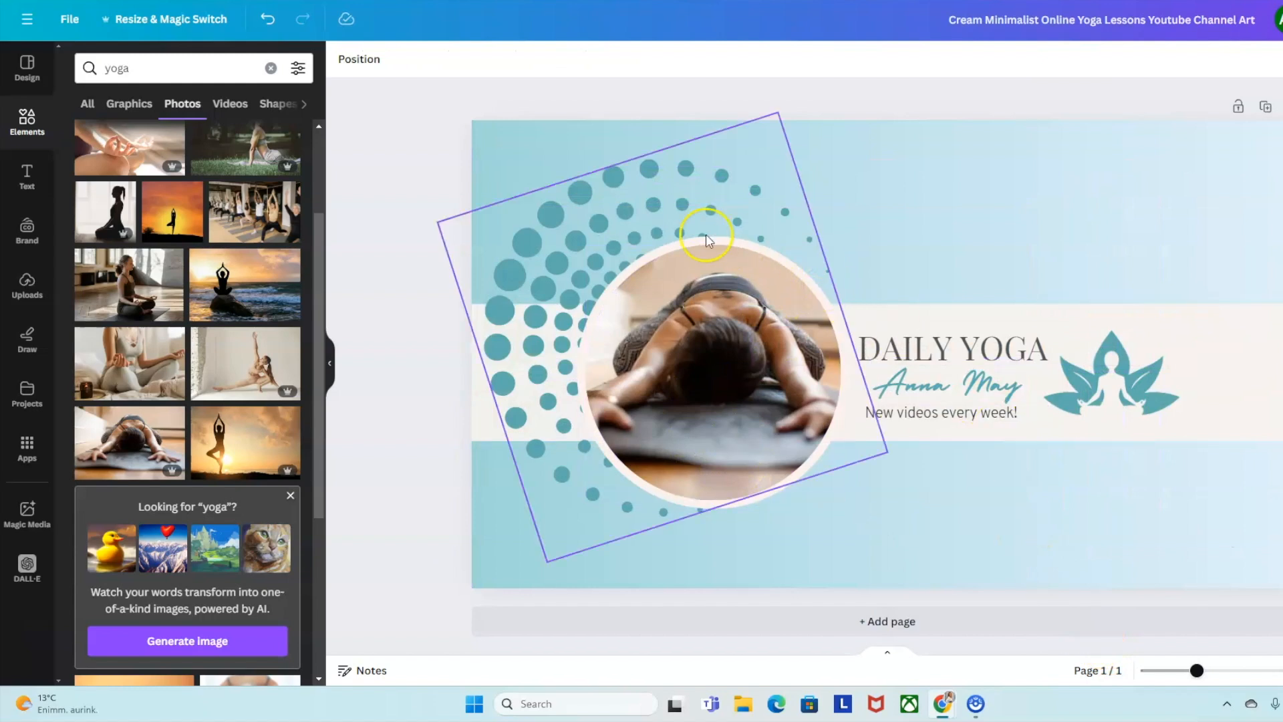
Crop-reposition the child's-pose photo so her head and outstretched arms are centred in the circle.
{"action": "left_click", "coordinate": [724, 344]}
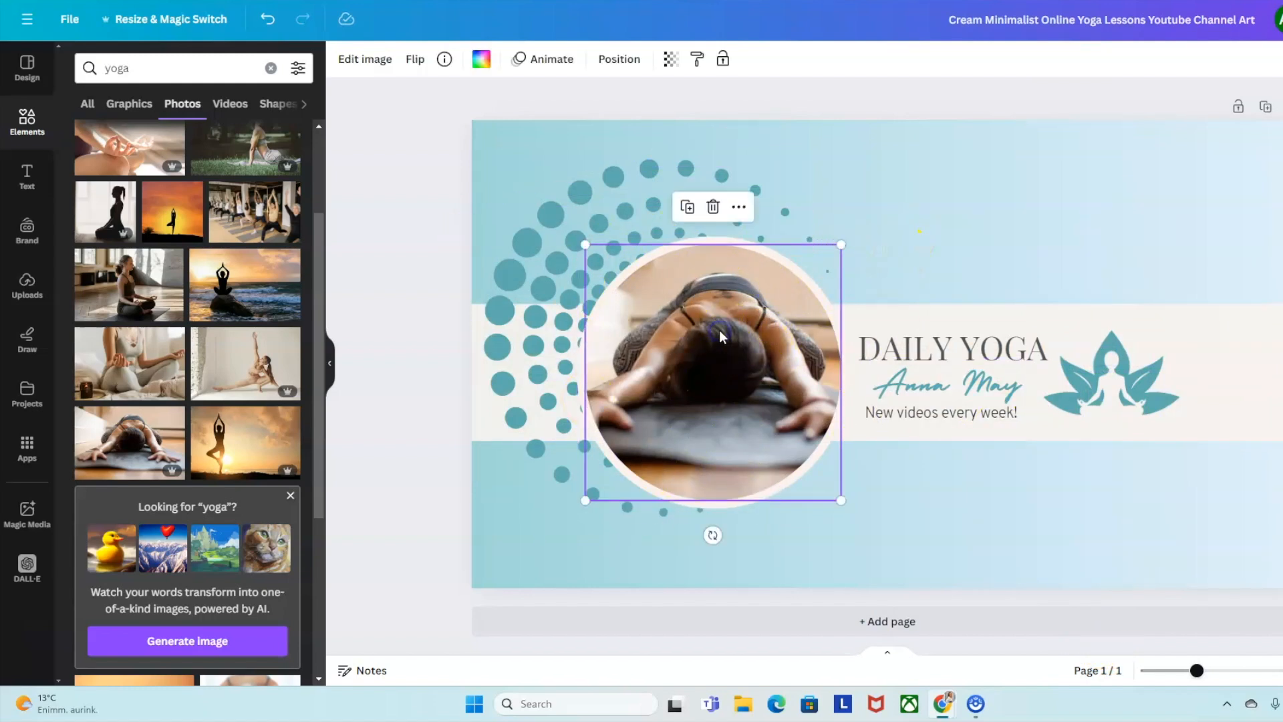
{"action": "double_click", "coordinate": [719, 330]}
{"action": "mouse_move", "coordinate": [722, 370]}
{"action": "left_mouse_down"}
{"action": "mouse_move", "coordinate": [727, 349]}
{"action": "mouse_move", "coordinate": [752, 363]}
{"action": "mouse_move", "coordinate": [708, 359]}
{"action": "mouse_move", "coordinate": [726, 359]}
{"action": "left_mouse_up"}
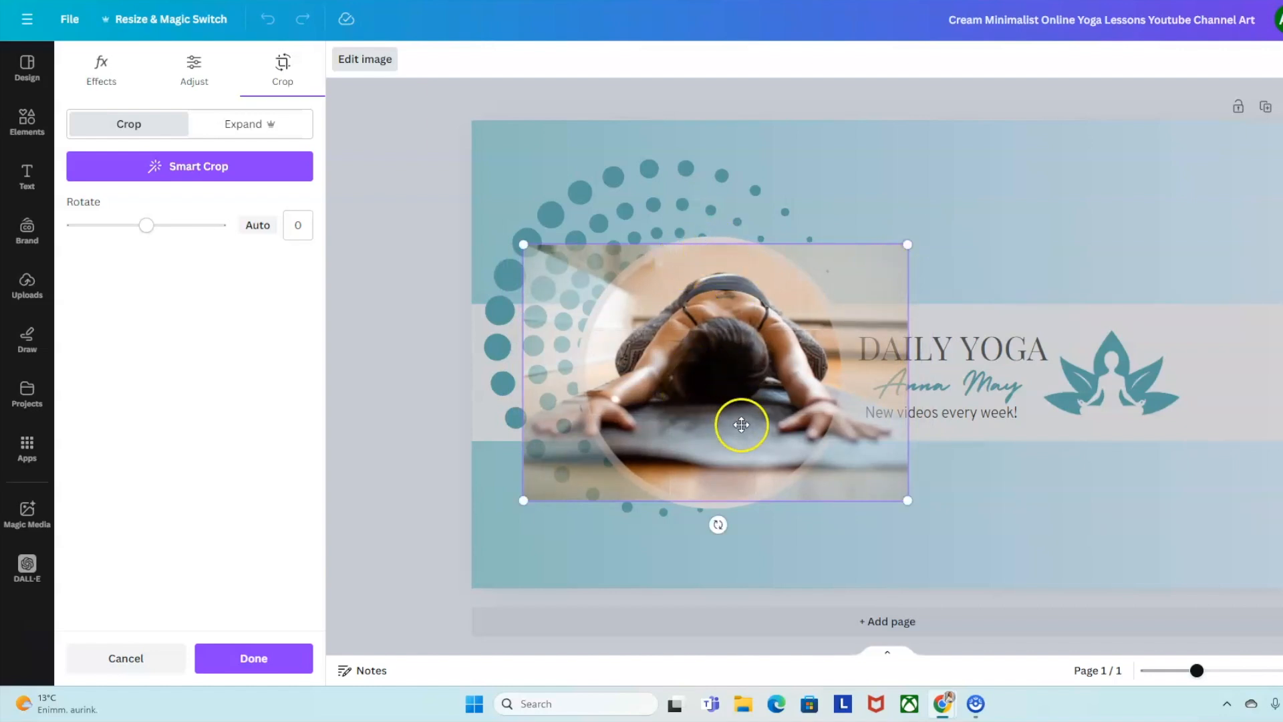
{"action": "left_click_drag", "start_coordinate": [734, 354], "coordinate": [725, 353]}
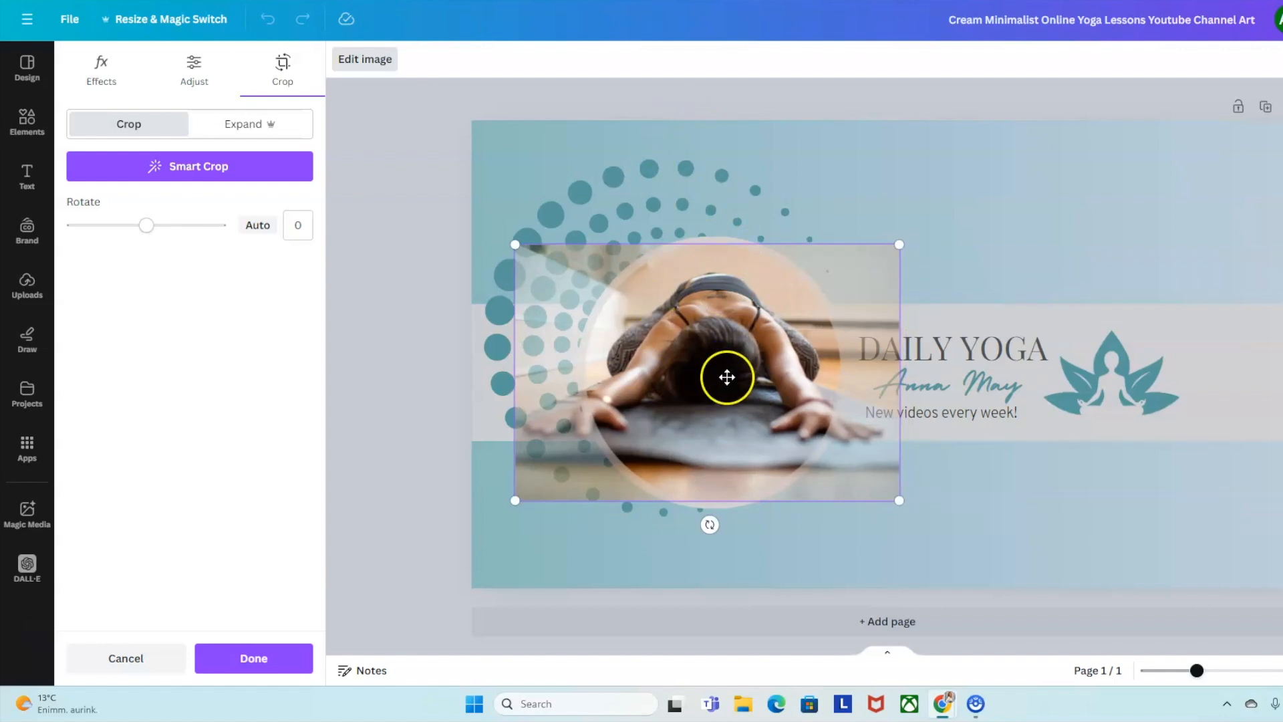
{"action": "left_click", "coordinate": [1010, 186]}
{"action": "left_click", "coordinate": [1010, 185]}
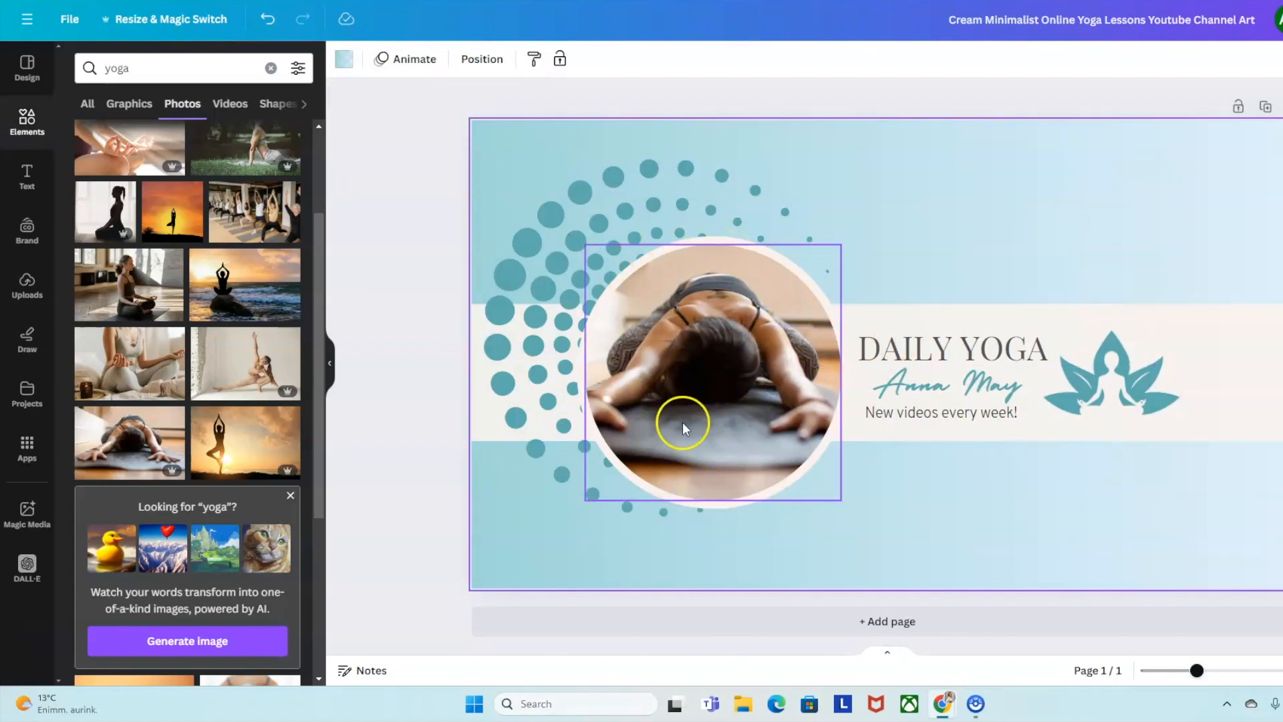
Add the phone-shaped frame from a 'frame' search, shrink it, and place it right of the lotus.
{"action": "left_click", "coordinate": [271, 69]}
{"action": "type", "text": "frame"}
{"action": "key", "text": "Return"}
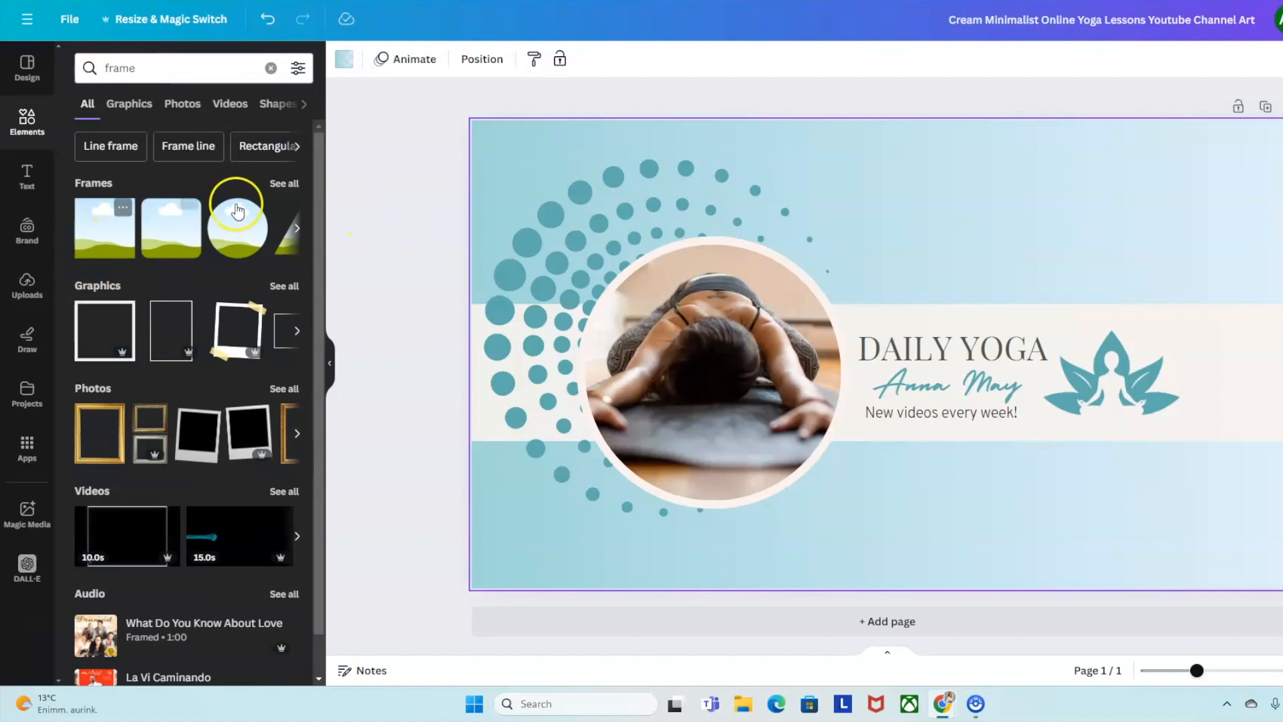
{"action": "left_click", "coordinate": [281, 183]}
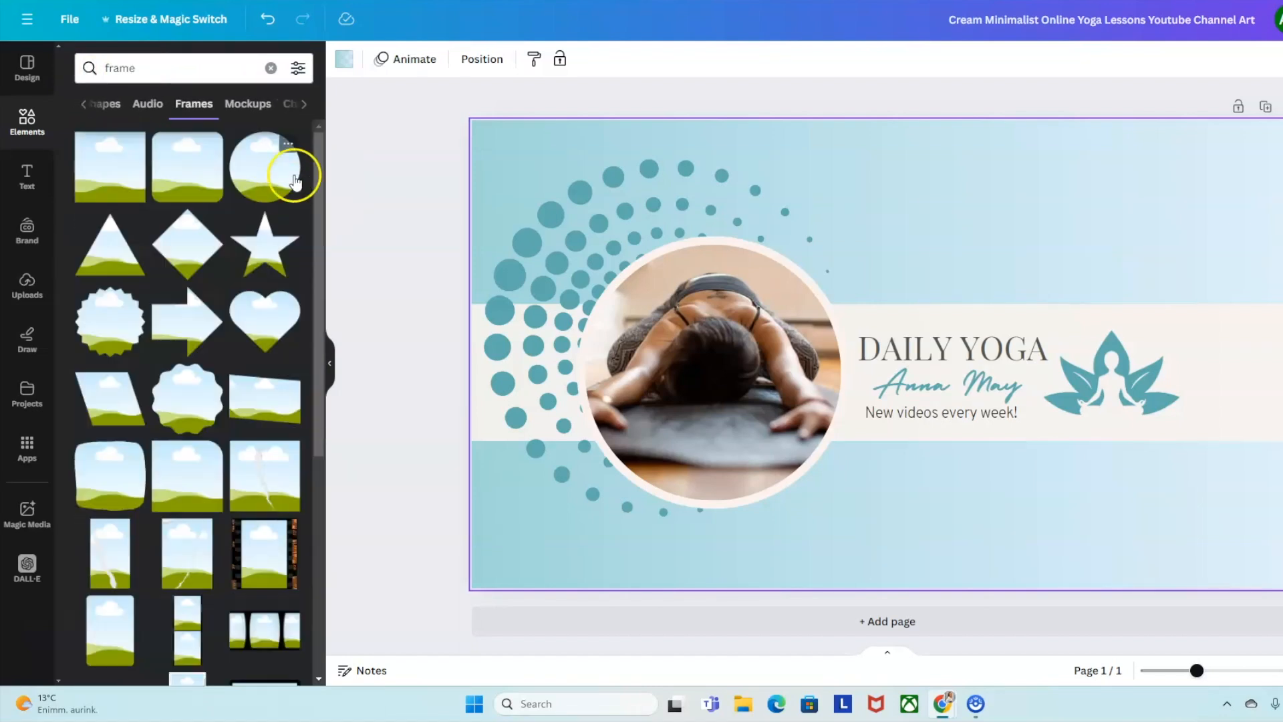
{"action": "scroll", "coordinate": [258, 309], "scroll_direction": "down", "scroll_amount": 5}
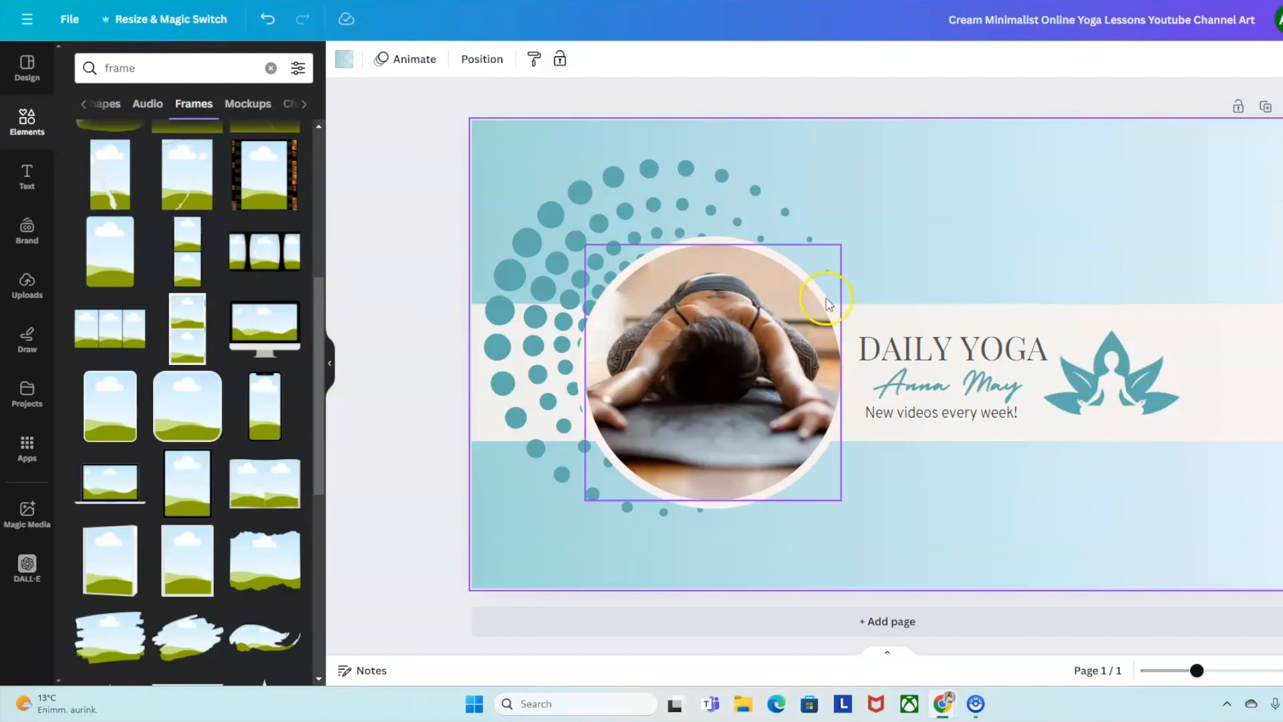
{"action": "left_click", "coordinate": [262, 425]}
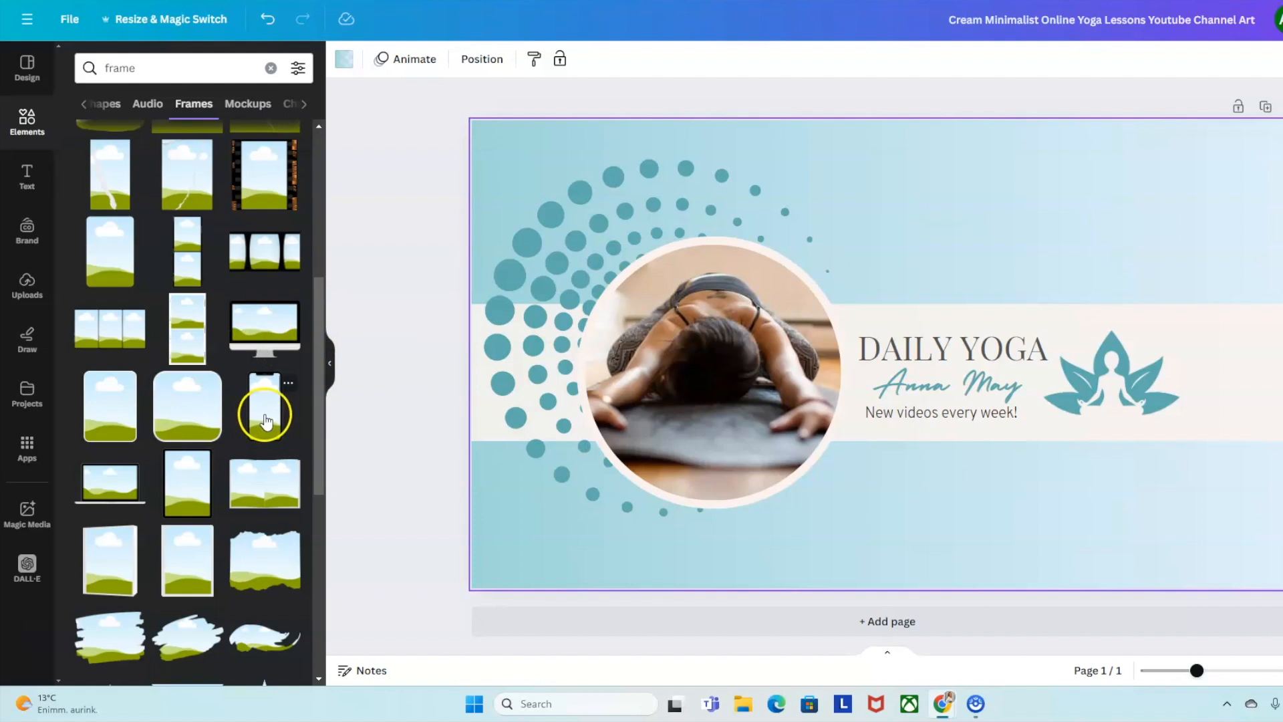
{"action": "left_click_drag", "start_coordinate": [948, 235], "coordinate": [874, 367]}
{"action": "left_click_drag", "start_coordinate": [837, 448], "coordinate": [1200, 395]}
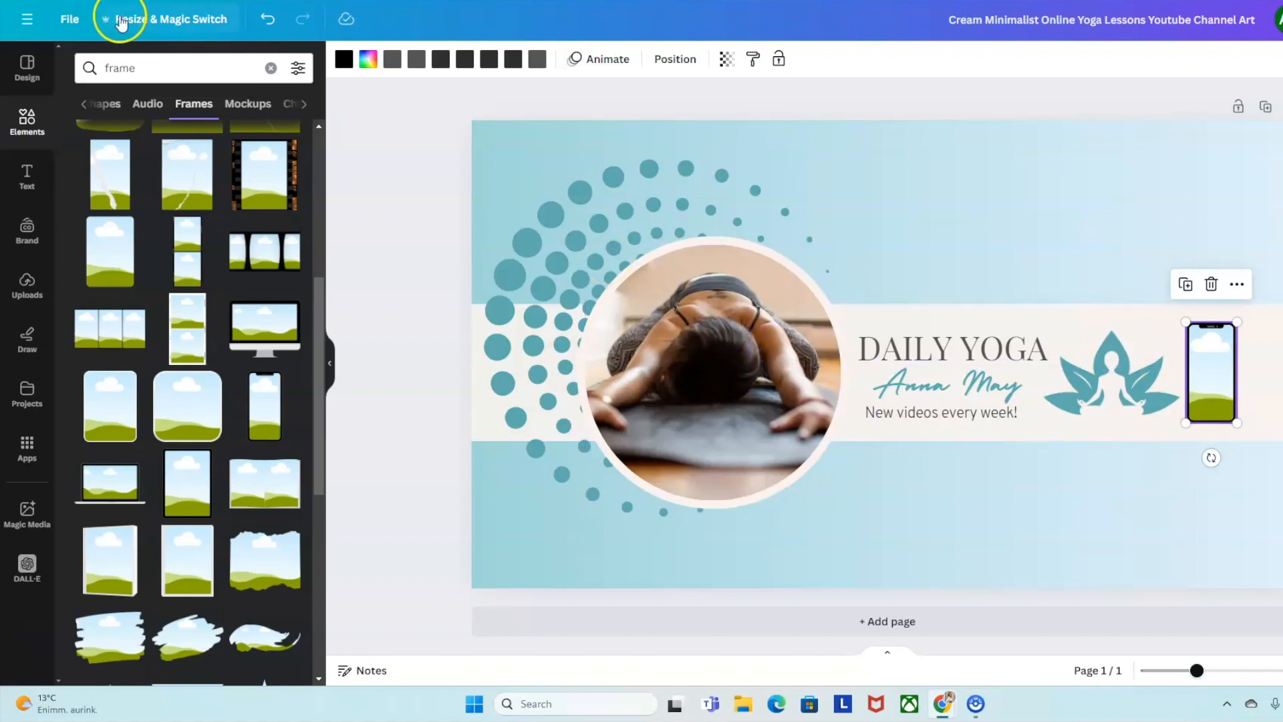
Search 'yoga' photos and drop the kneeling silhouette photo into the phone frame.
{"action": "left_click", "coordinate": [171, 67]}
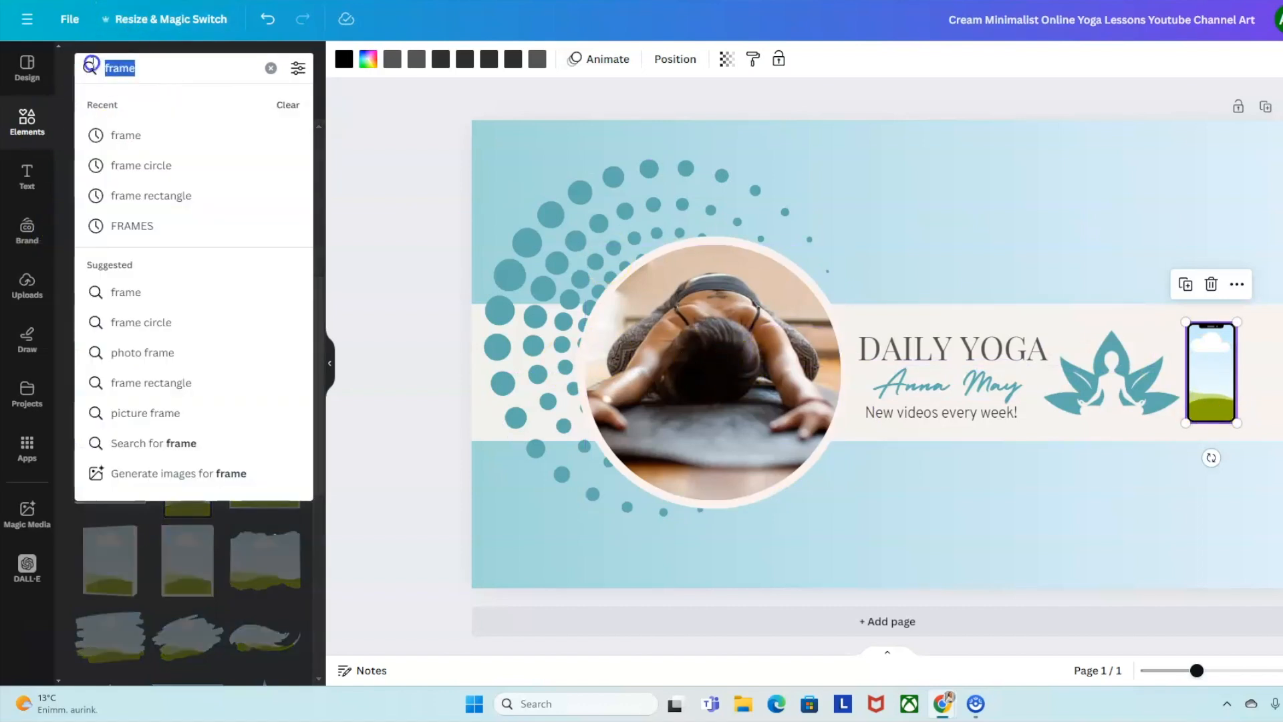
{"action": "left_click", "coordinate": [270, 68]}
{"action": "type", "text": "yoga"}
{"action": "key", "text": "Return"}
{"action": "left_click", "coordinate": [185, 104]}
{"action": "scroll", "coordinate": [299, 250], "scroll_direction": "down", "scroll_amount": 2}
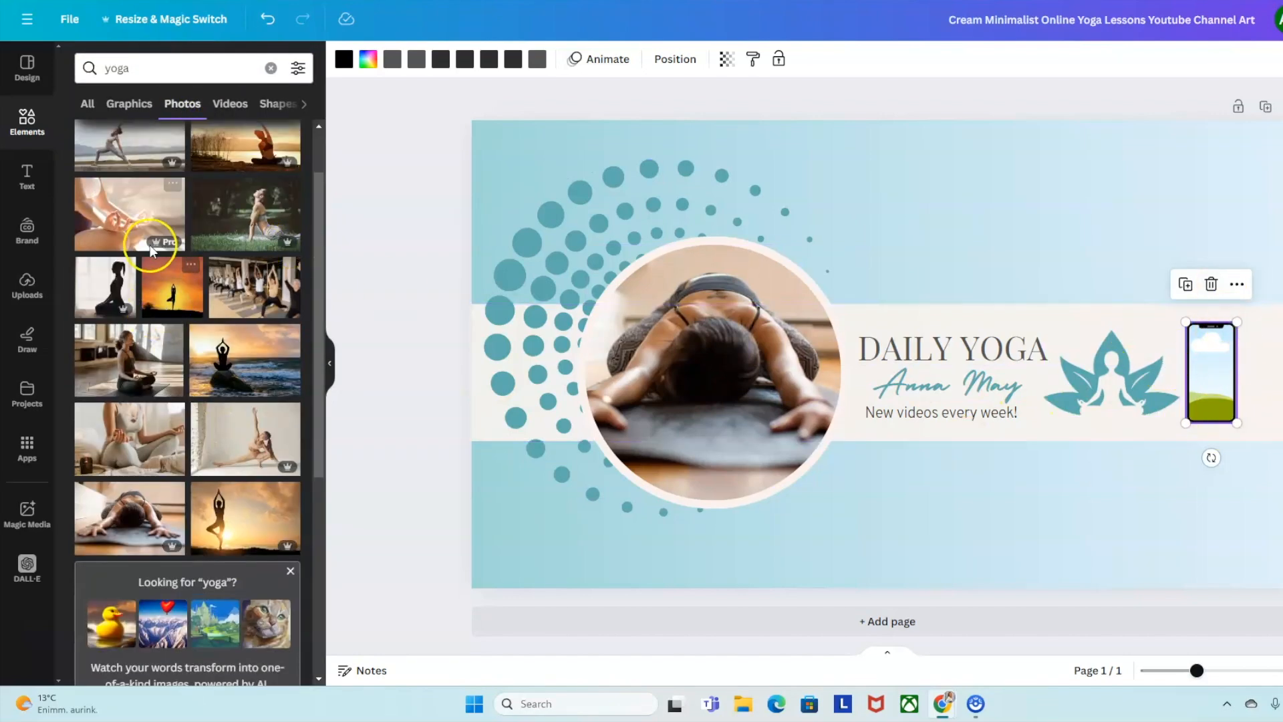
{"action": "left_click", "coordinate": [103, 281]}
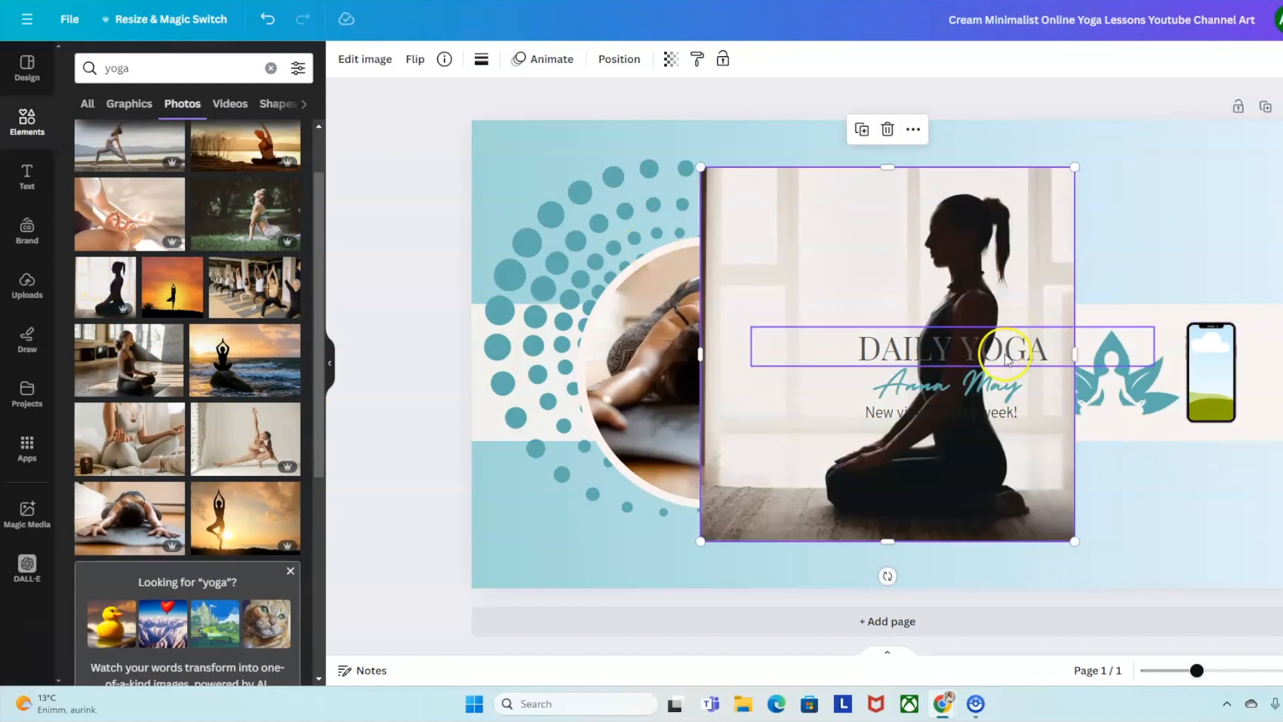
{"action": "left_click_drag", "start_coordinate": [973, 286], "coordinate": [1211, 372]}
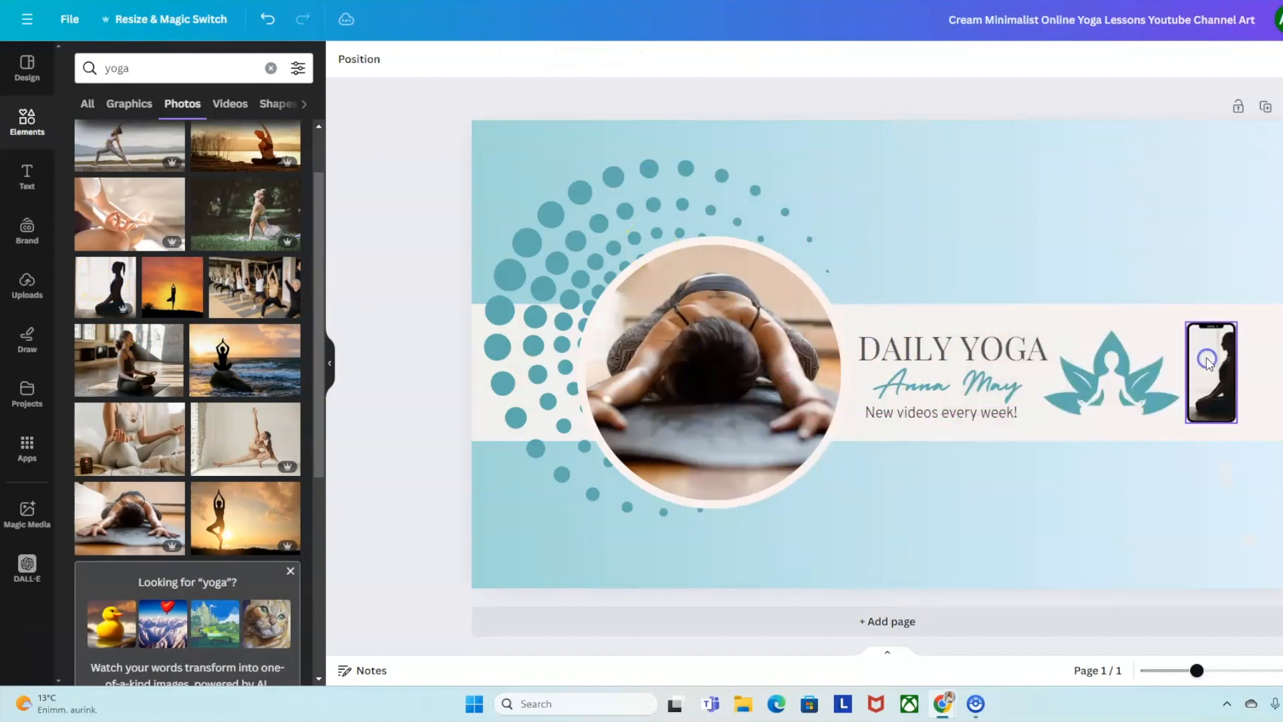
Delete the phone frame from beside the lotus logo.
{"action": "left_click", "coordinate": [1214, 387]}
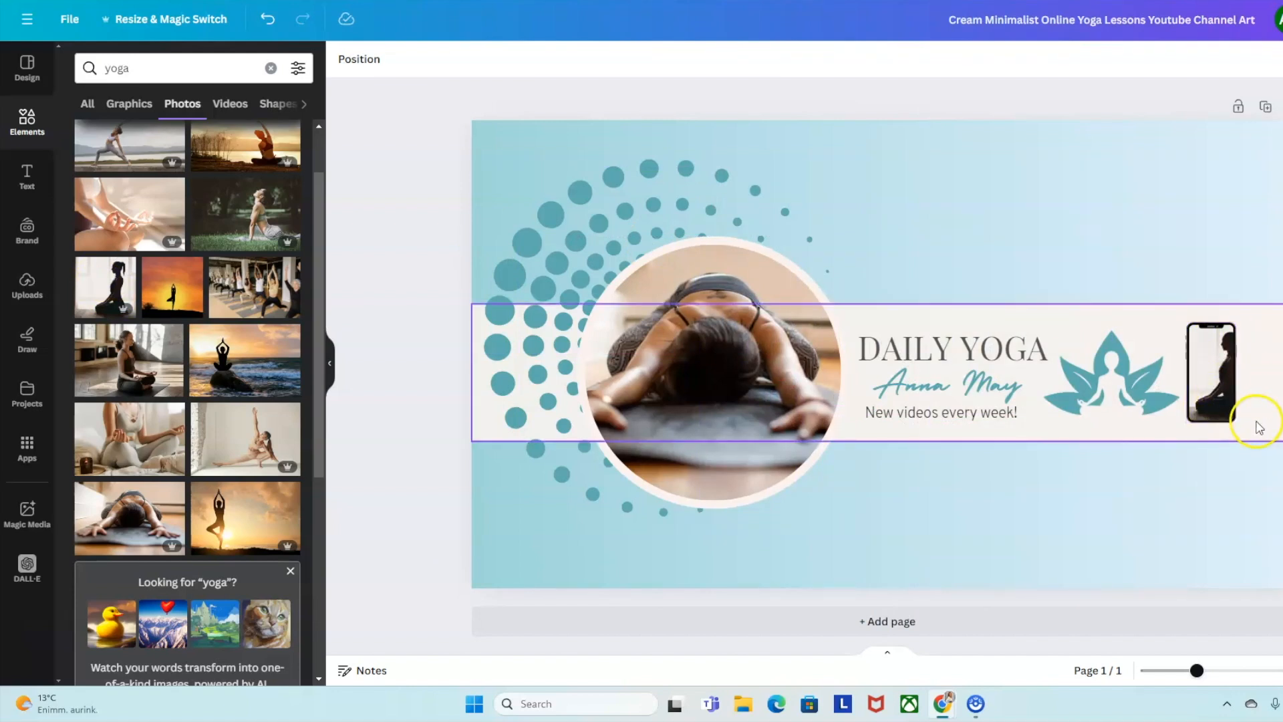
{"action": "left_click", "coordinate": [1207, 383]}
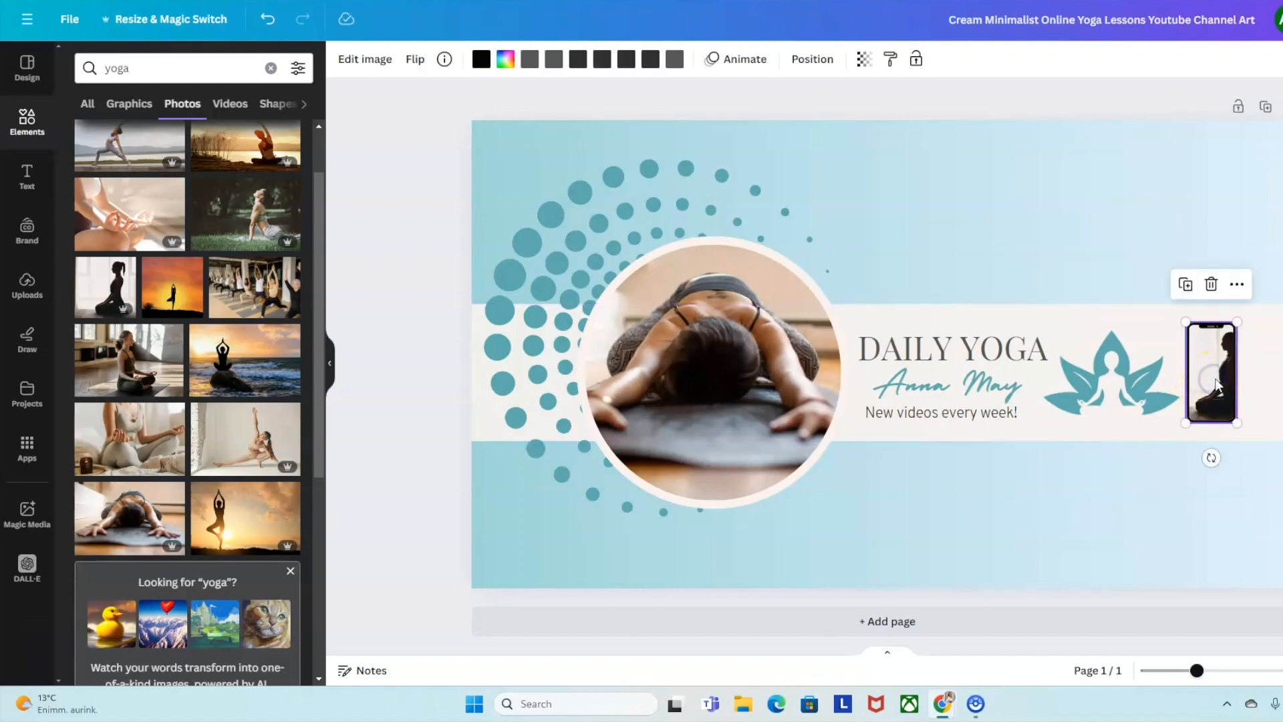
{"action": "key", "text": "Delete"}
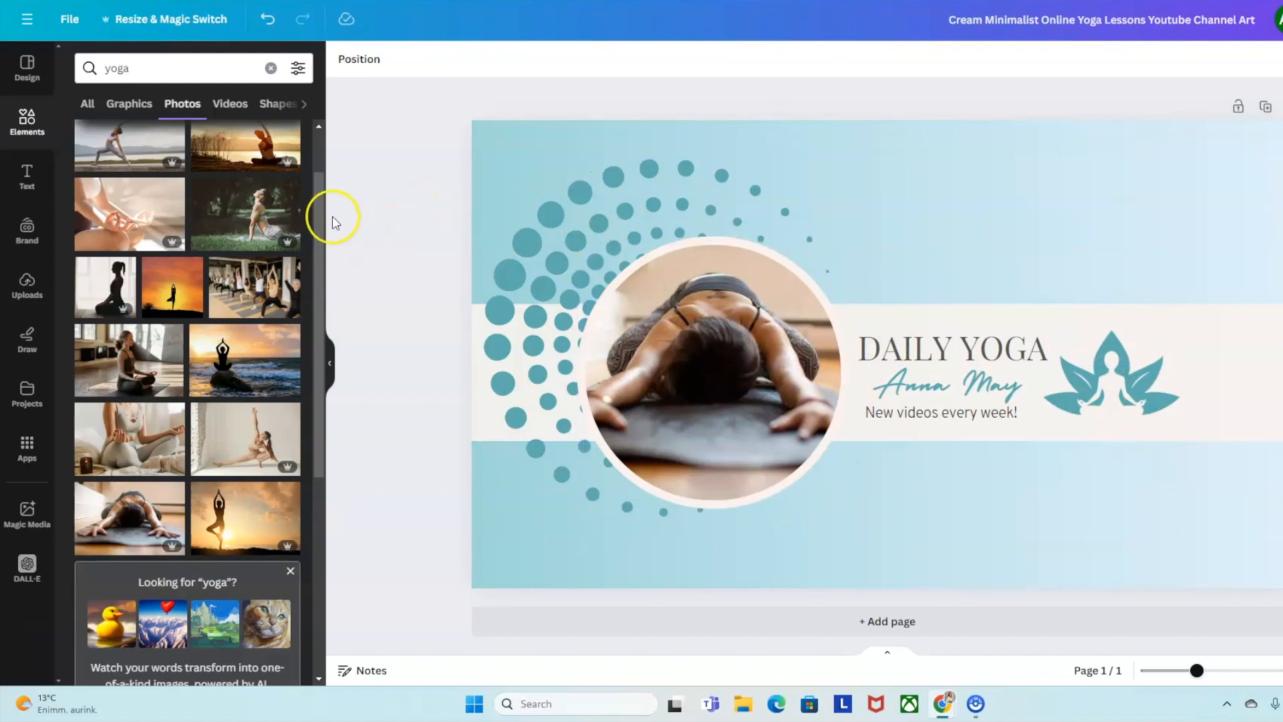
Rotate the dot spiral a little around the circle photo and enlarge it slightly.
{"action": "left_click", "coordinate": [624, 196]}
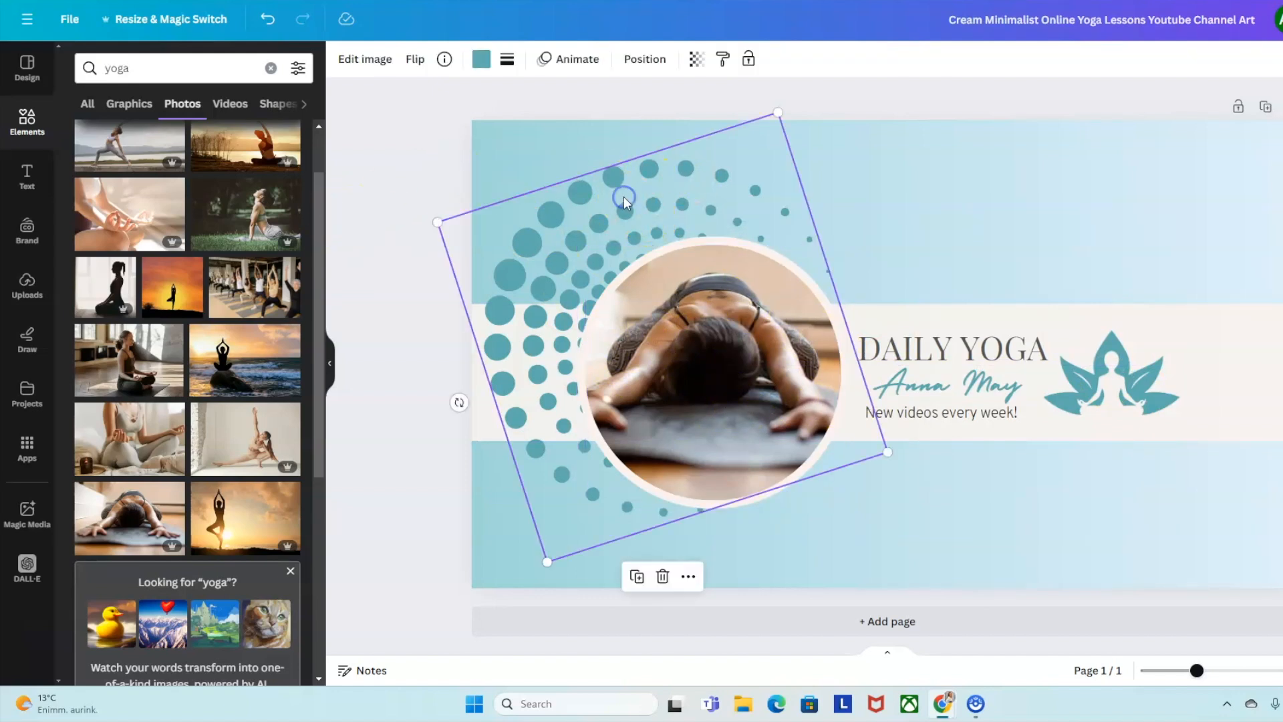
{"action": "mouse_move", "coordinate": [459, 401]}
{"action": "left_mouse_down"}
{"action": "mouse_move", "coordinate": [431, 308]}
{"action": "mouse_move", "coordinate": [454, 388]}
{"action": "left_mouse_up"}
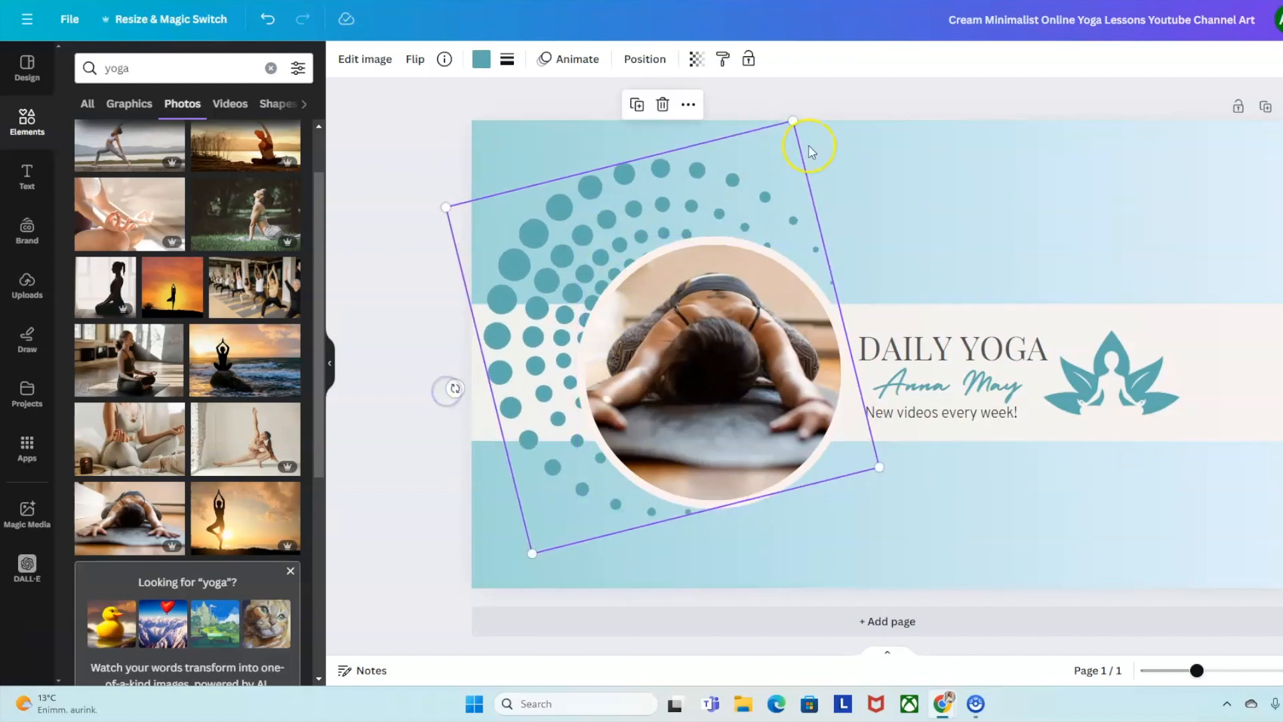
{"action": "left_click_drag", "start_coordinate": [795, 119], "coordinate": [802, 127]}
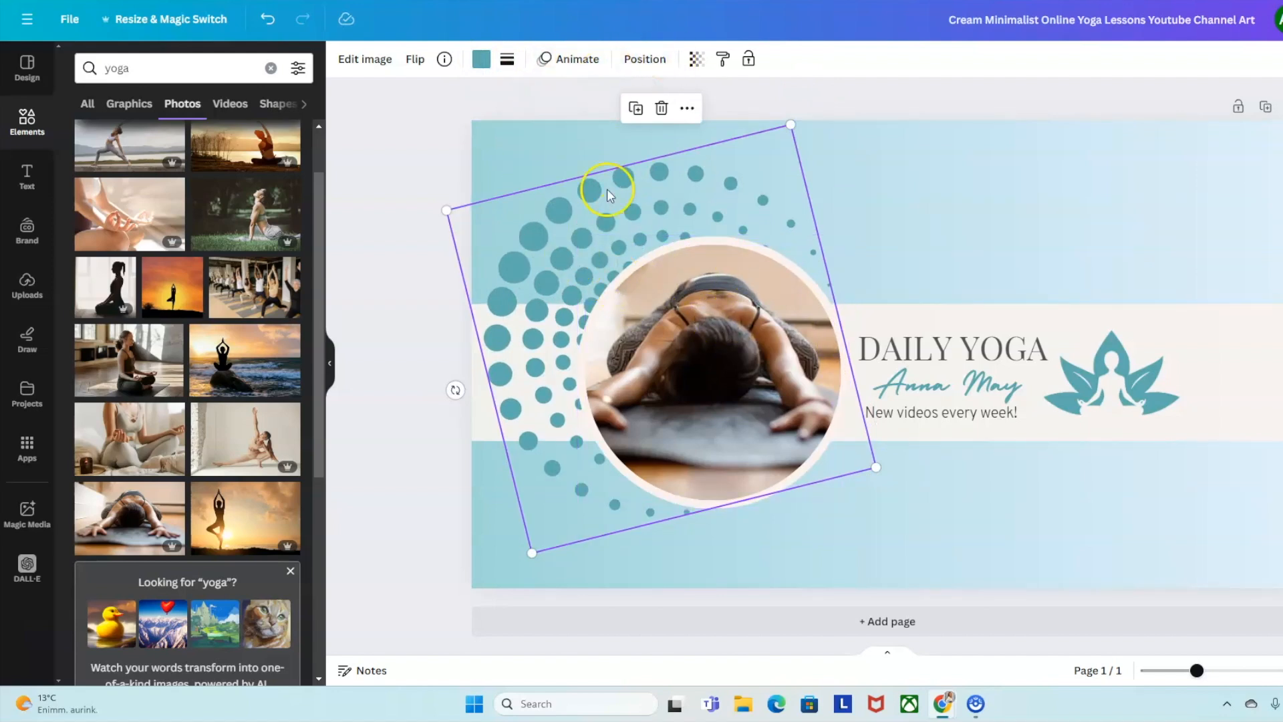
Set the dot spiral's transparency to 51.
{"action": "left_click", "coordinate": [638, 64]}
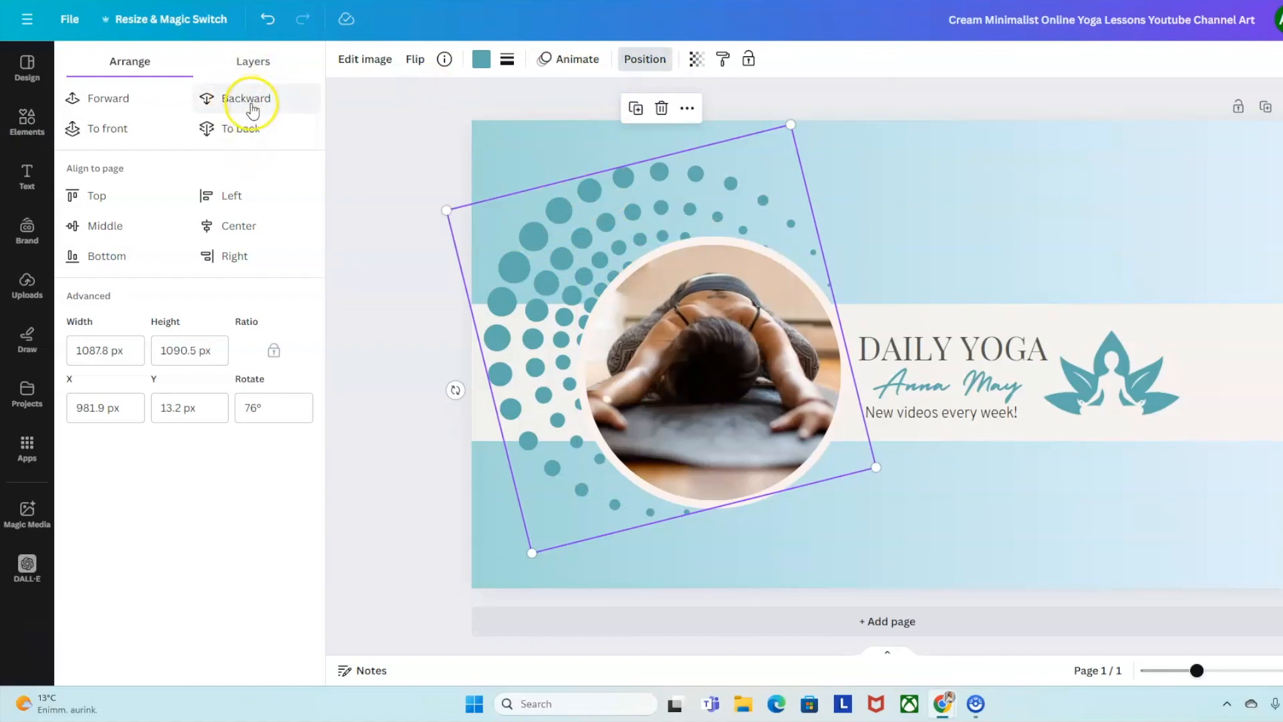
{"action": "left_click", "coordinate": [696, 59]}
{"action": "left_click_drag", "start_coordinate": [652, 122], "coordinate": [614, 131]}
{"action": "left_click", "coordinate": [438, 147]}
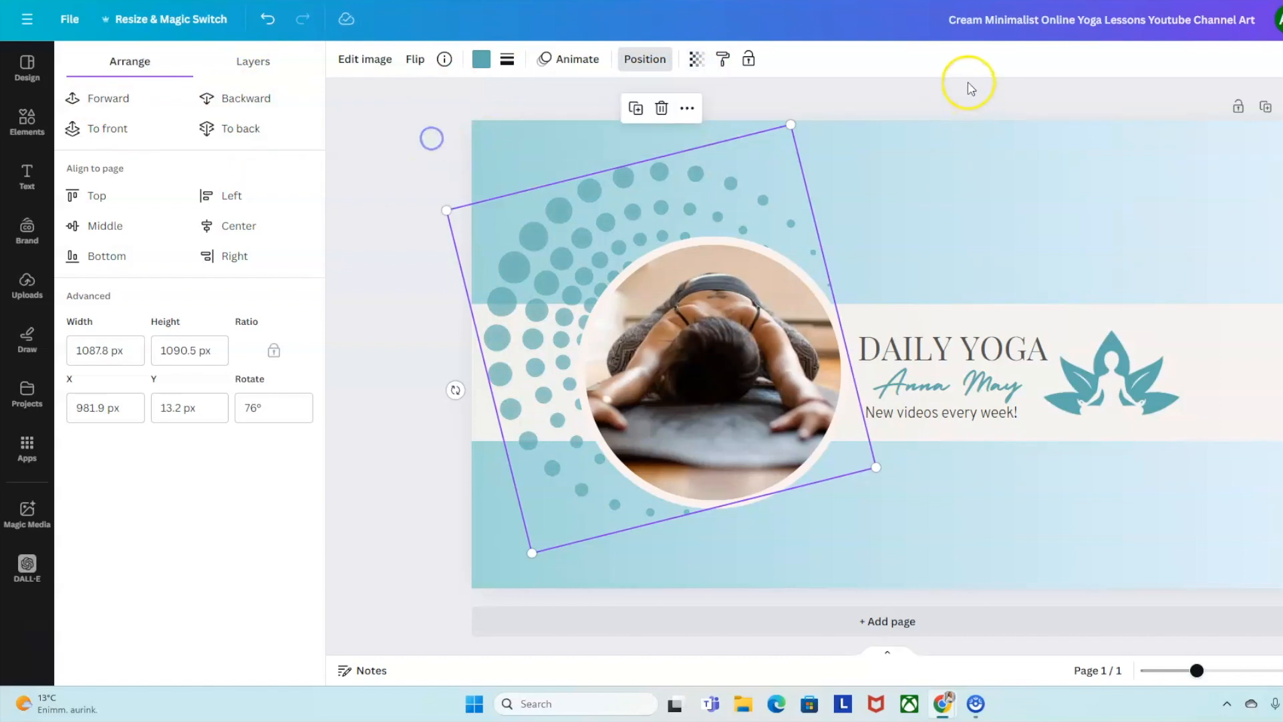
{"action": "left_click", "coordinate": [645, 59]}
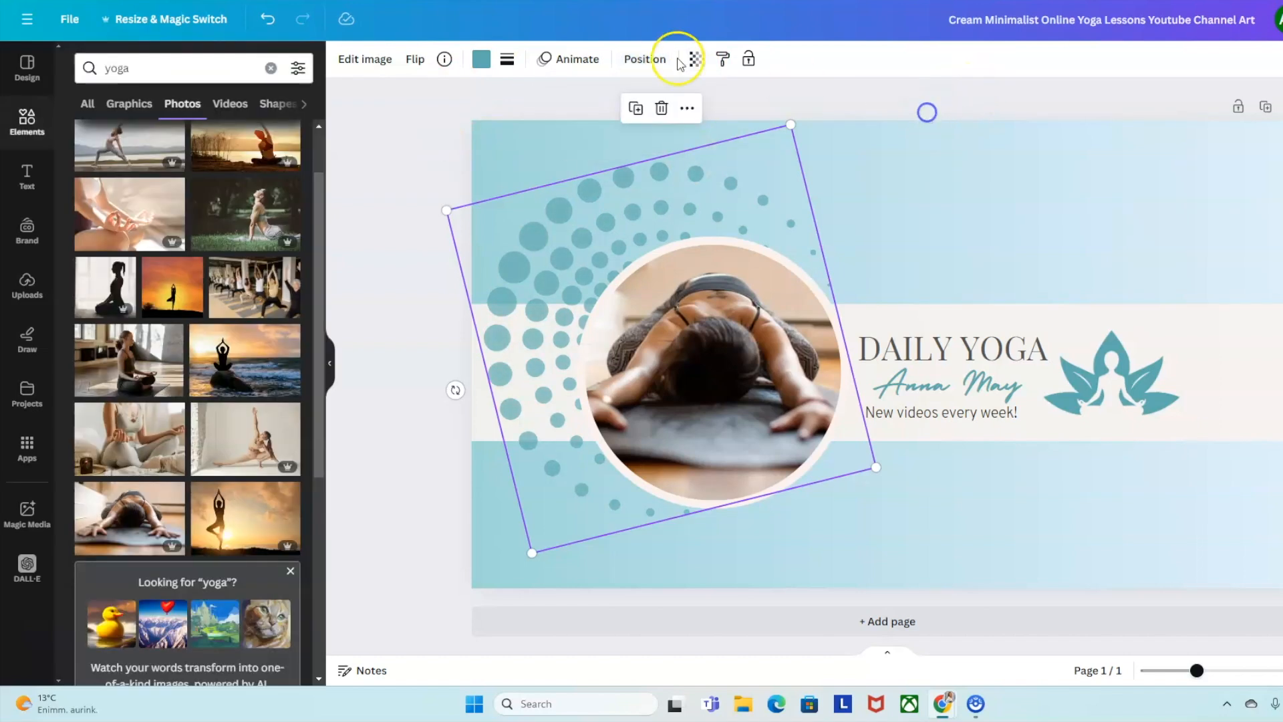
Replace the circle photo with the yoga-on-the-lawn photo and flip it horizontally.
{"action": "left_click", "coordinate": [704, 355]}
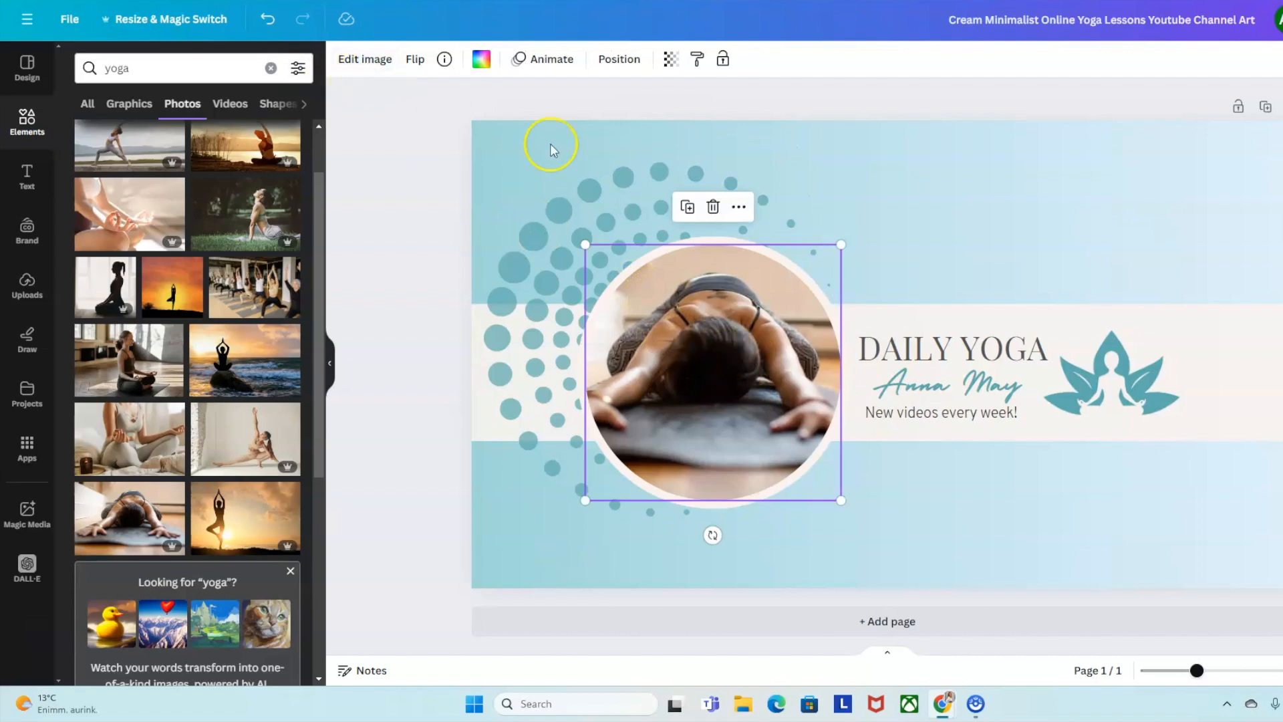
{"action": "left_click_drag", "start_coordinate": [238, 214], "coordinate": [668, 355]}
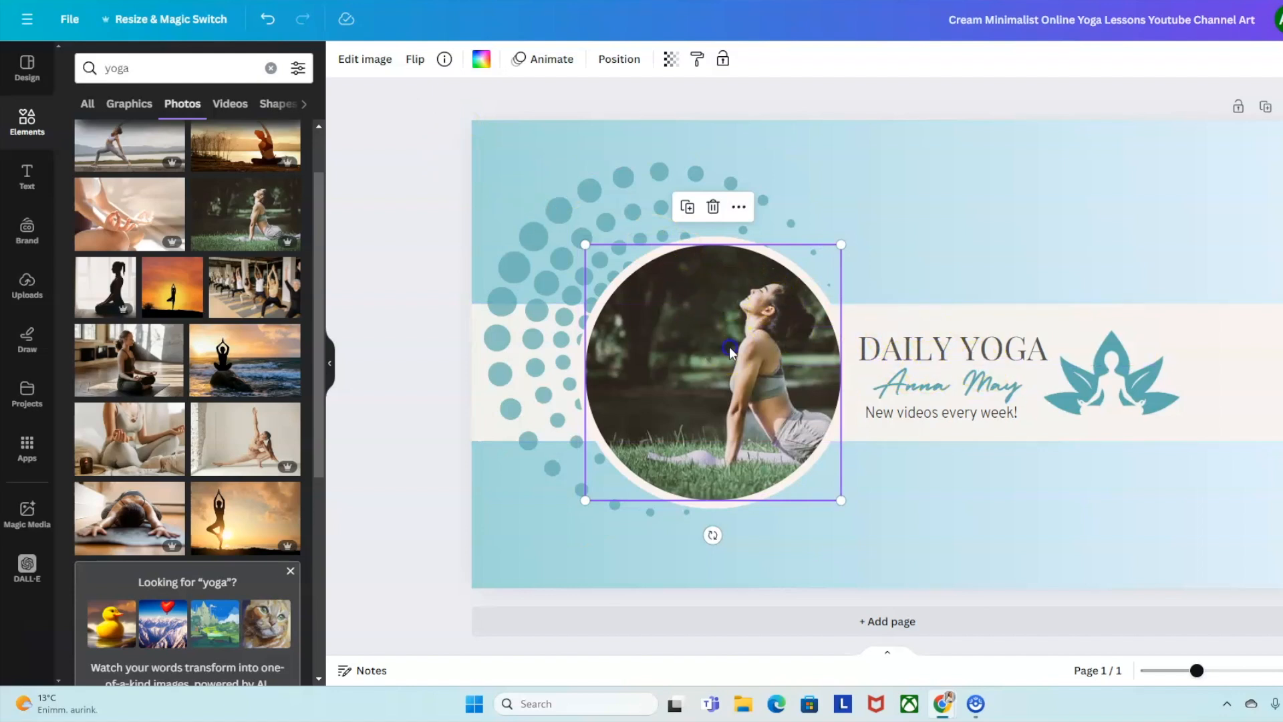
{"action": "left_click", "coordinate": [414, 60]}
{"action": "left_click", "coordinate": [468, 107]}
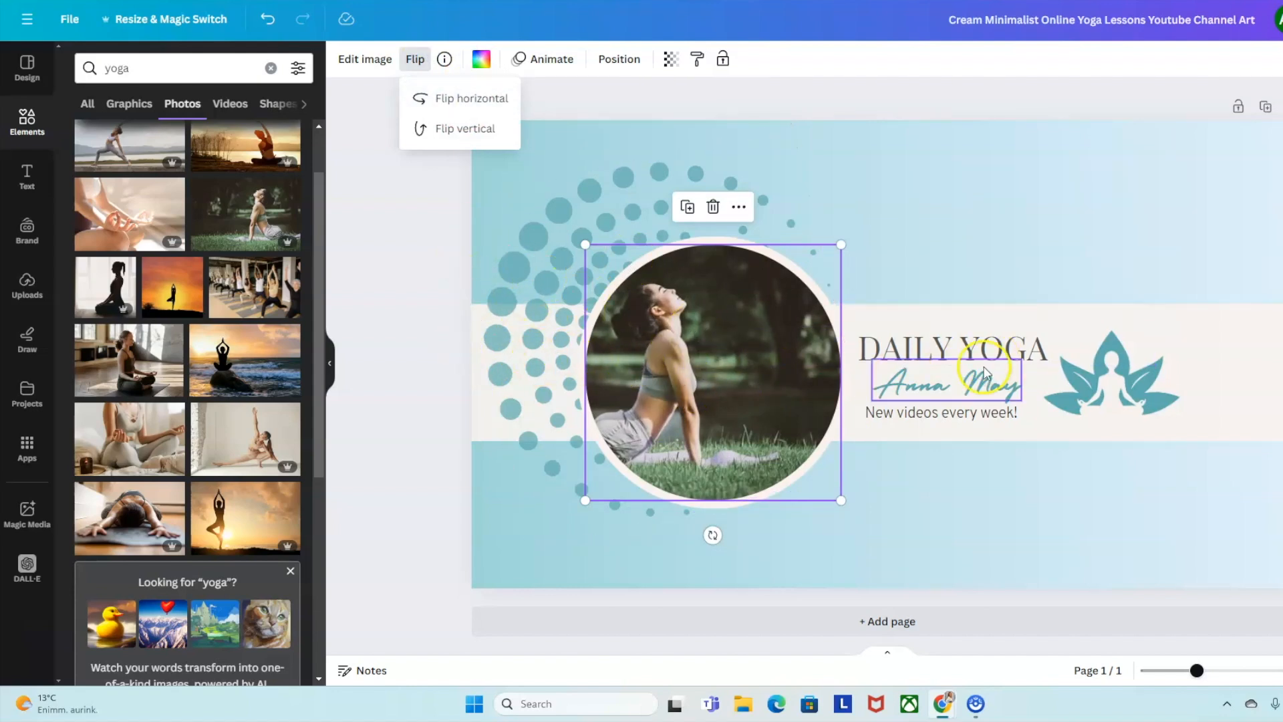
Slide the lawn photo right inside the circle so the woman sits centred.
{"action": "double_click", "coordinate": [666, 365]}
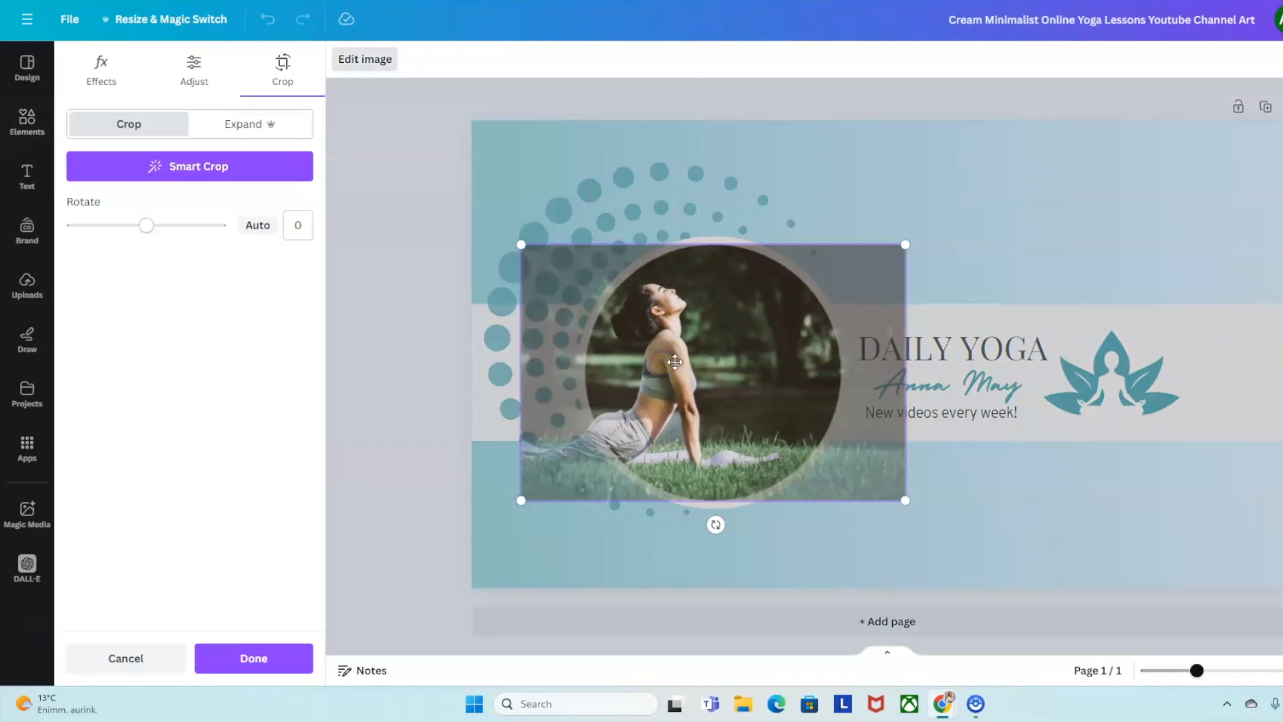
{"action": "left_click_drag", "start_coordinate": [684, 367], "coordinate": [761, 368]}
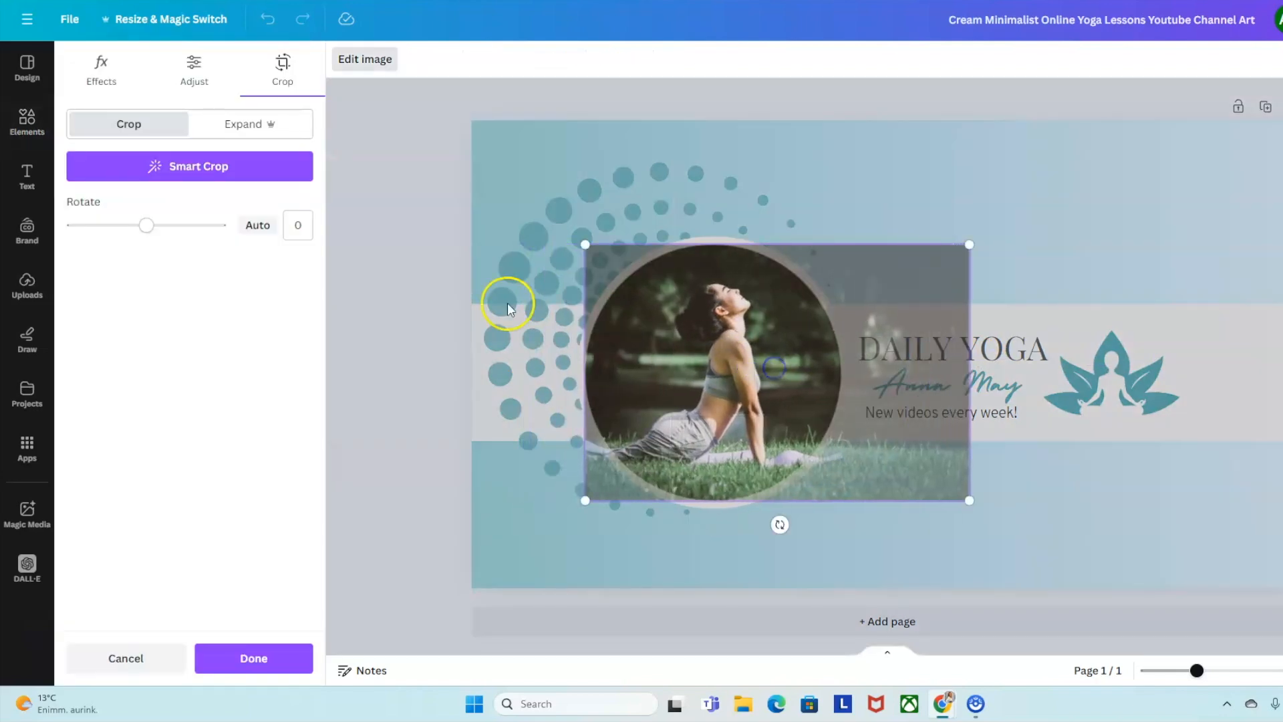
{"action": "left_click", "coordinate": [348, 199]}
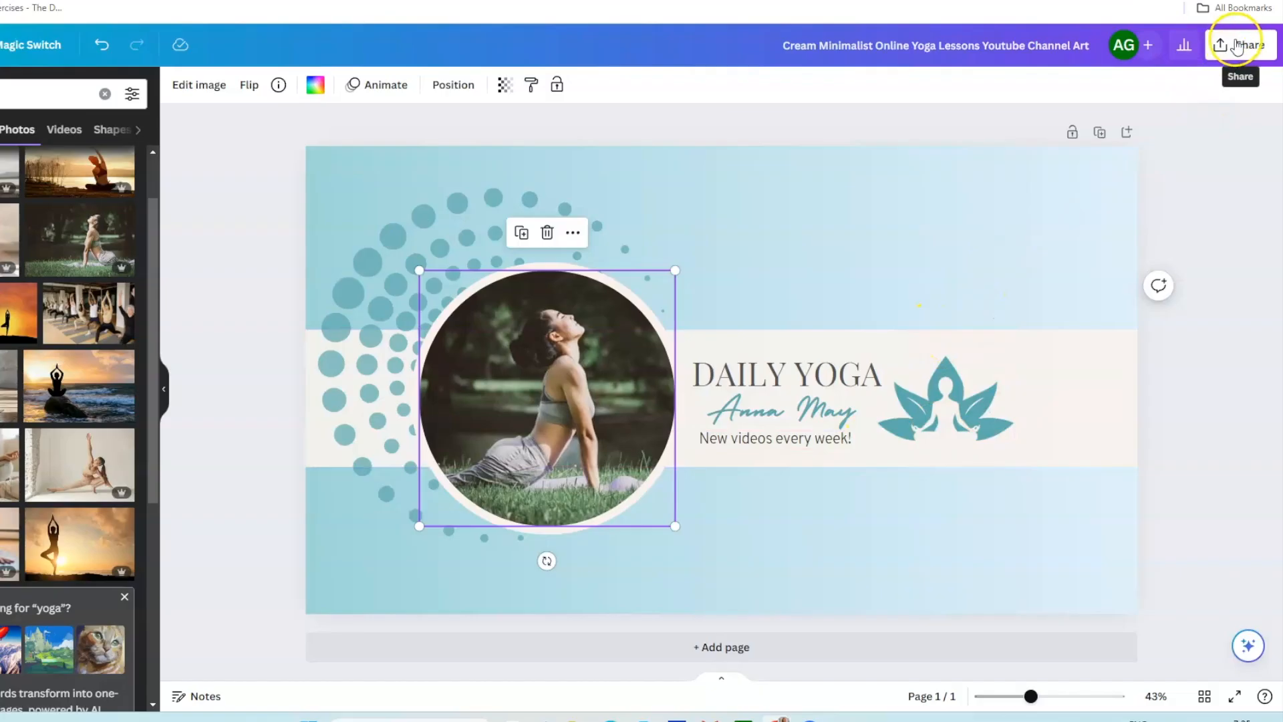
Download the banner as a PNG at size 1 (2,560 × 1,440 px).
{"action": "left_click", "coordinate": [1218, 47]}
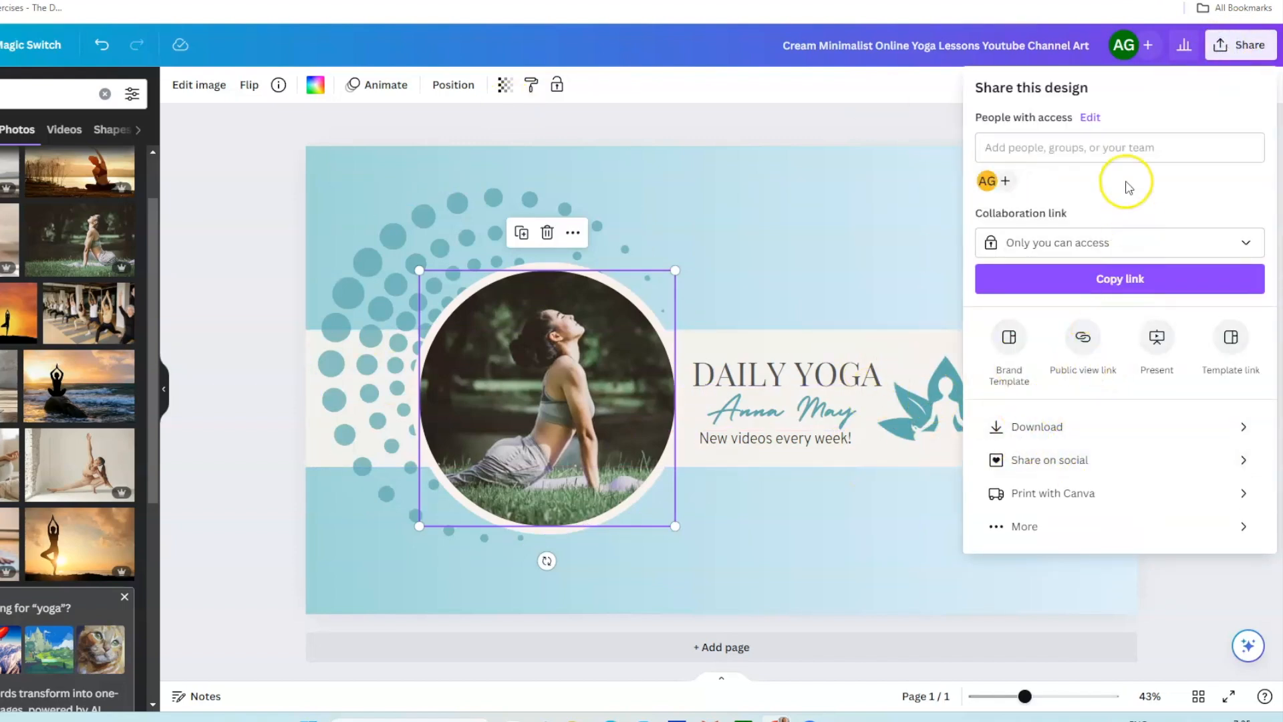
{"action": "left_click", "coordinate": [1049, 427]}
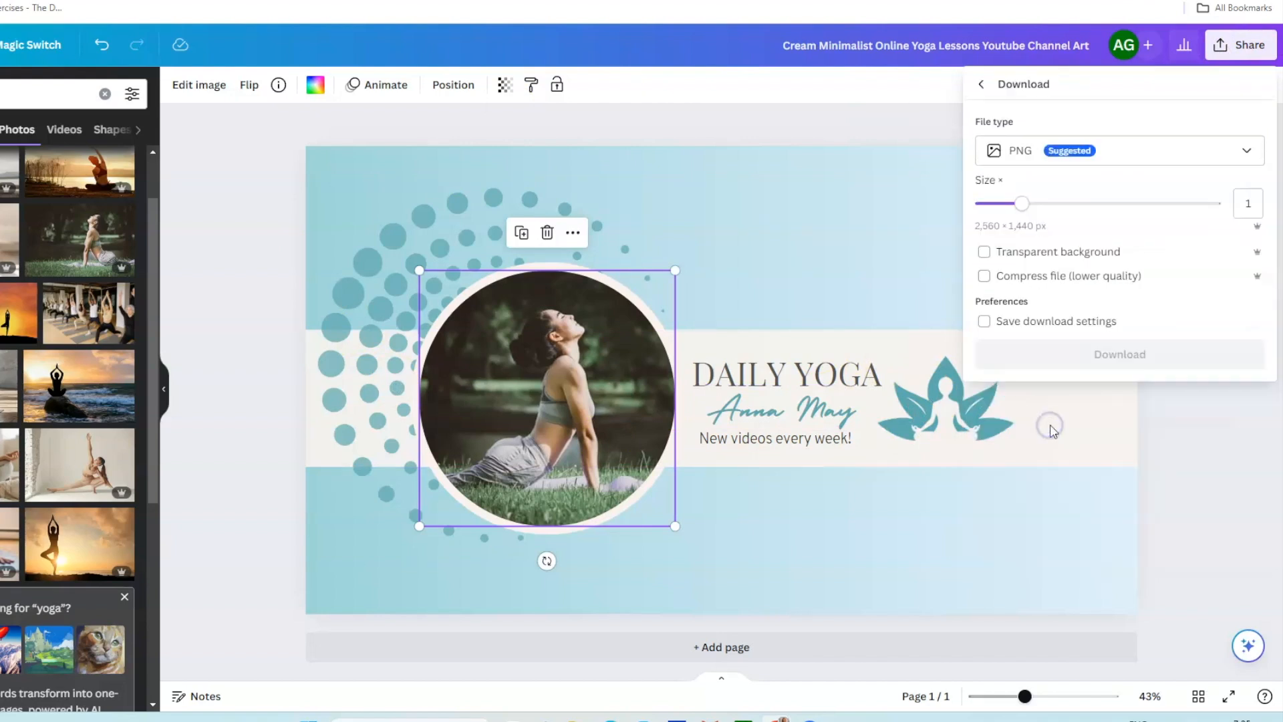
{"action": "left_click", "coordinate": [1246, 148]}
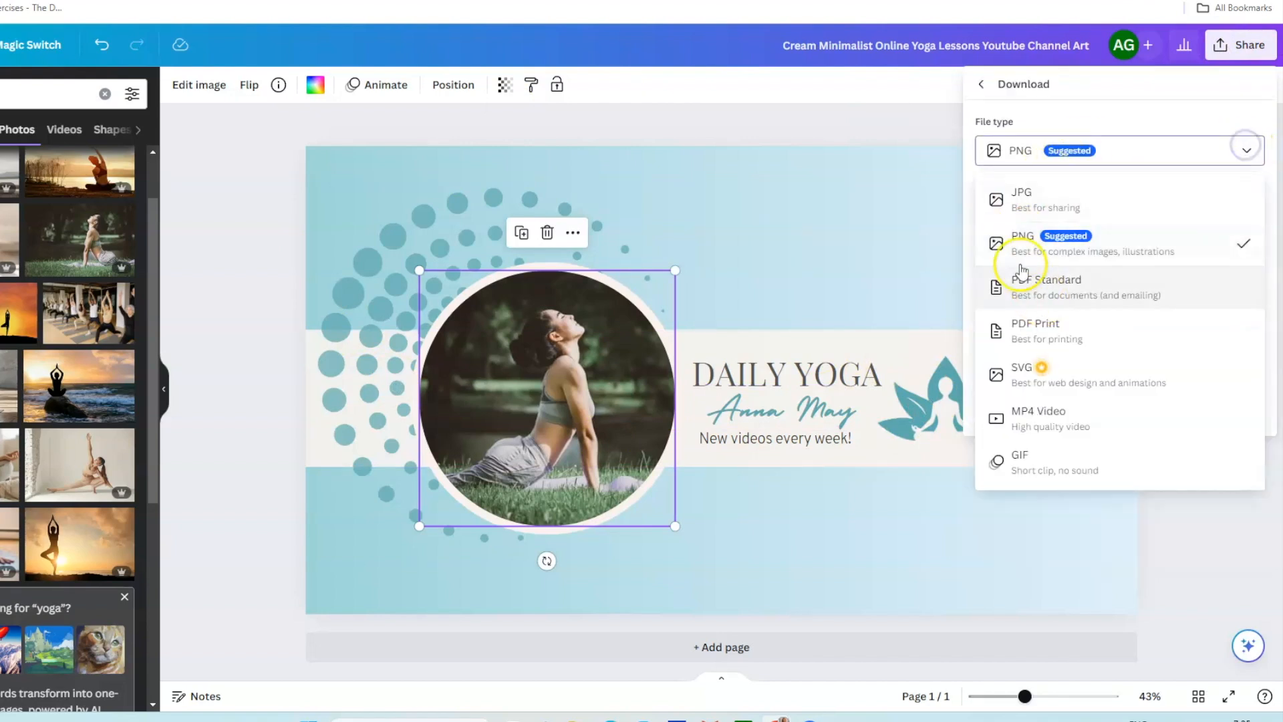
{"action": "left_click", "coordinate": [1024, 244]}
{"action": "mouse_move", "coordinate": [1021, 204]}
{"action": "left_mouse_down"}
{"action": "mouse_move", "coordinate": [1059, 207]}
{"action": "mouse_move", "coordinate": [1021, 211]}
{"action": "left_mouse_up"}
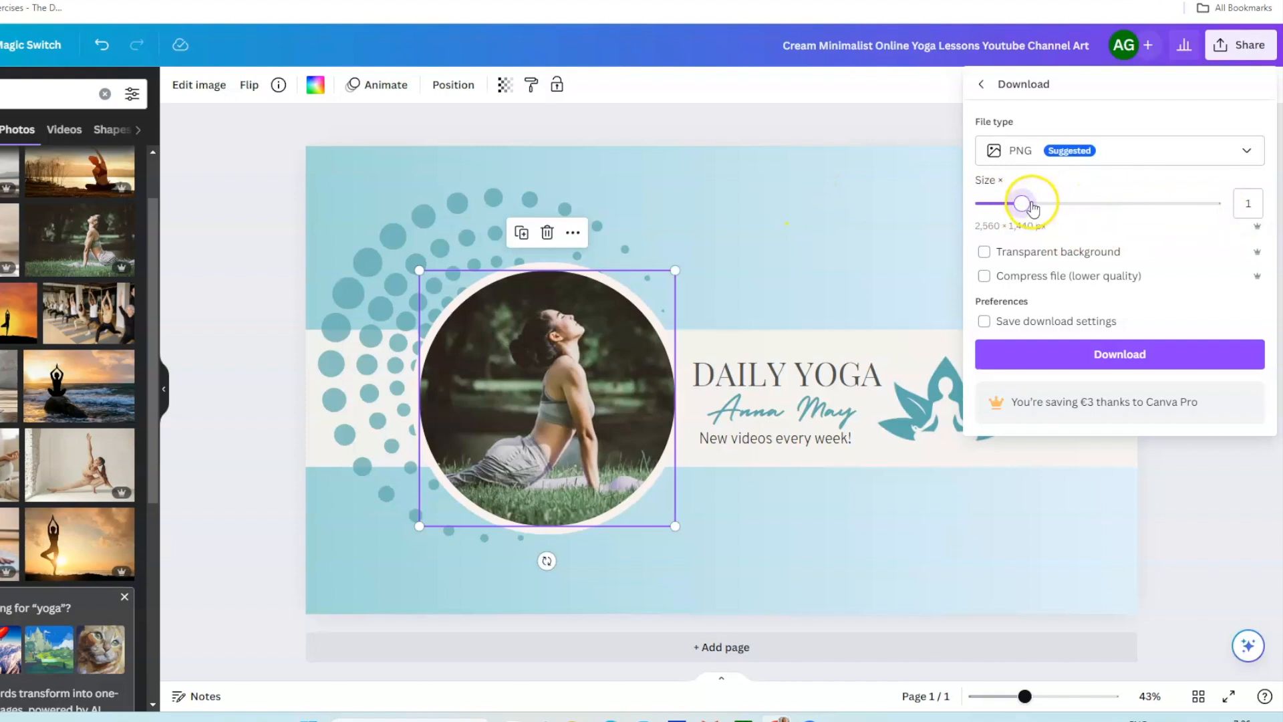
{"action": "left_click", "coordinate": [1133, 361]}
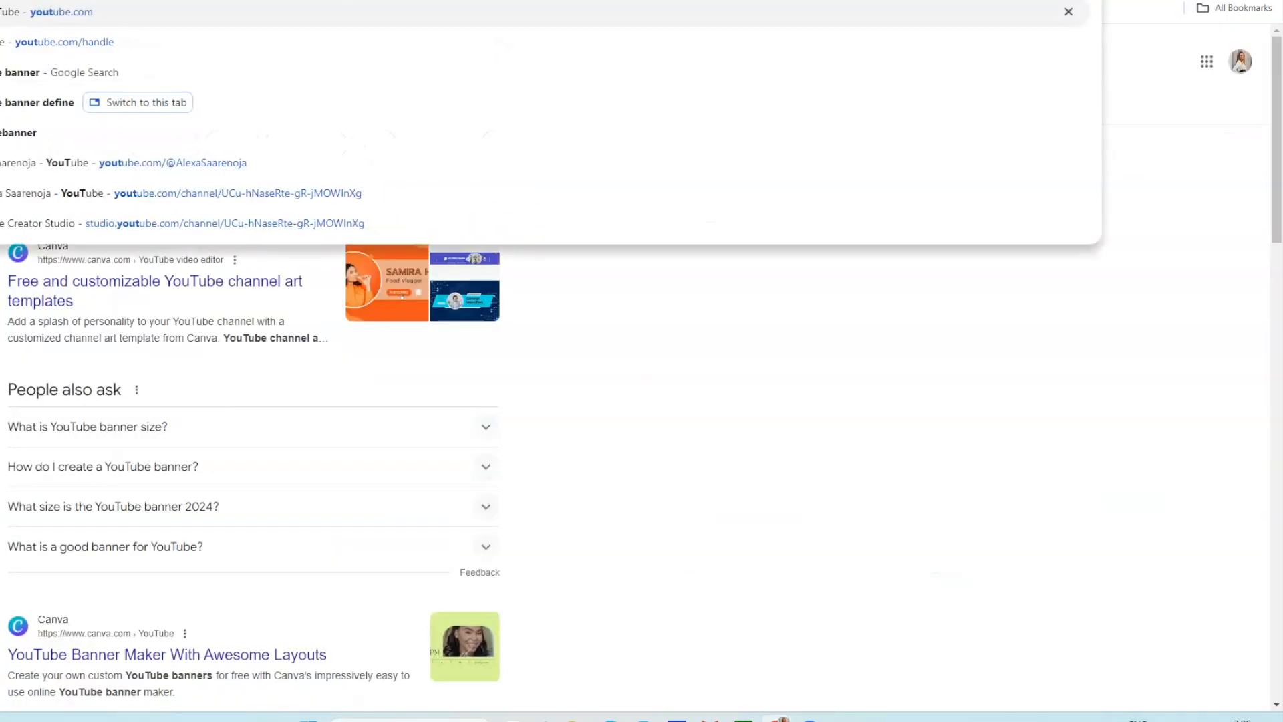
Go from YouTube to your channel's Branding customization settings.
{"action": "key", "text": "Return"}
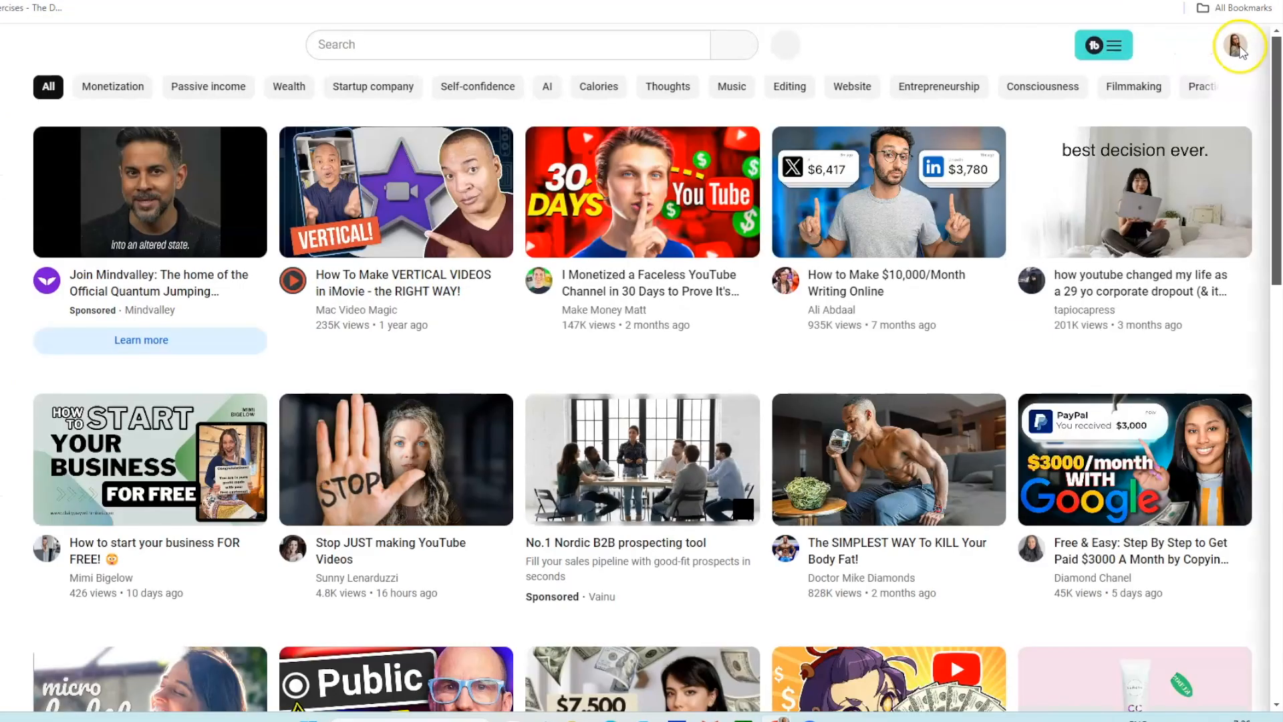
{"action": "left_click", "coordinate": [1235, 44]}
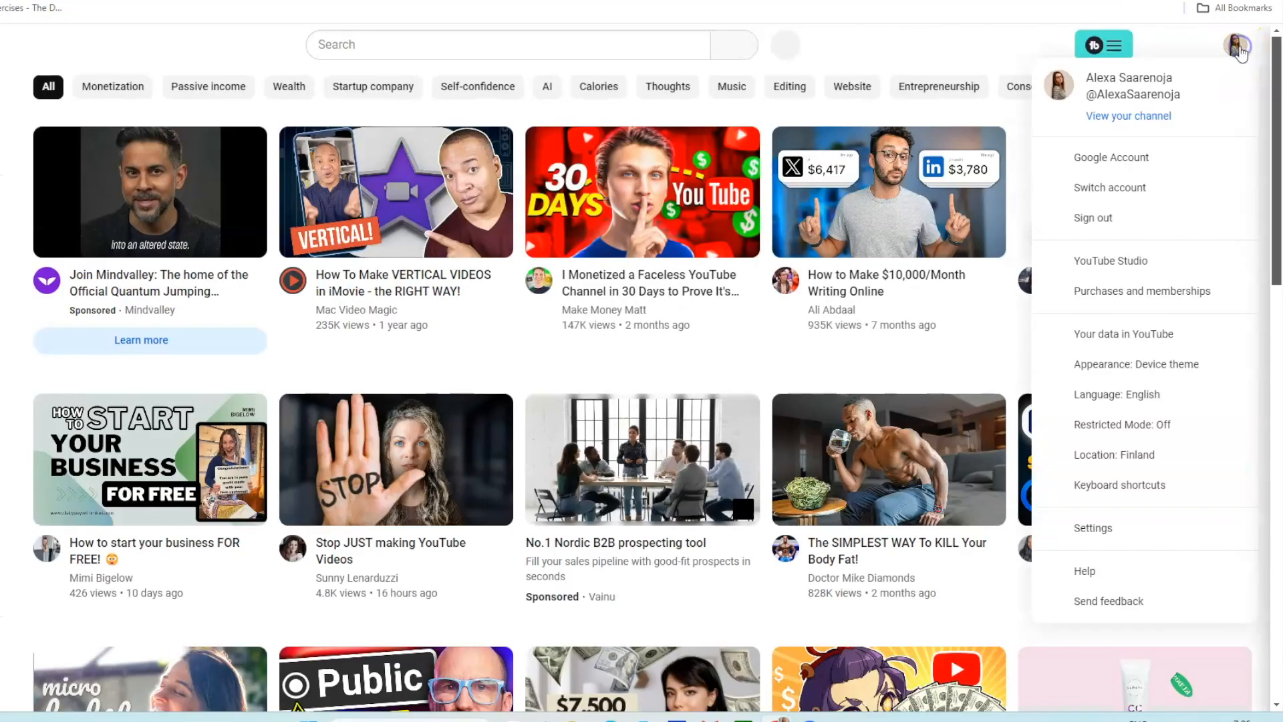
{"action": "left_click", "coordinate": [1139, 119]}
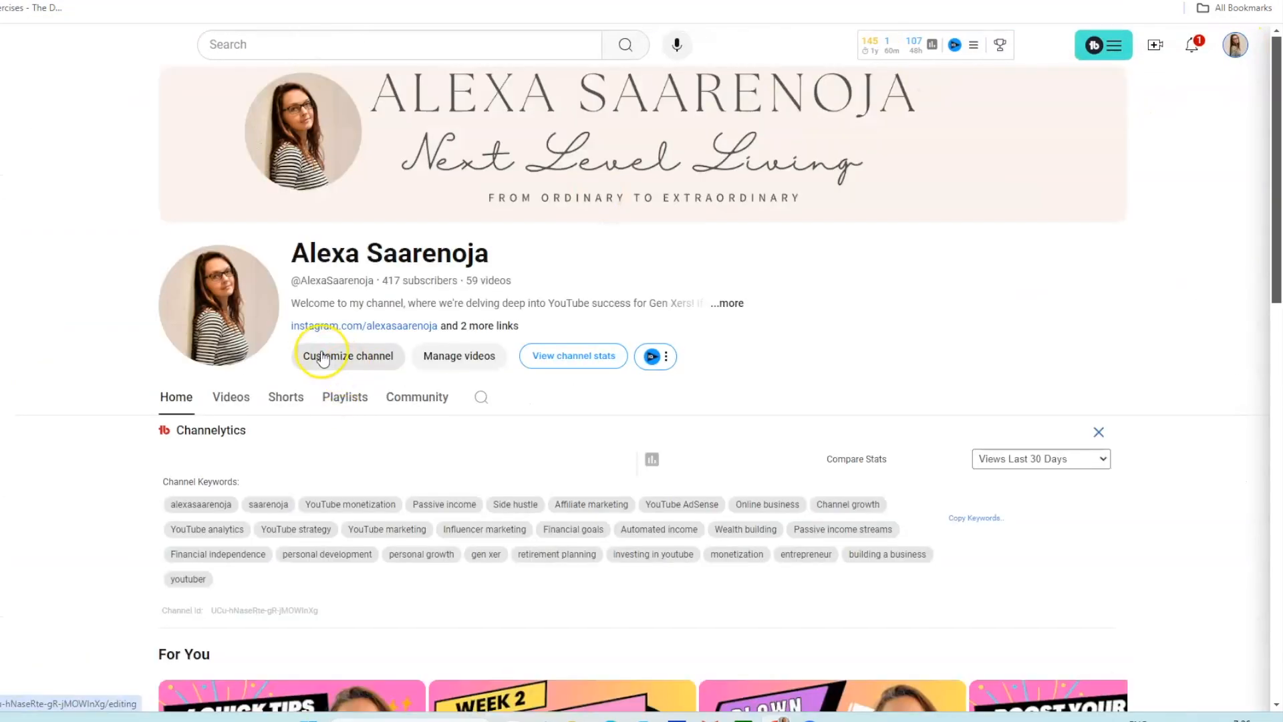
{"action": "left_click", "coordinate": [321, 363]}
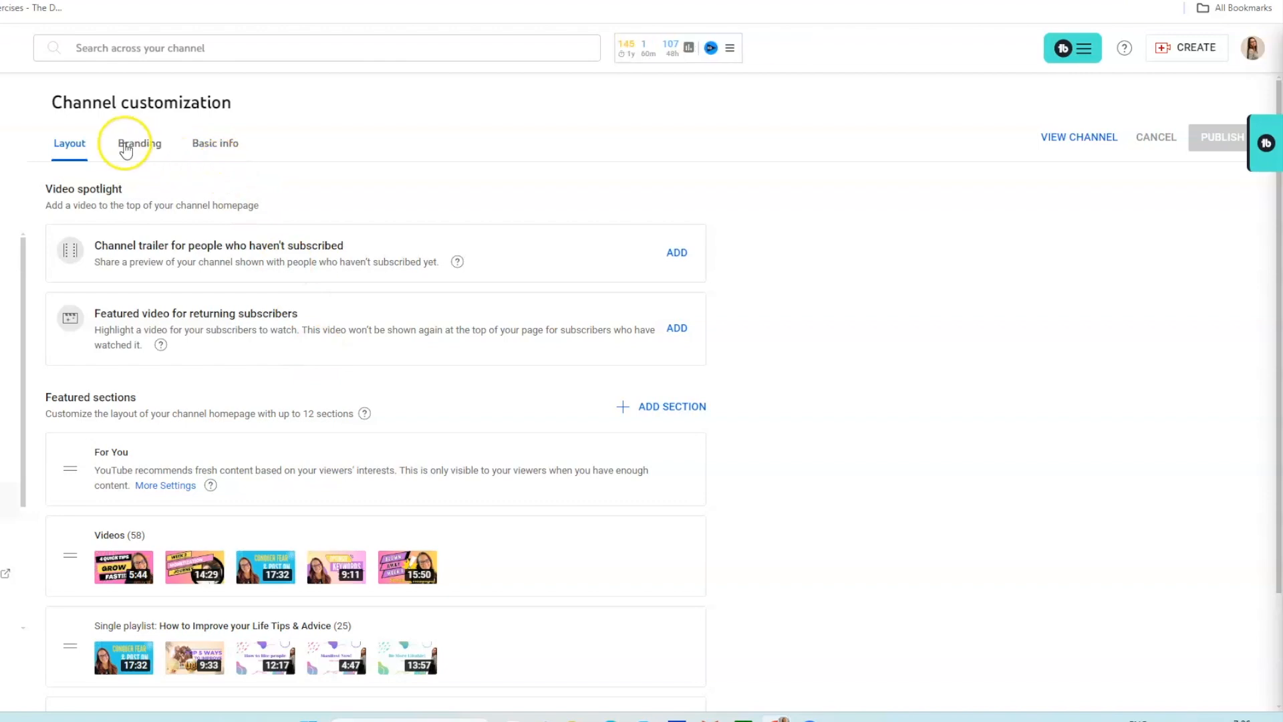
{"action": "left_click", "coordinate": [140, 144]}
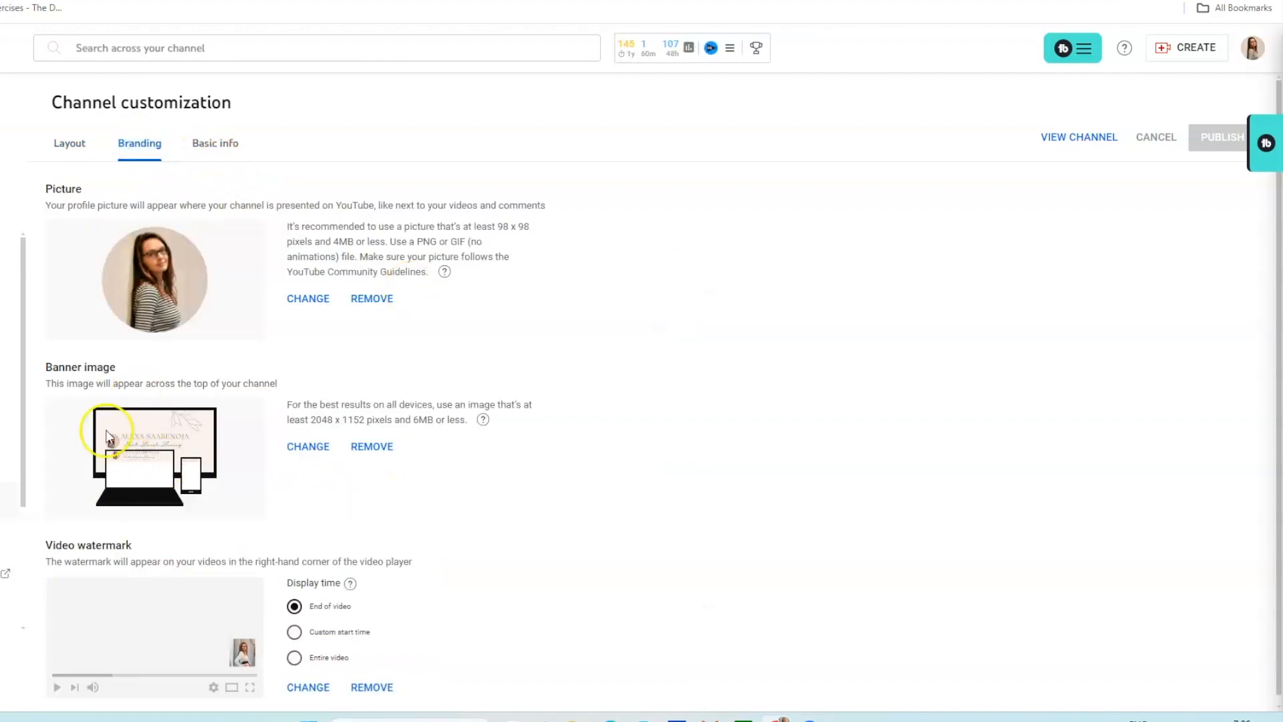
Replace the banner image with the downloaded DAILY YOGA PNG.
{"action": "left_click", "coordinate": [301, 449]}
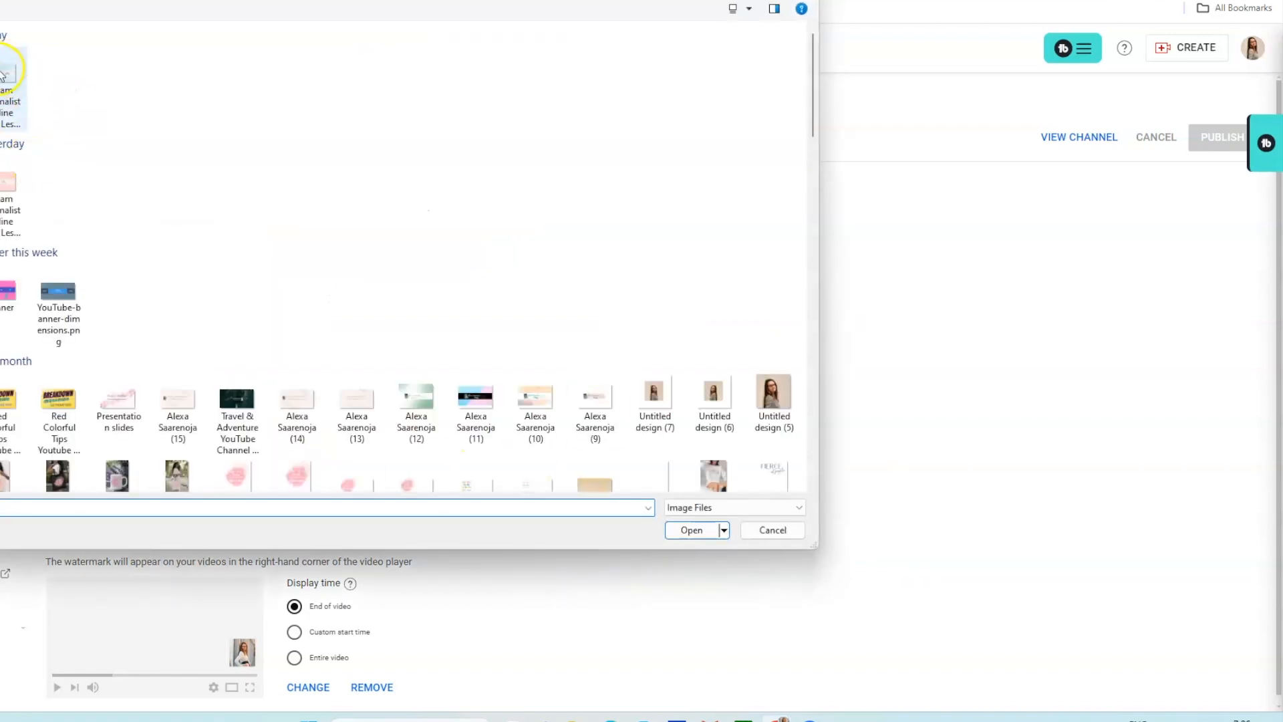
{"action": "left_click", "coordinate": [1, 73]}
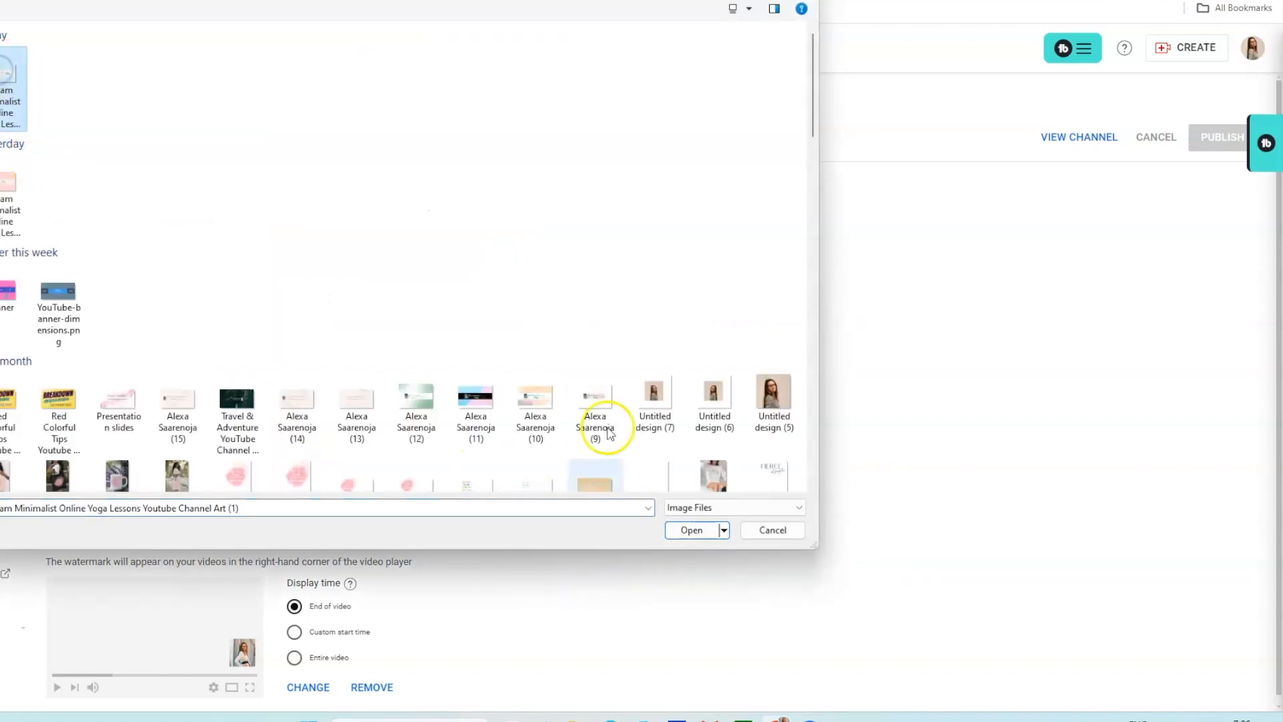
{"action": "left_click", "coordinate": [691, 530]}
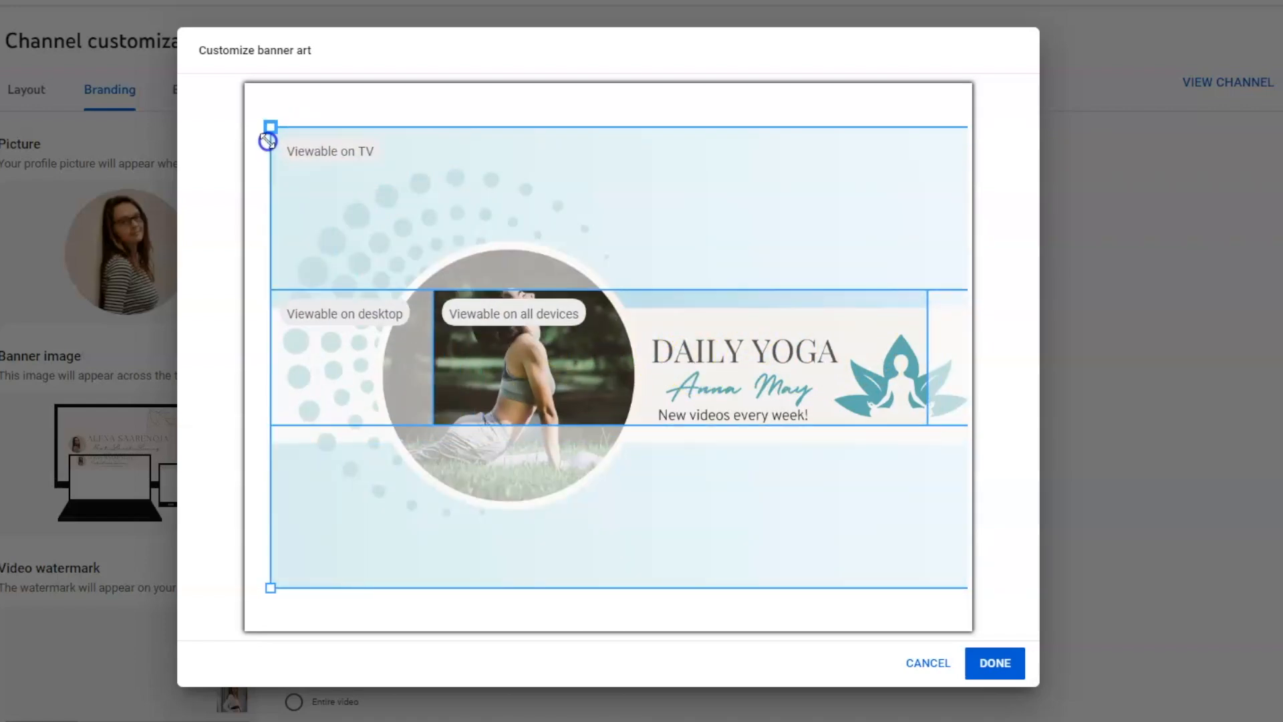
Shrink the banner crop from its top-left corner, moving it down and right.
{"action": "mouse_move", "coordinate": [270, 126]}
{"action": "left_mouse_down"}
{"action": "mouse_move", "coordinate": [330, 164]}
{"action": "mouse_move", "coordinate": [246, 118]}
{"action": "left_mouse_up"}
{"action": "left_click_drag", "start_coordinate": [270, 126], "coordinate": [339, 165]}
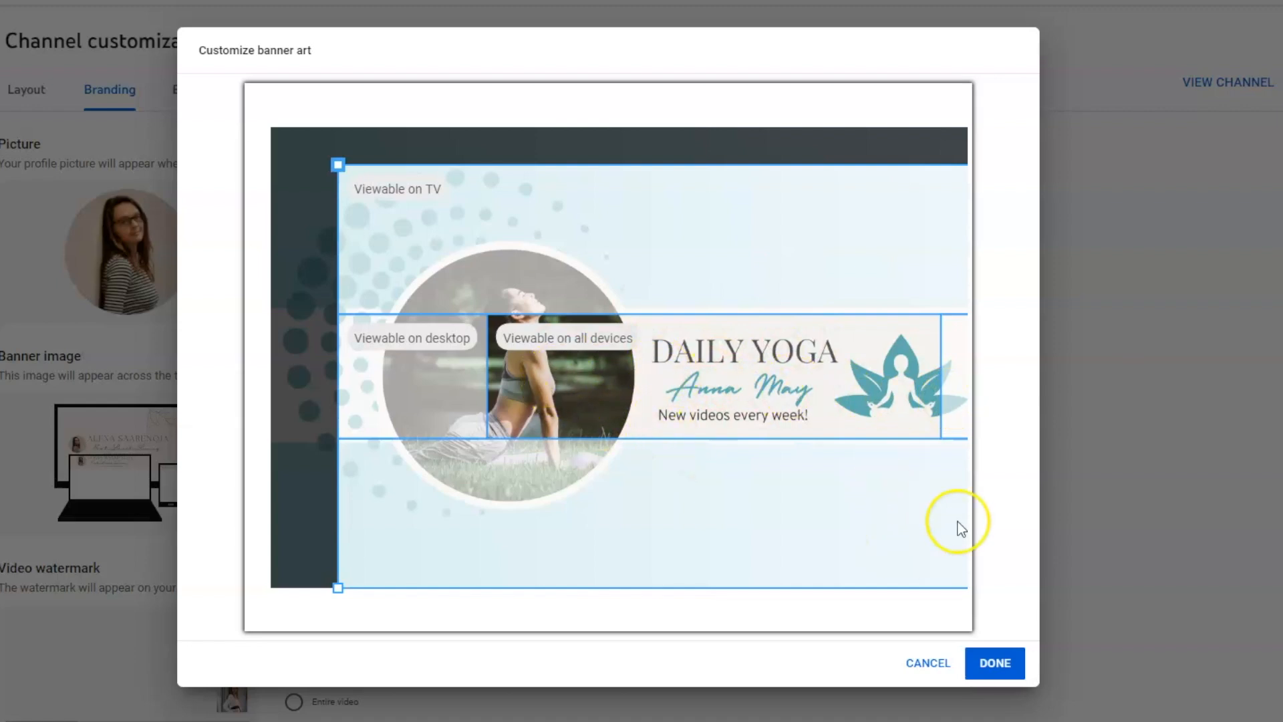
Accept the banner crop, cancel the unpublished change, and view the channel.
{"action": "left_click", "coordinate": [1002, 675]}
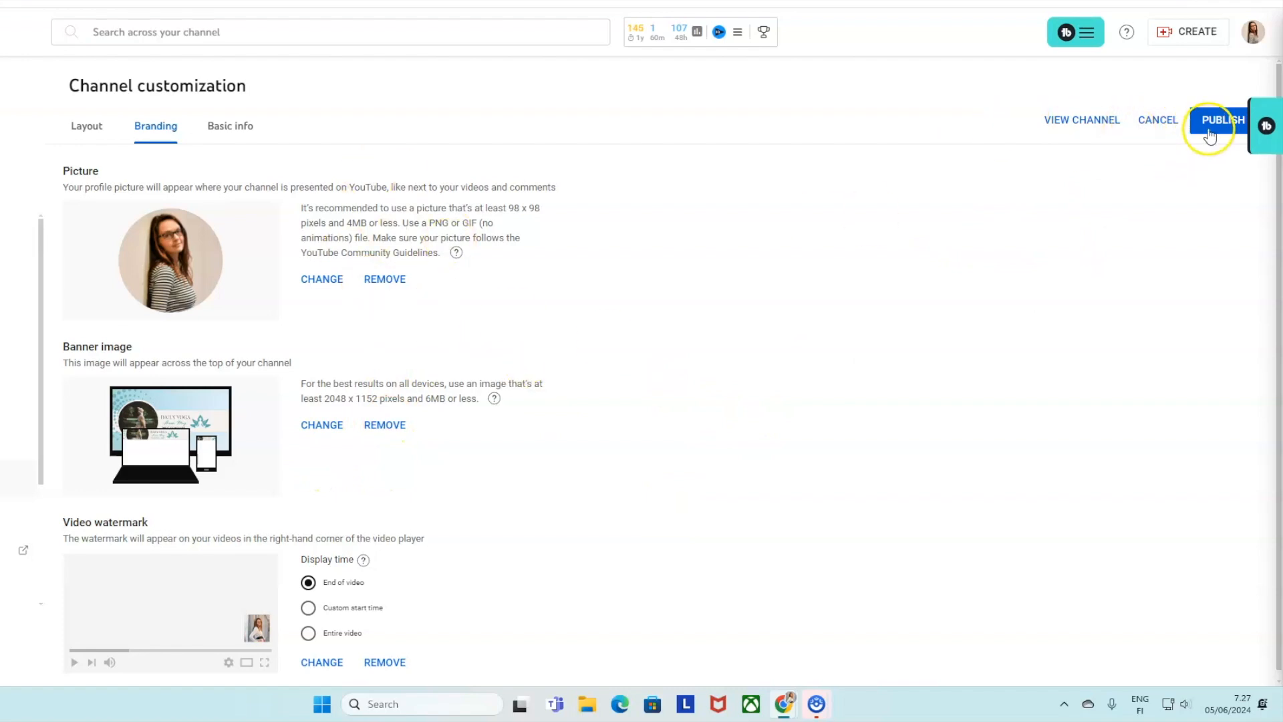
{"action": "left_click", "coordinate": [1151, 123]}
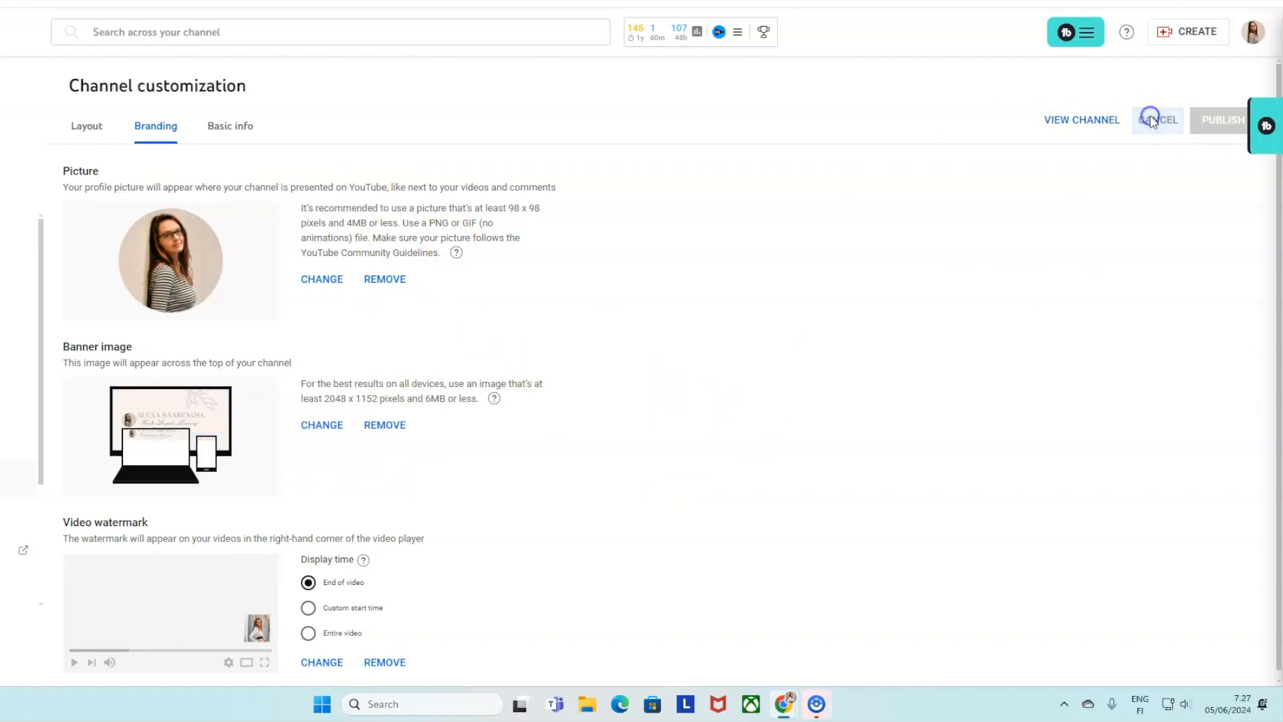
{"action": "left_click", "coordinate": [1094, 128]}
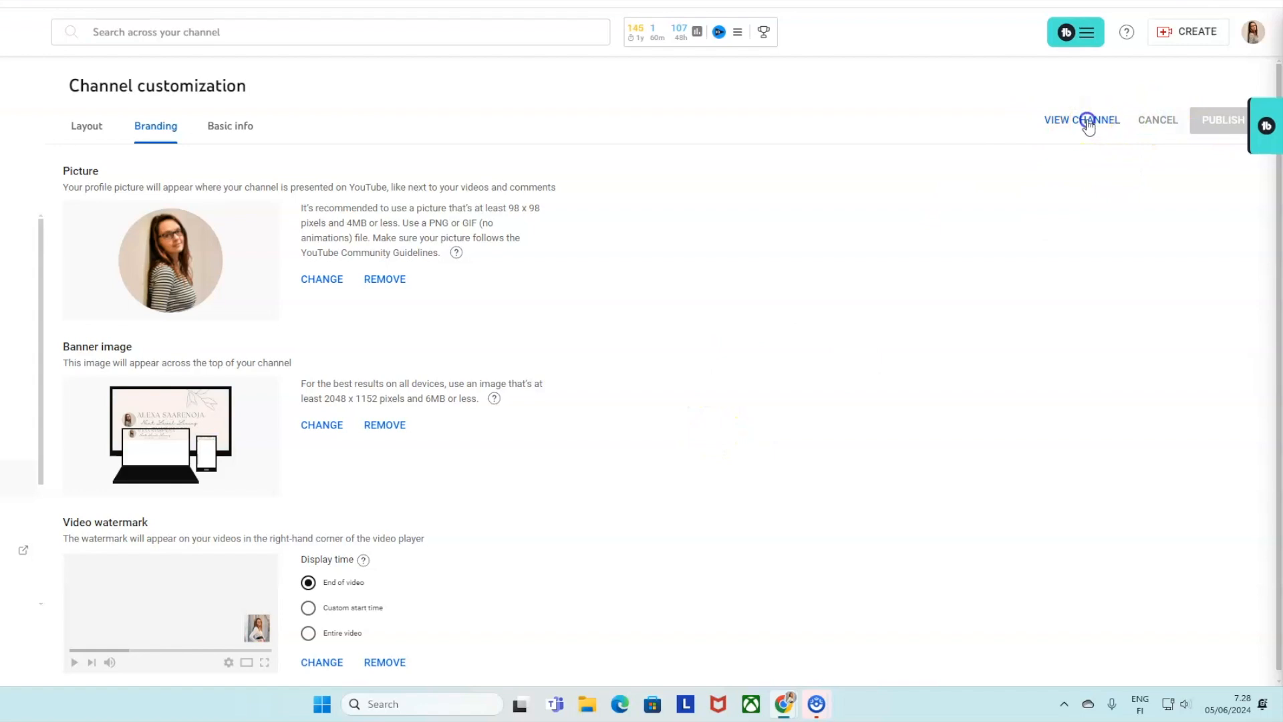